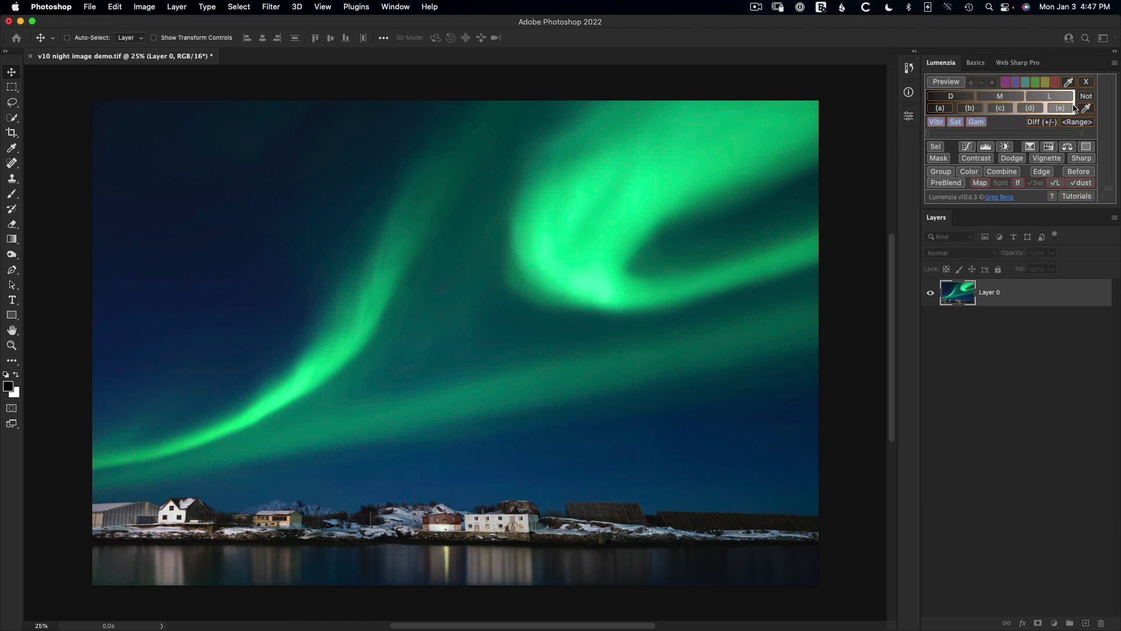
Make the Lumenzia panel taller above the Layers panel, then return it to the compact layout.
key(super)
super+click(1089, 86)
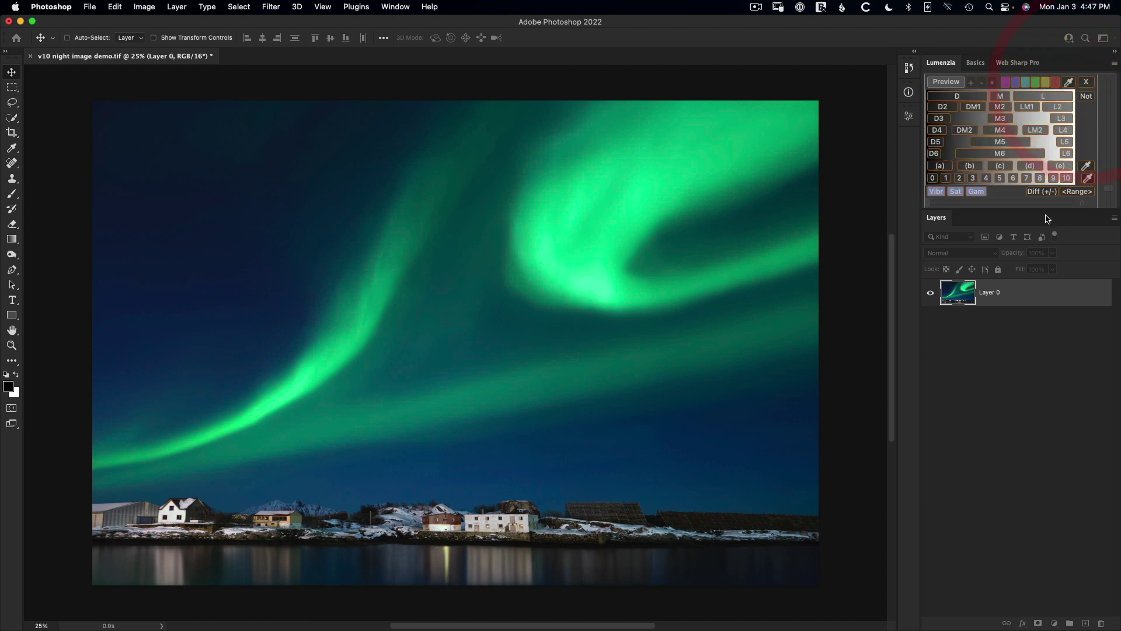
drag(1047, 209, 1054, 293)
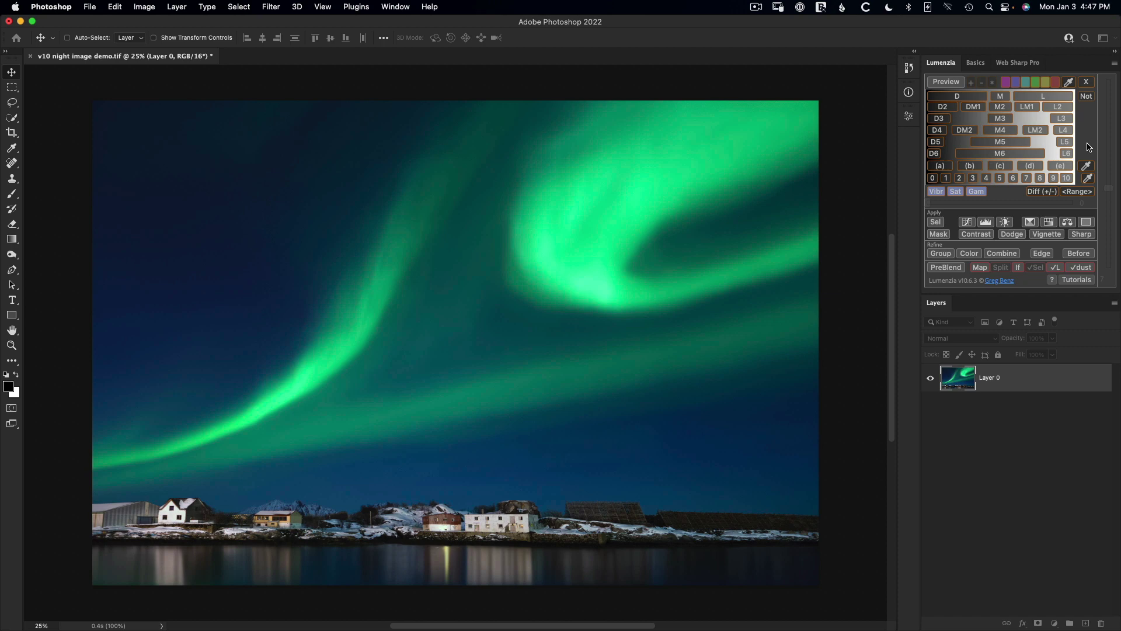
click(1088, 82)
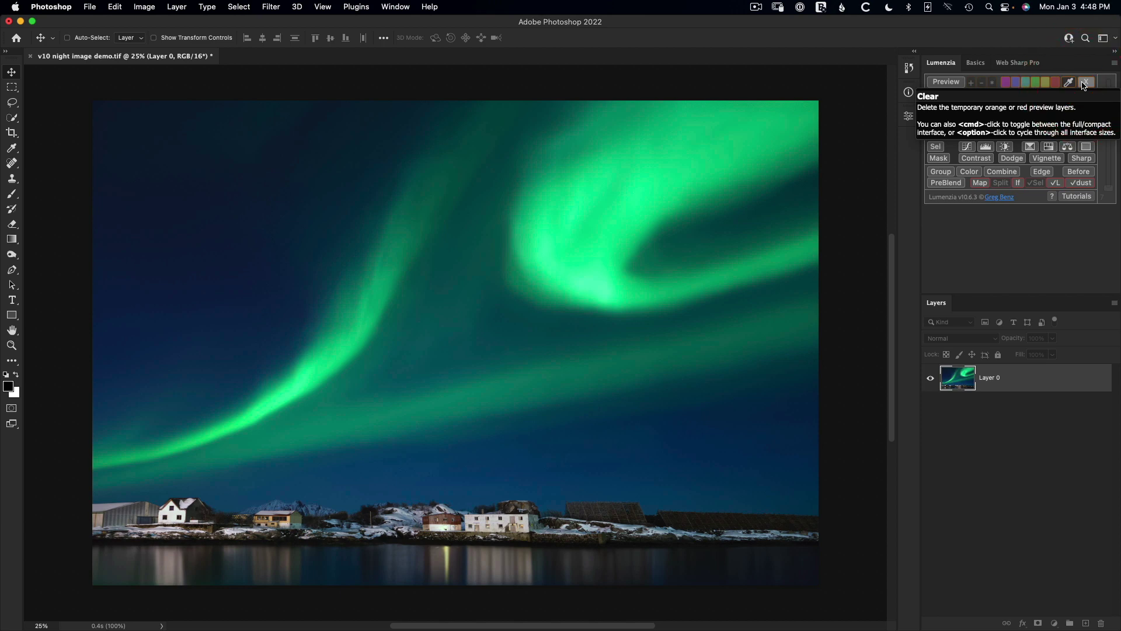
click(1114, 63)
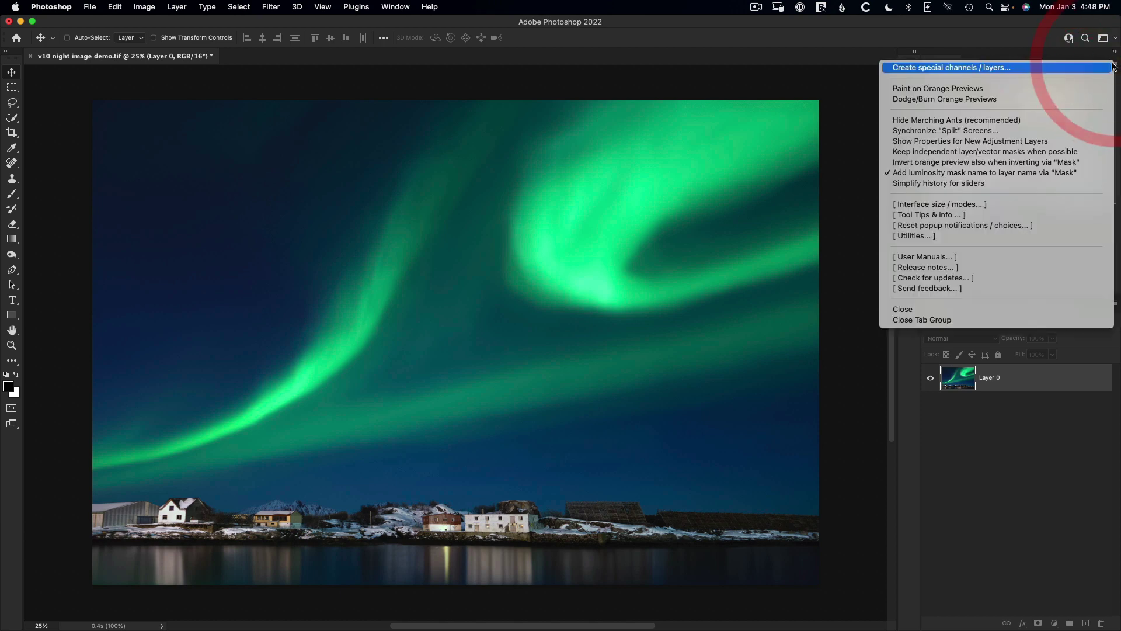
click(982, 205)
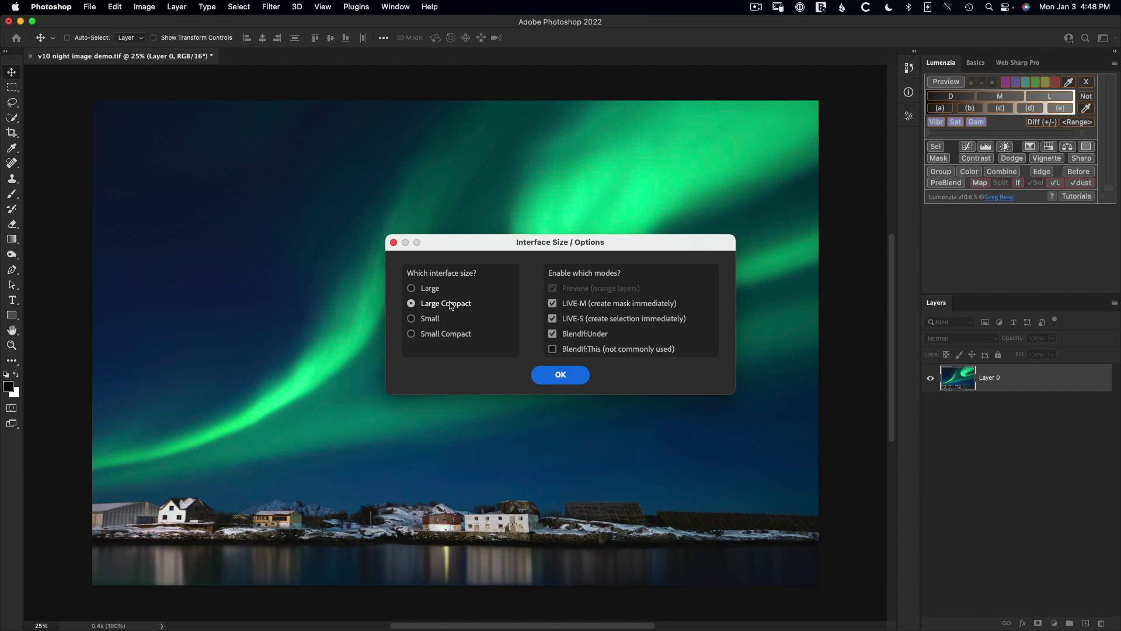
mouse_move(451, 305)
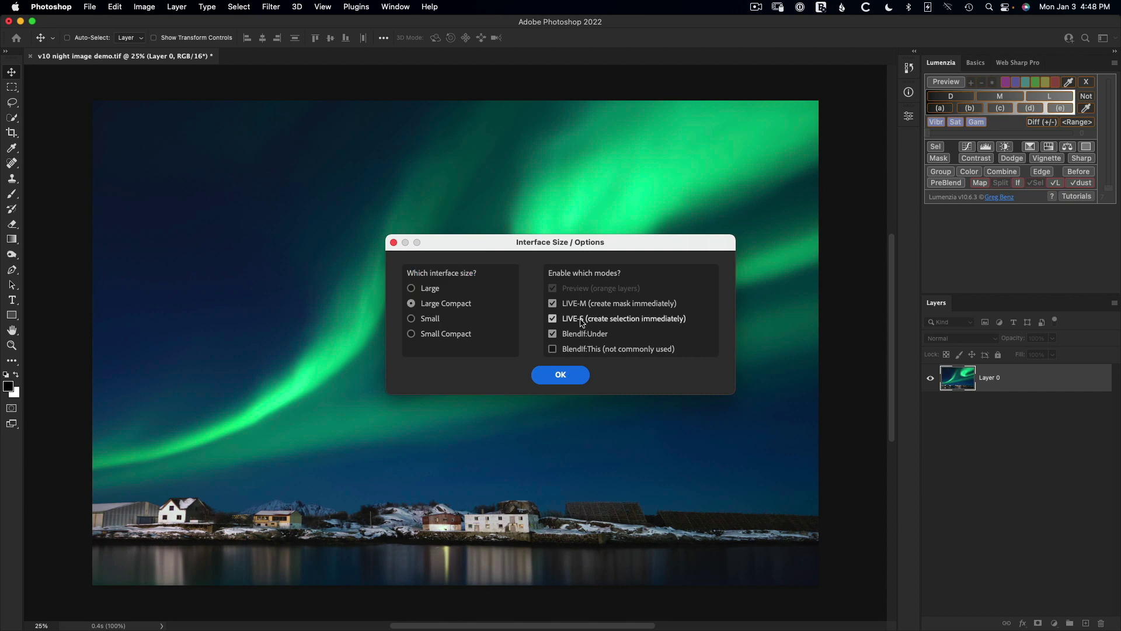
mouse_move(571, 335)
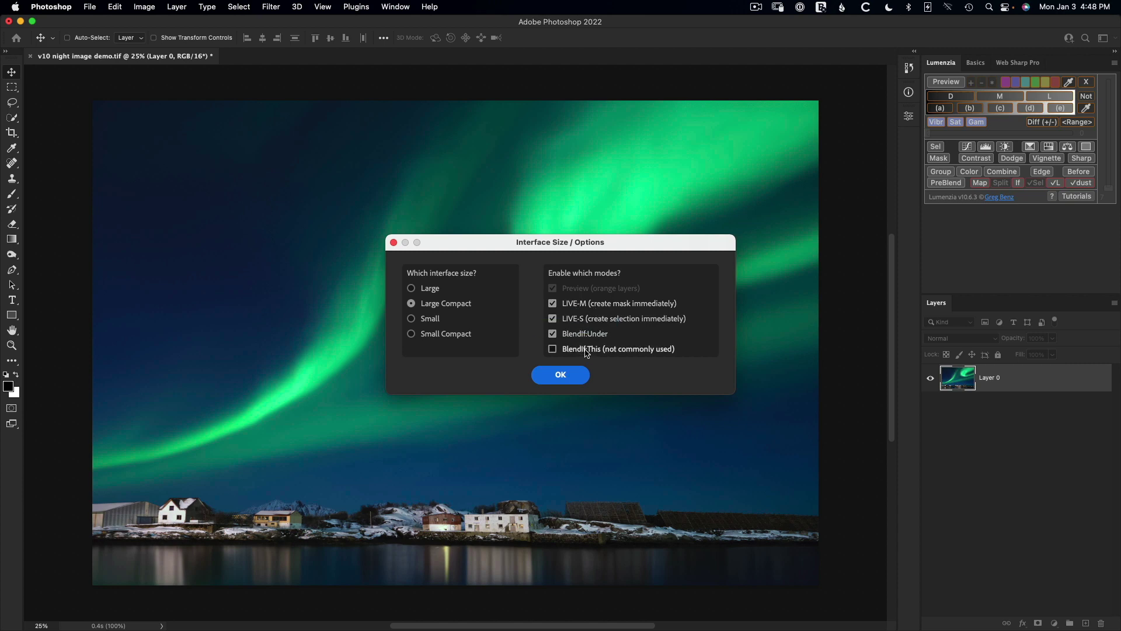
mouse_move(594, 353)
click(553, 348)
click(553, 349)
click(560, 374)
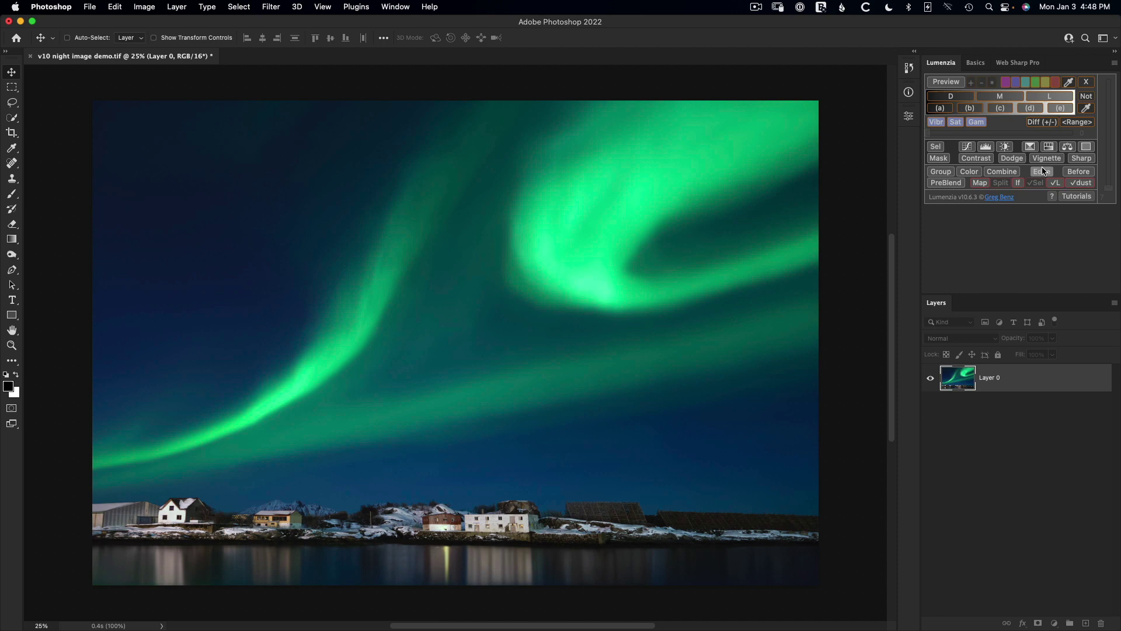
click(1088, 83)
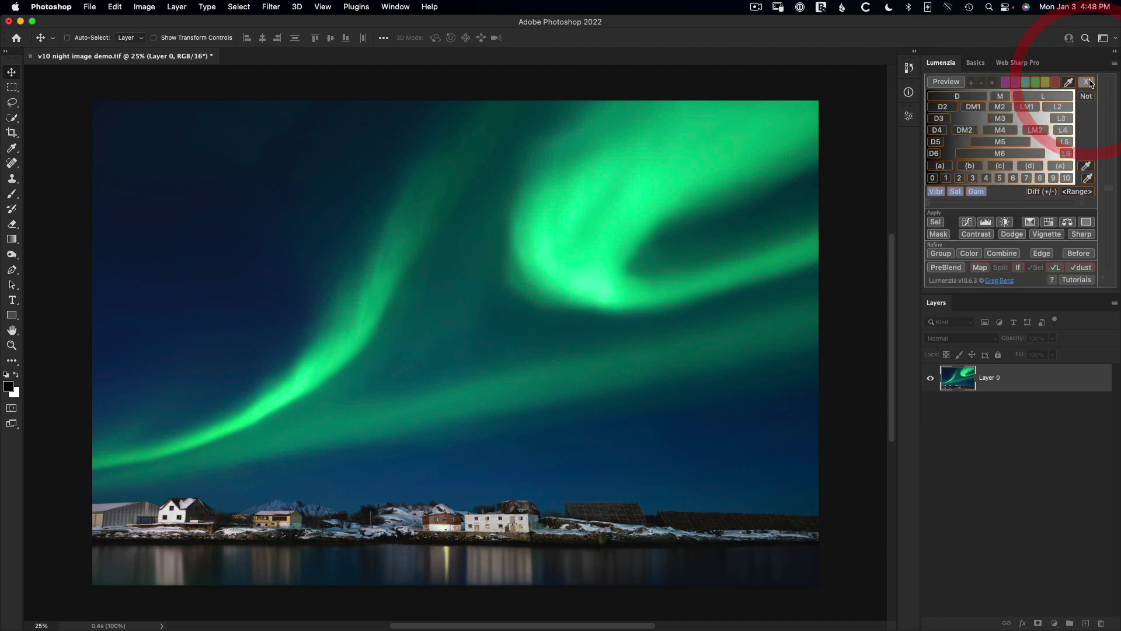
click(1063, 119)
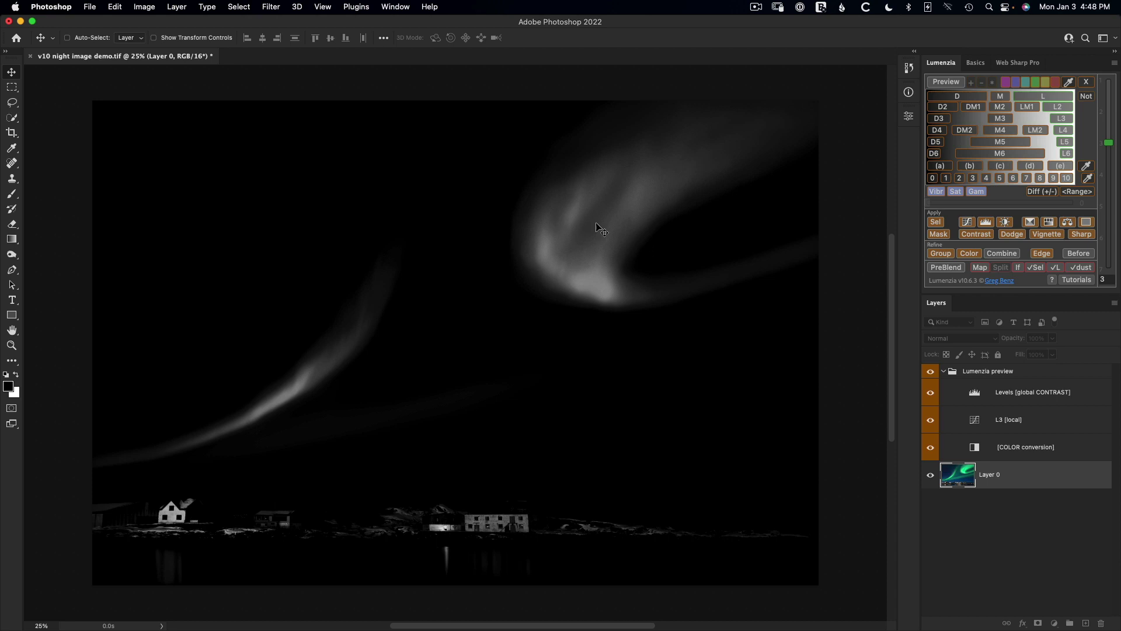
click(1064, 130)
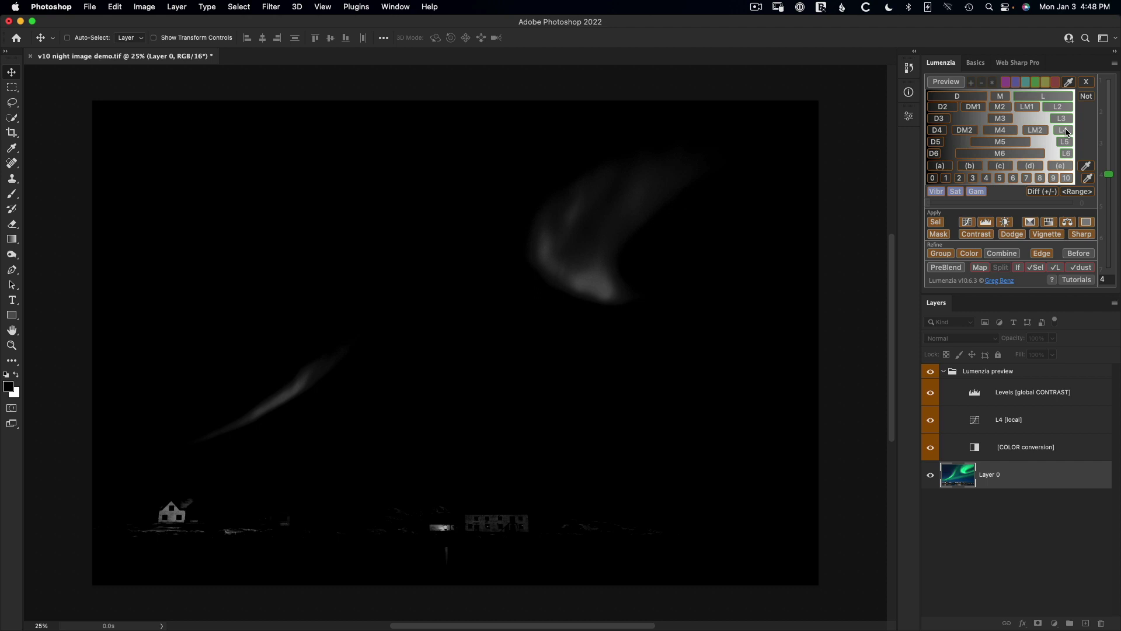
click(1110, 146)
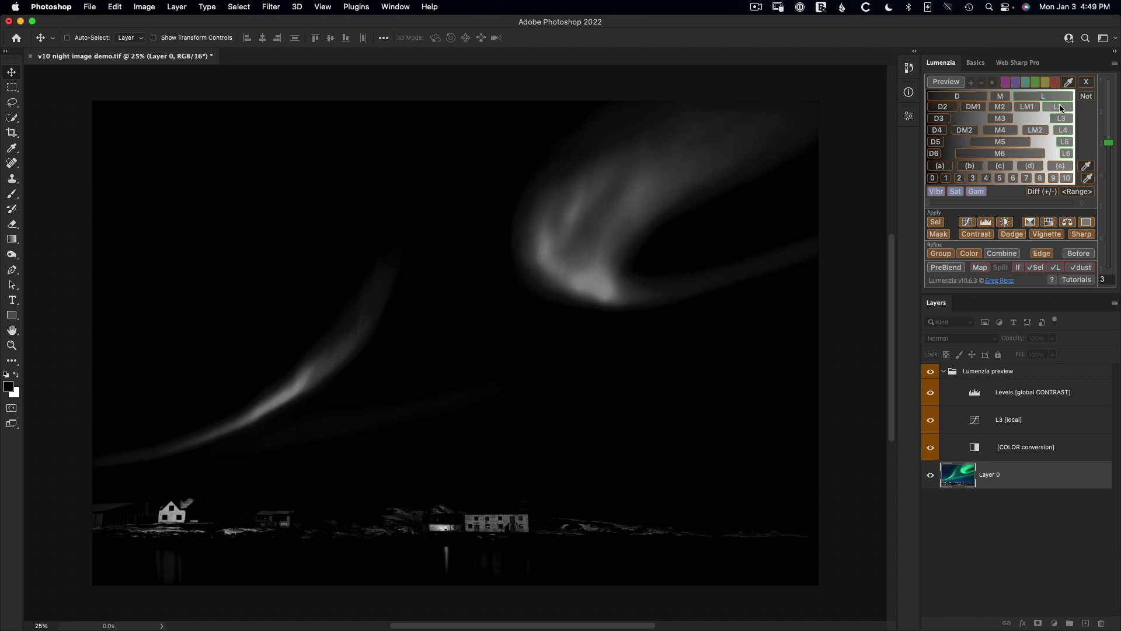
click(1109, 113)
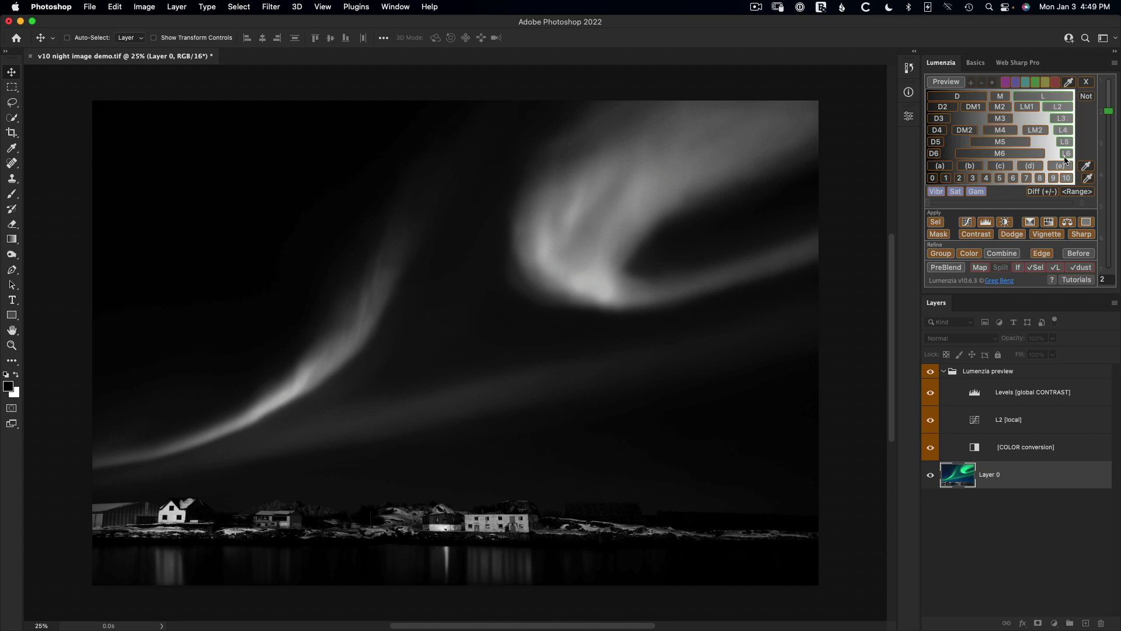
click(1110, 270)
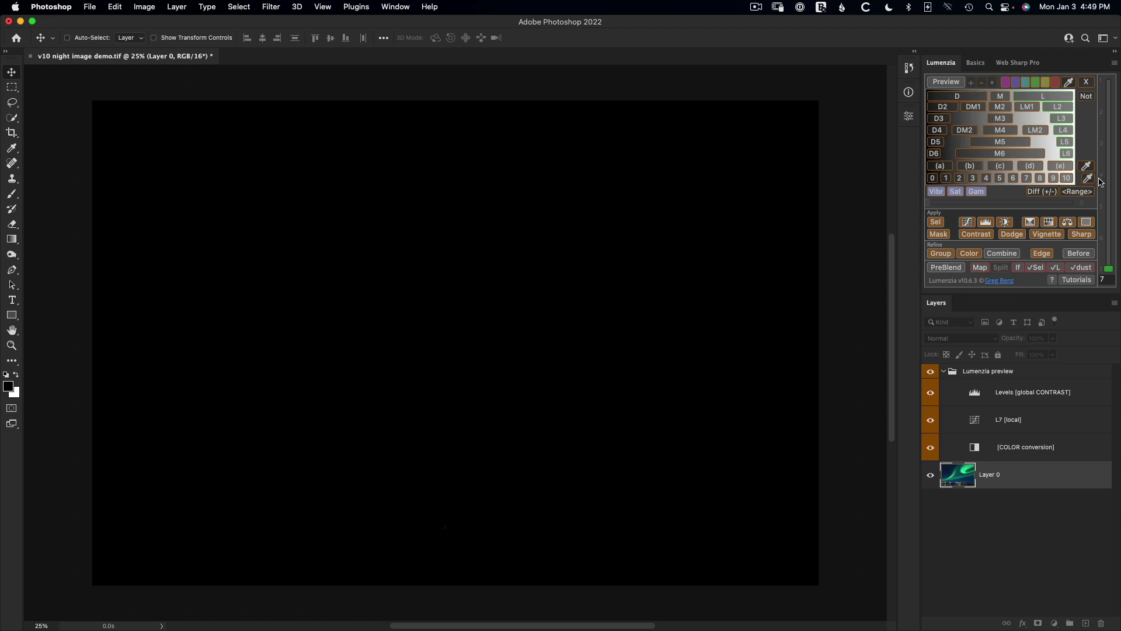
click(1109, 130)
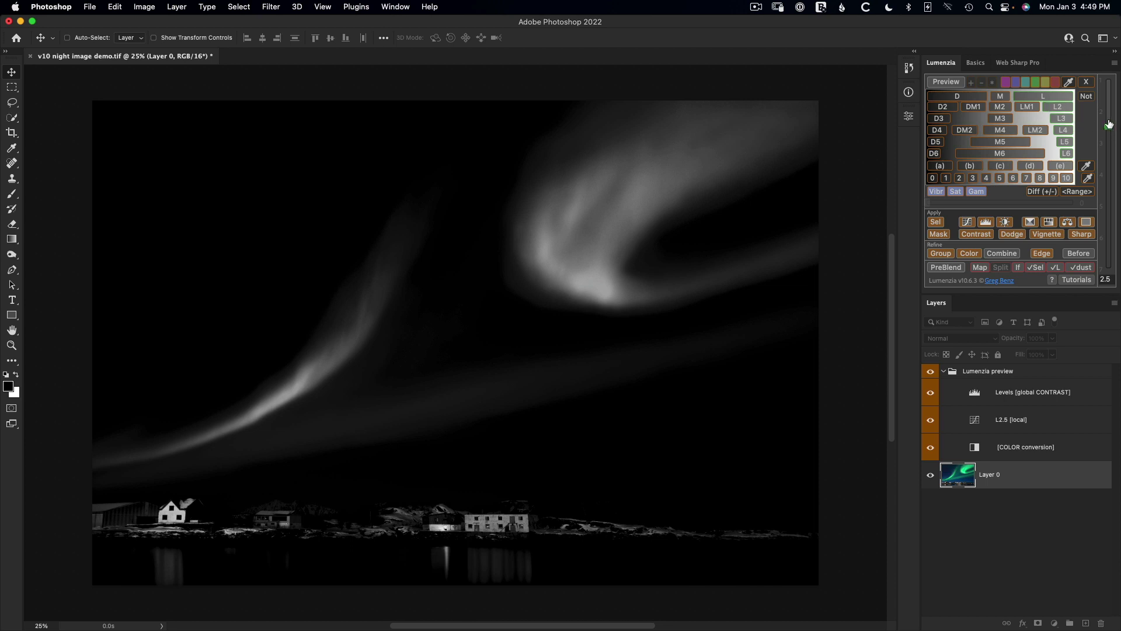
click(1109, 134)
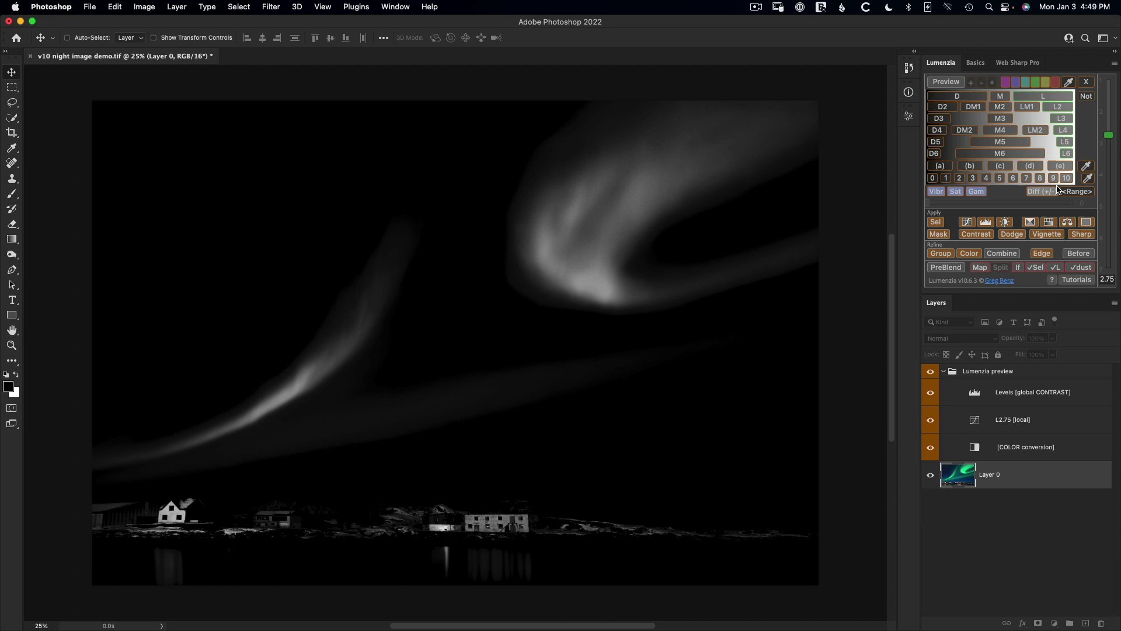
click(1086, 83)
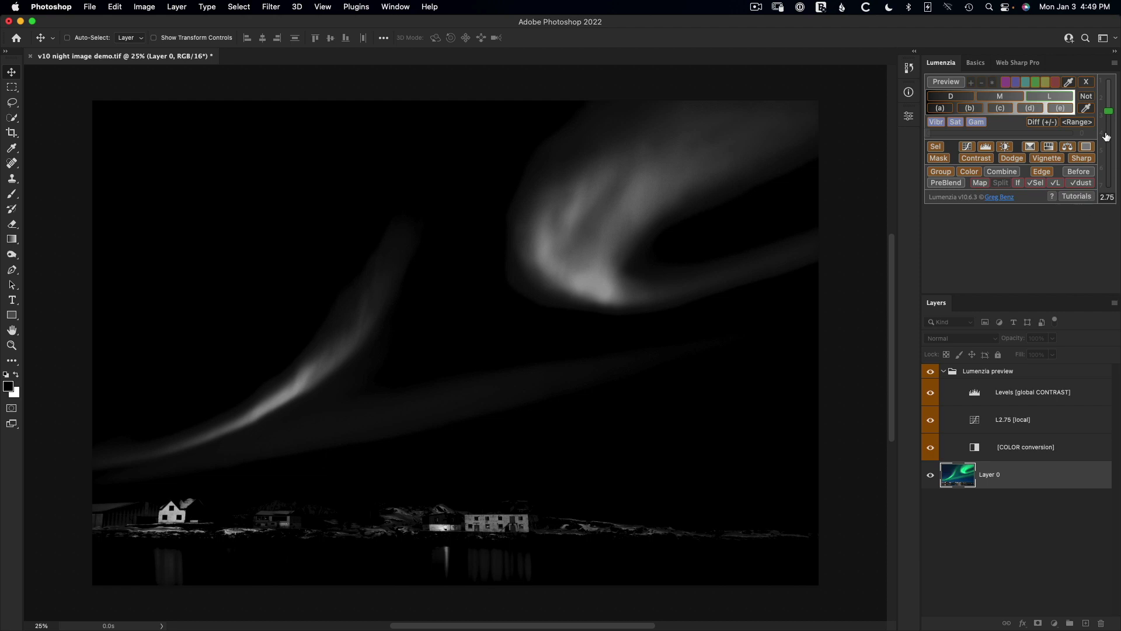
click(1049, 96)
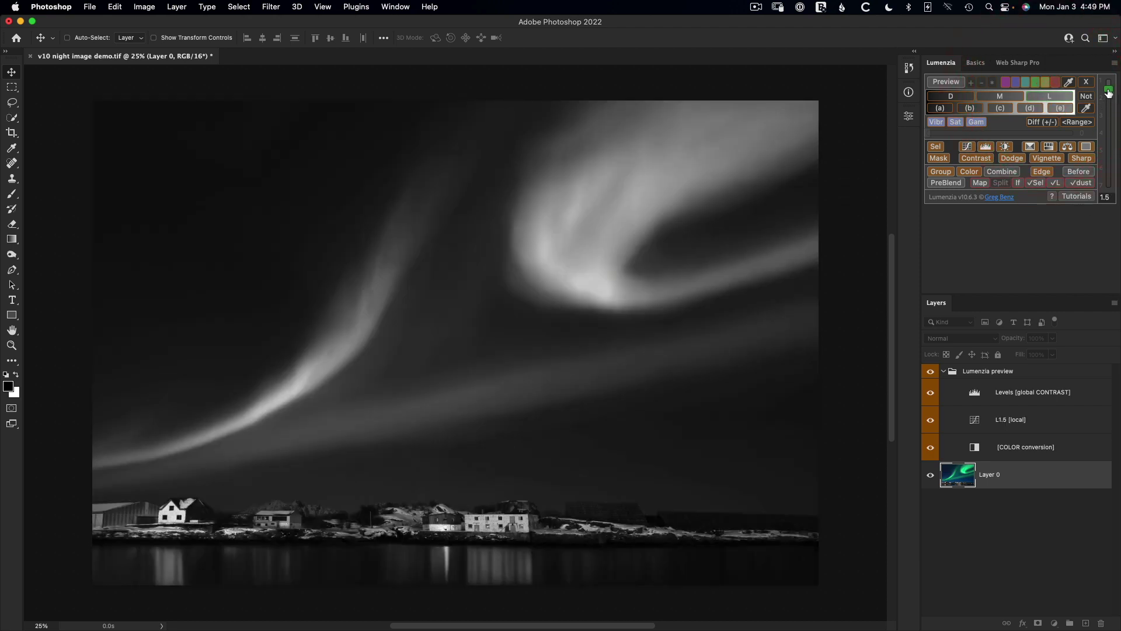
drag(1109, 92, 1111, 128)
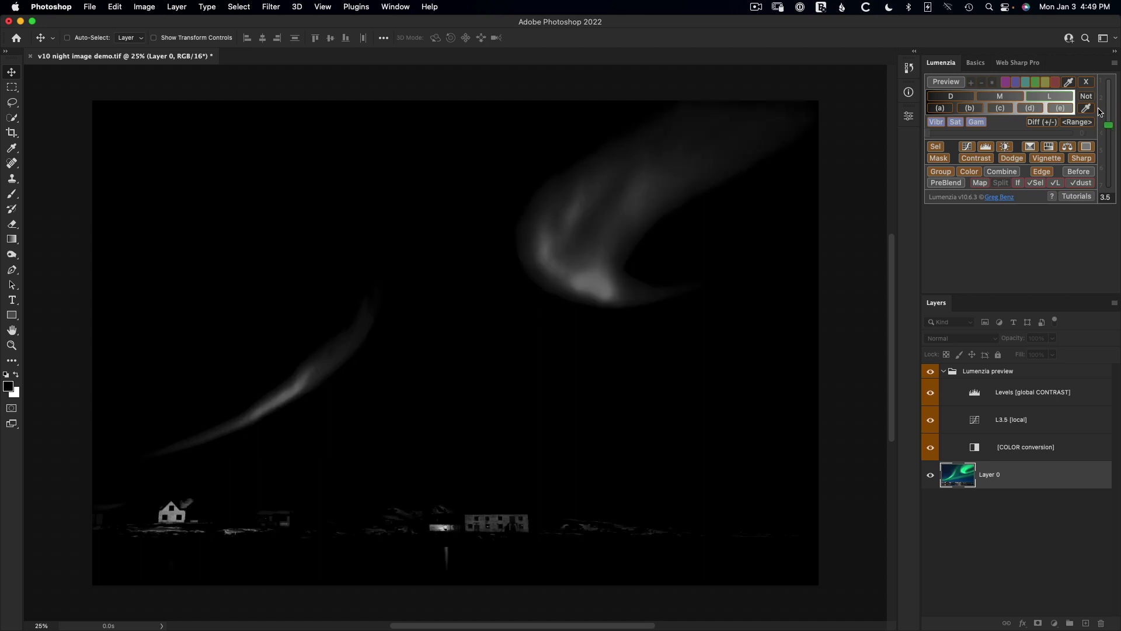
click(1089, 86)
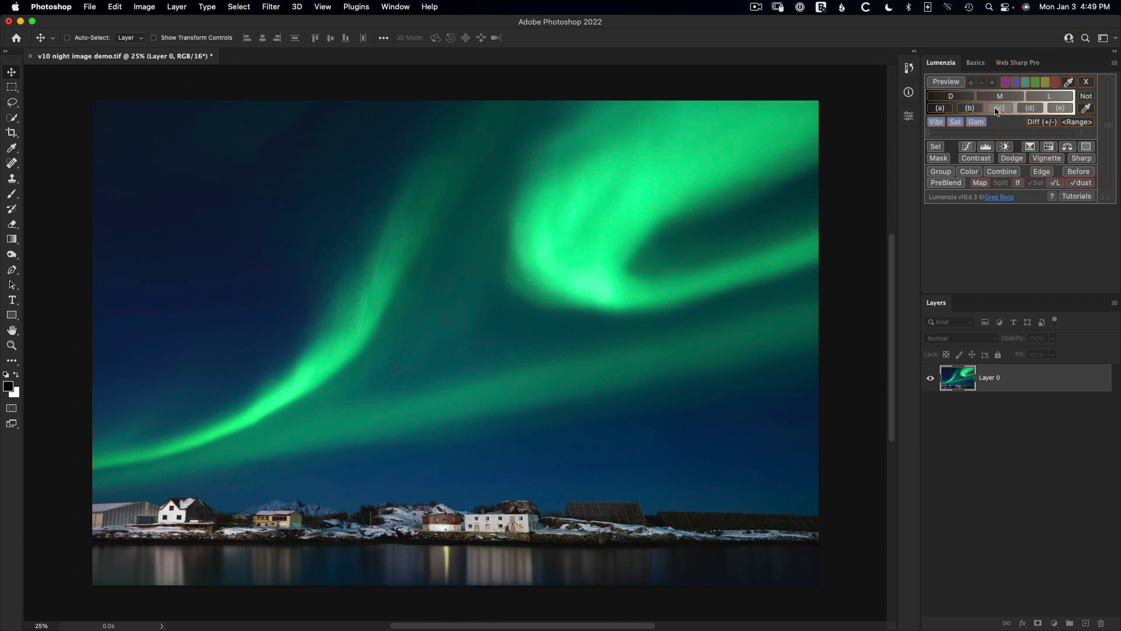
click(1031, 108)
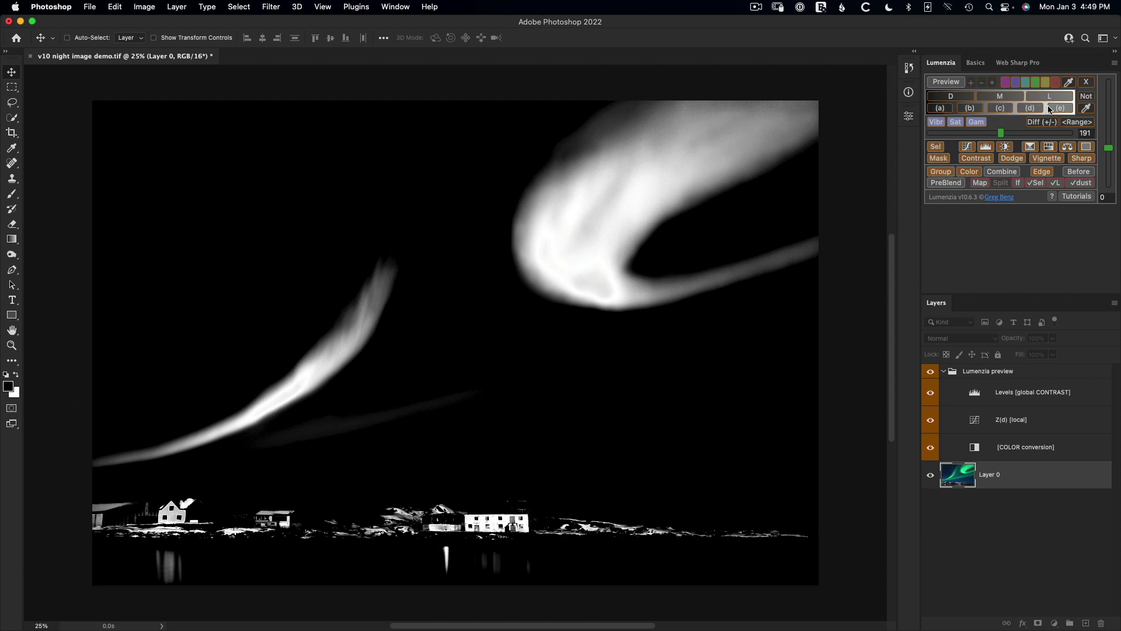
click(1088, 85)
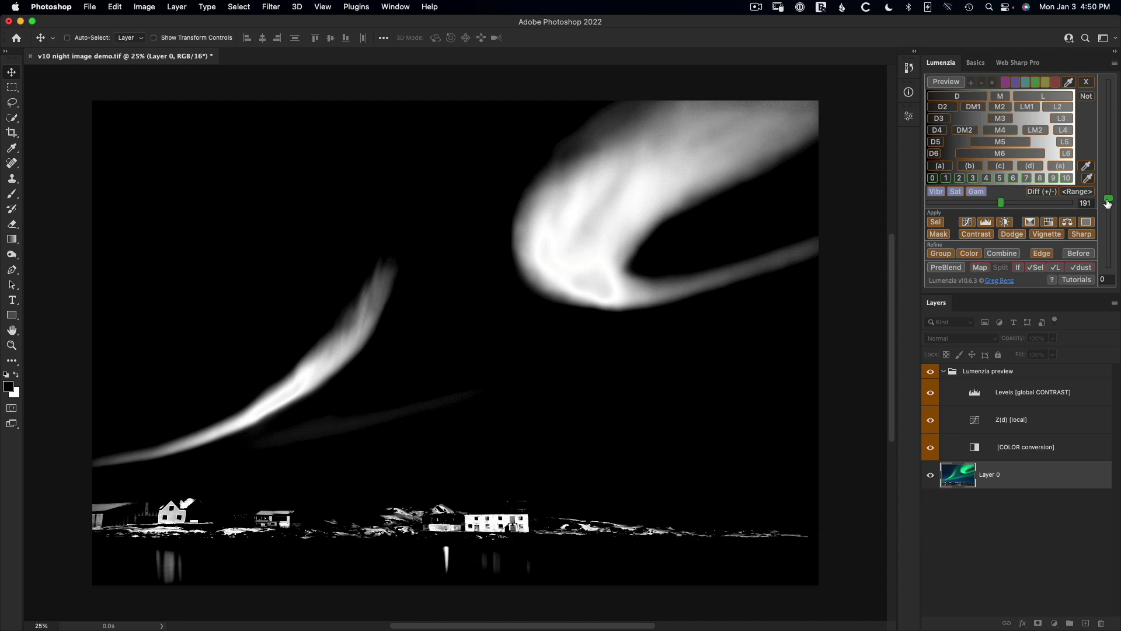
drag(1108, 198, 1106, 241)
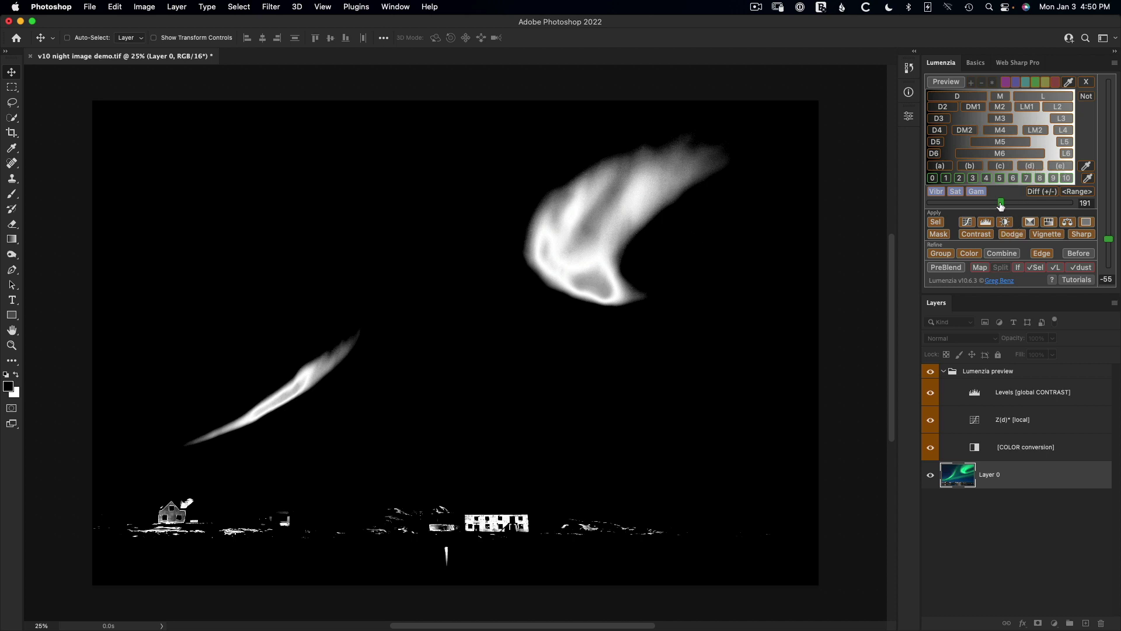
drag(1001, 205, 1023, 203)
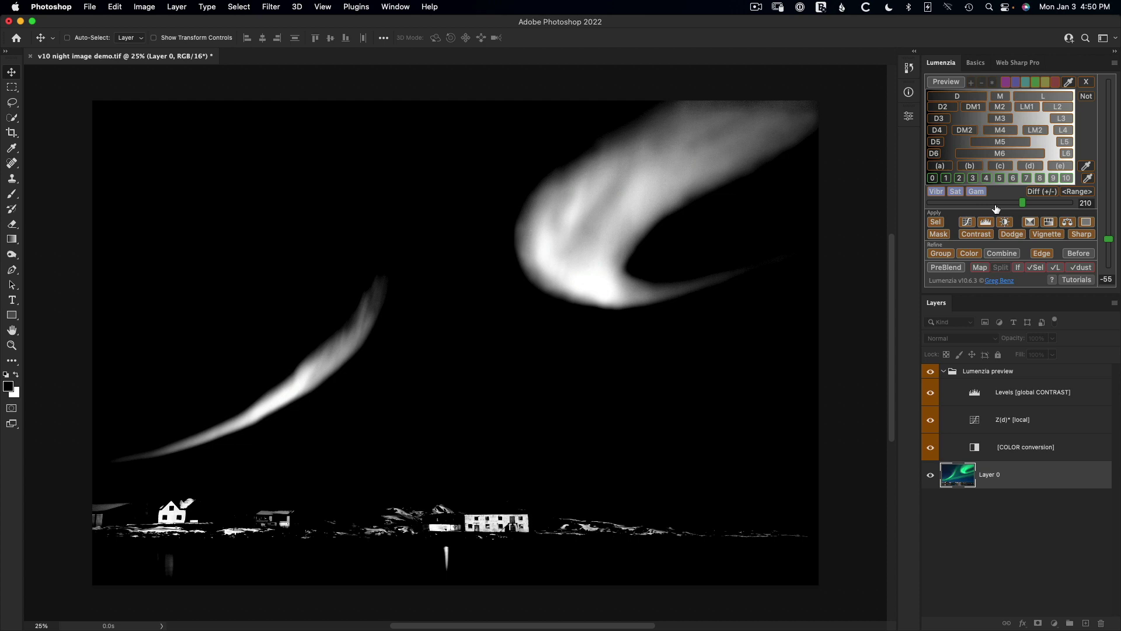
click(1089, 85)
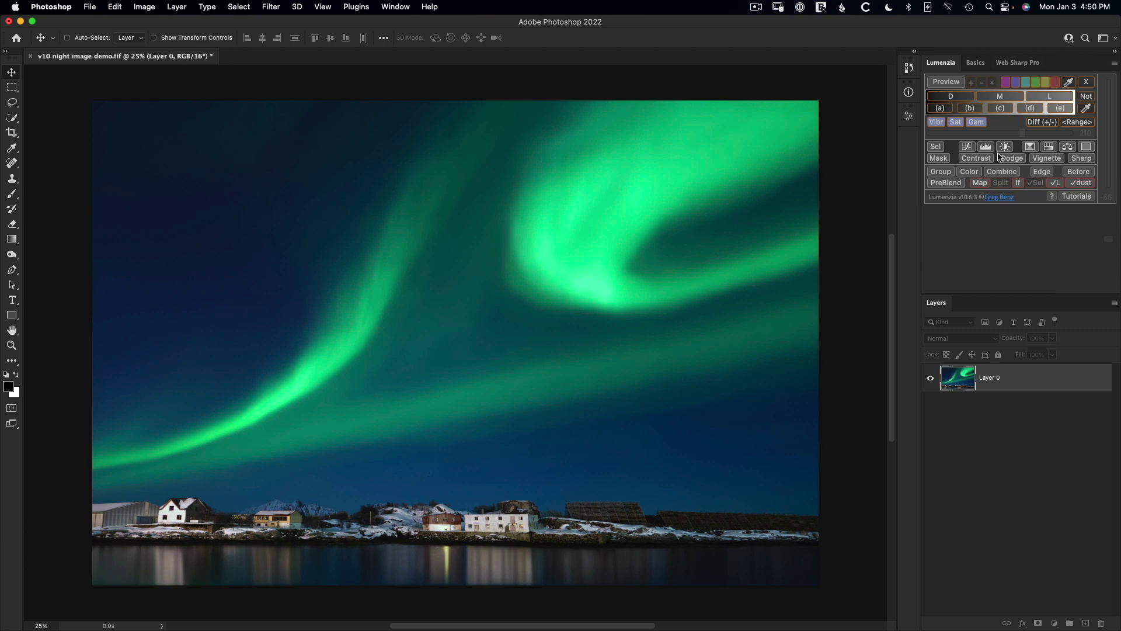
Preview the (c) zone mask and widen its range from 143 to 181.
click(1001, 109)
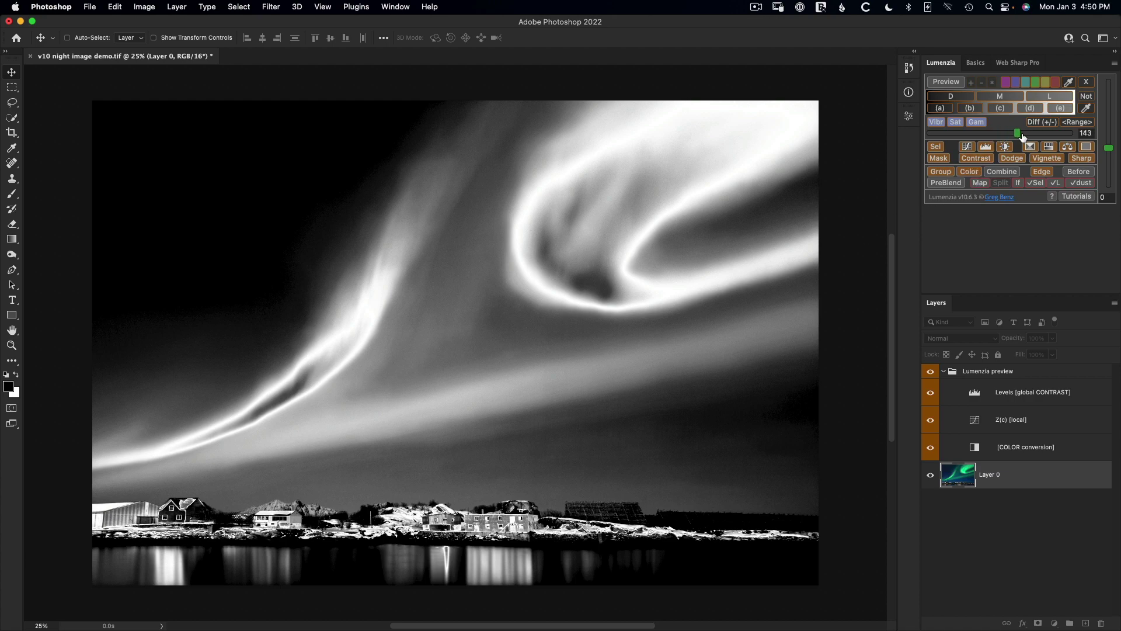
drag(1022, 135, 1048, 136)
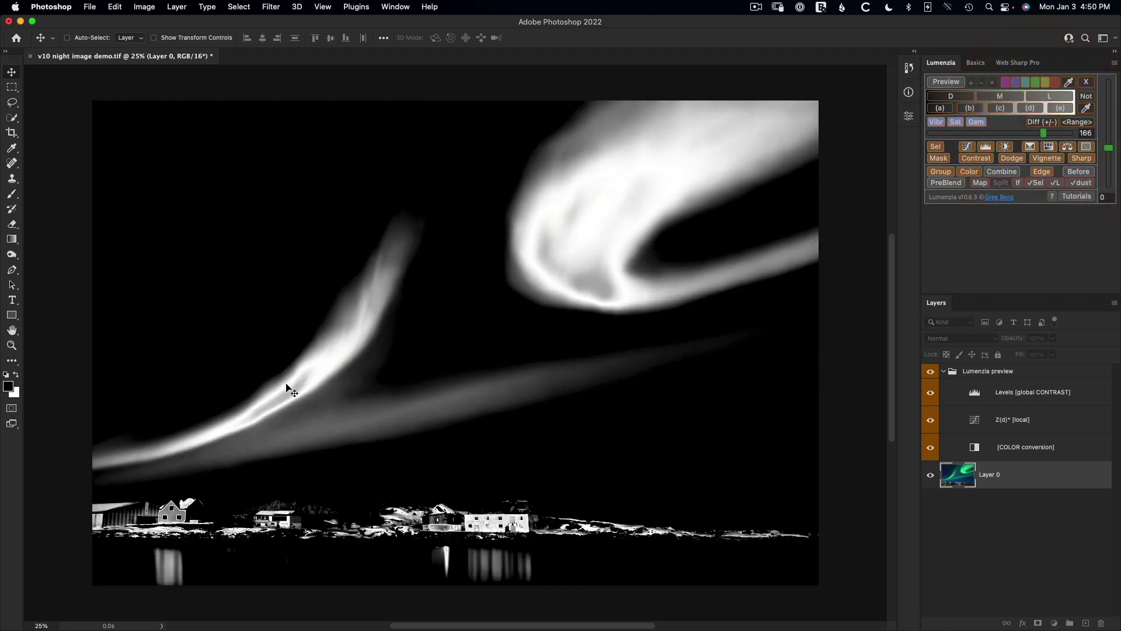
drag(1045, 135, 1070, 133)
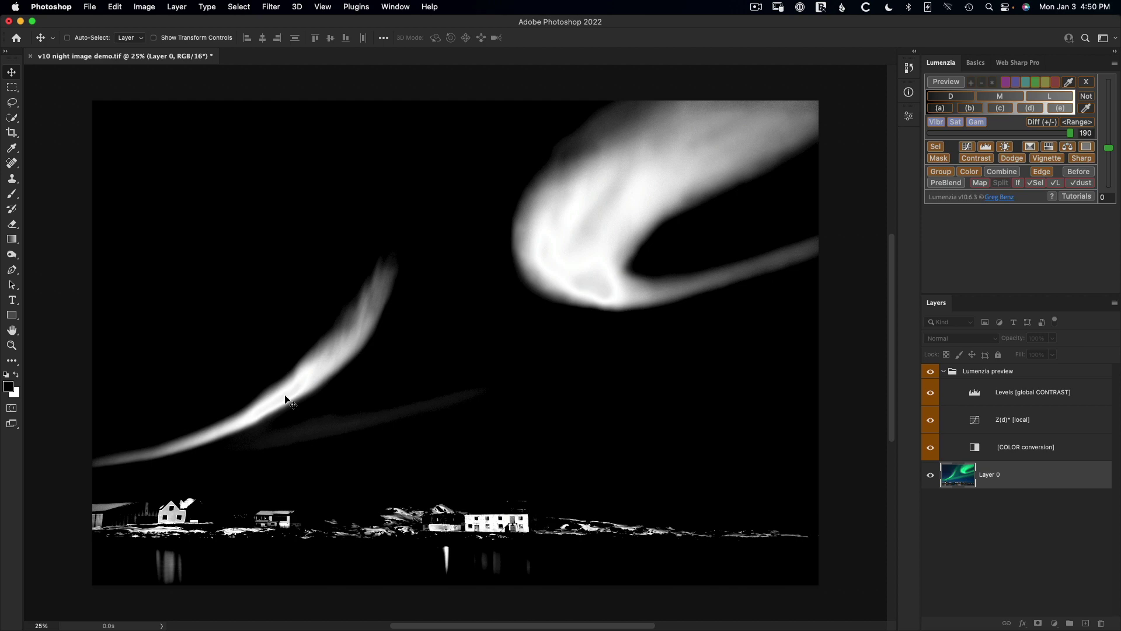
Switch to the (d) zone mask and tune it to range 236 with adjustment -25.
click(1036, 110)
click(1028, 133)
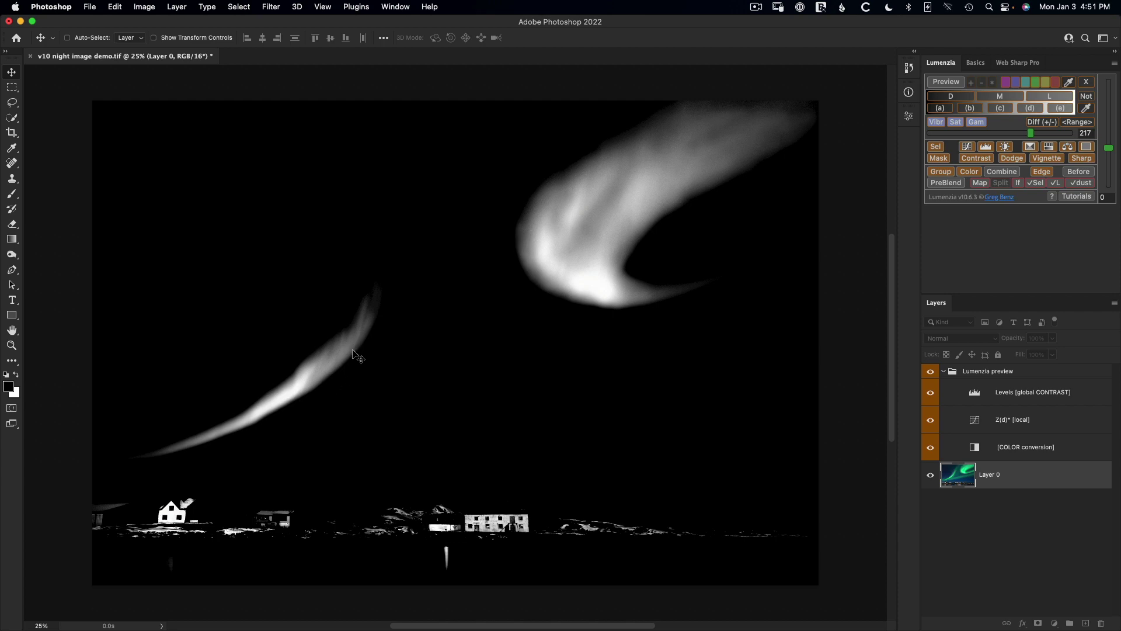
drag(1111, 156, 1113, 165)
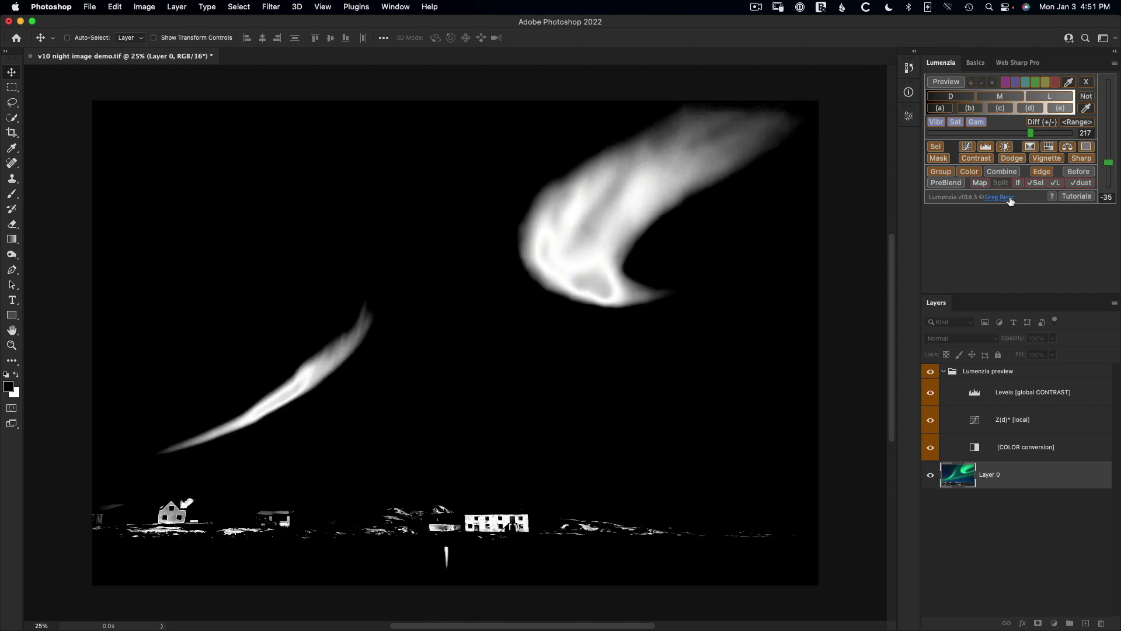
drag(1032, 135, 1043, 134)
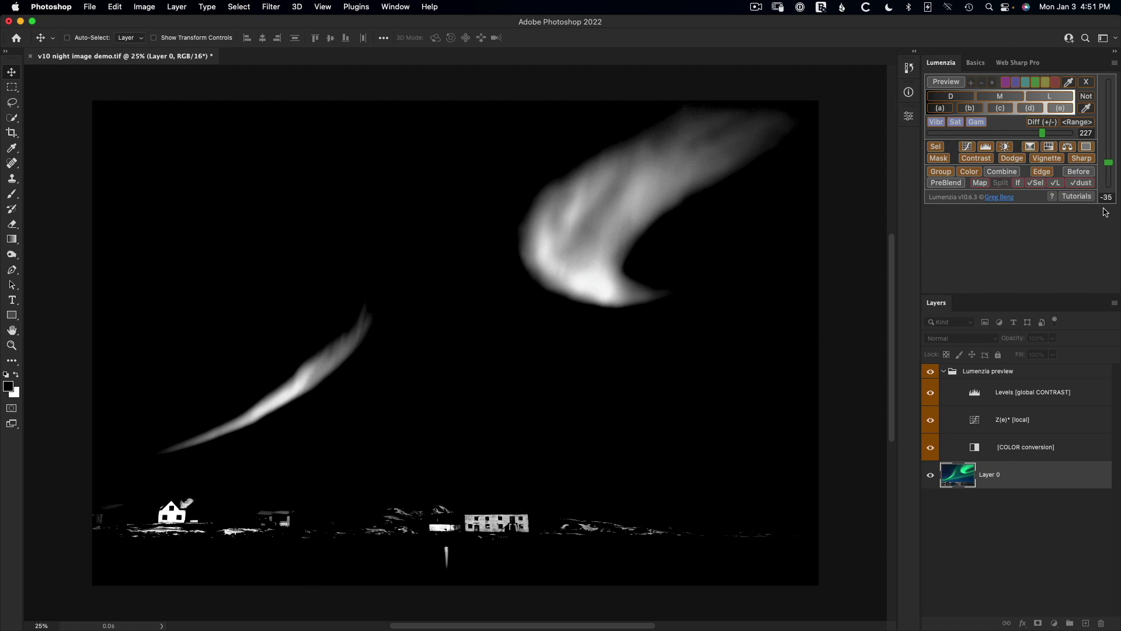
drag(1114, 168, 1113, 186)
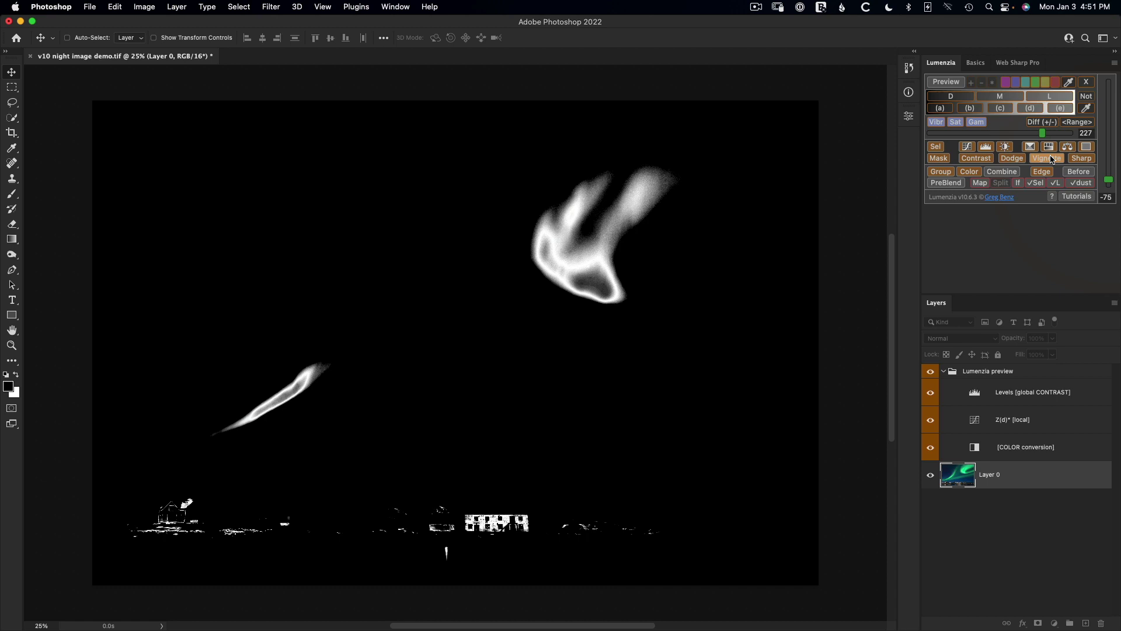
drag(1042, 136, 1053, 136)
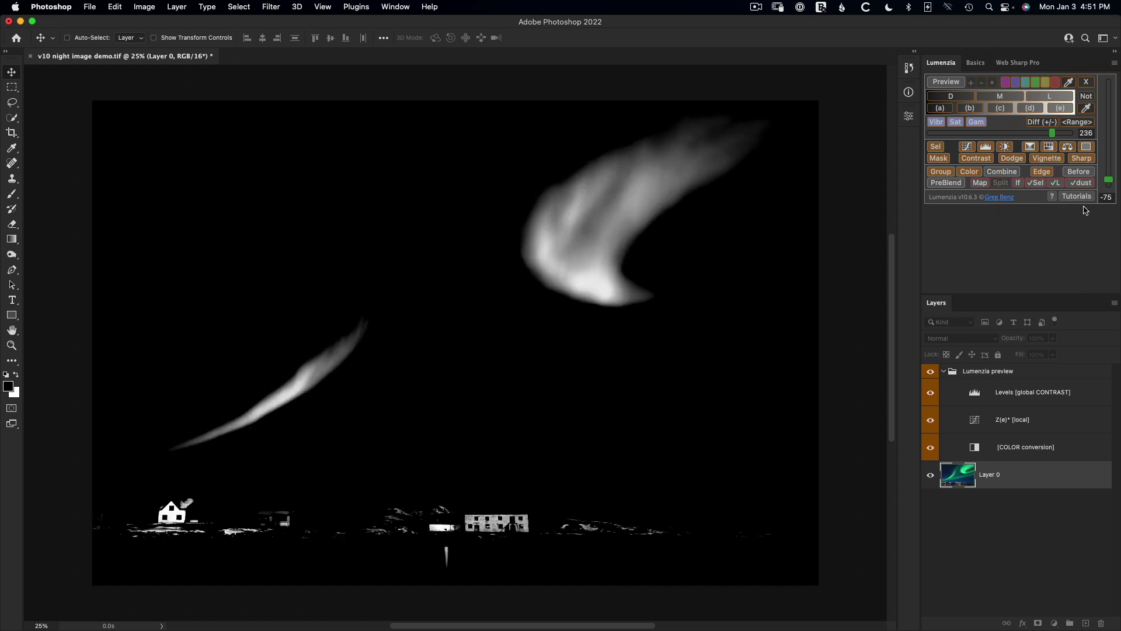
drag(1113, 185, 1111, 140)
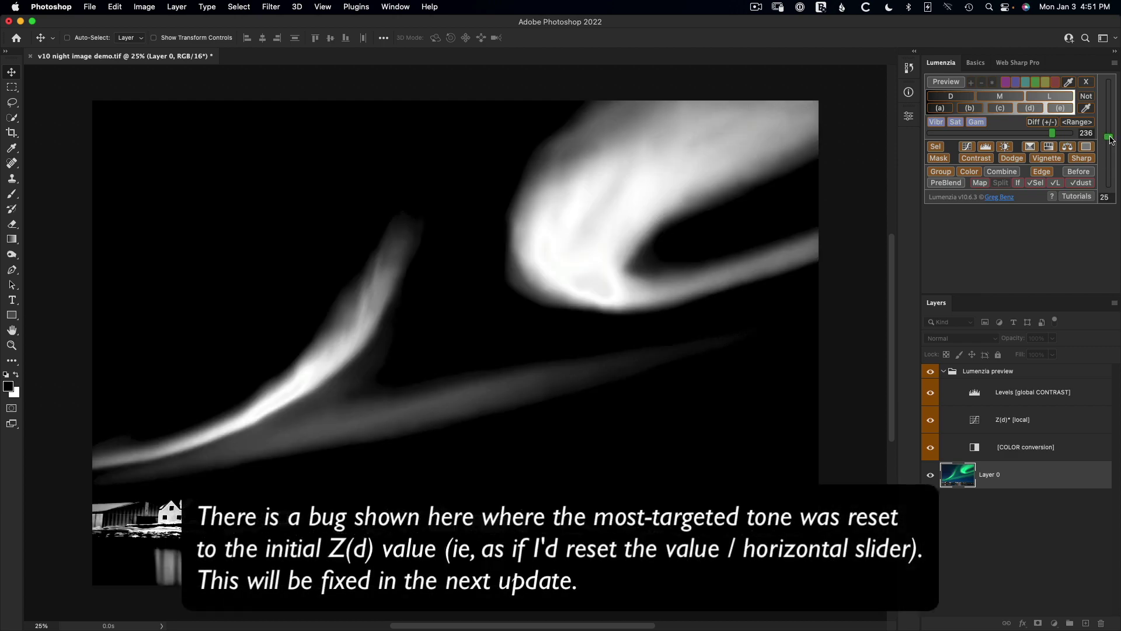
Discard the zone mask preview and cycle through Lumenzia's live preview modes.
click(1086, 83)
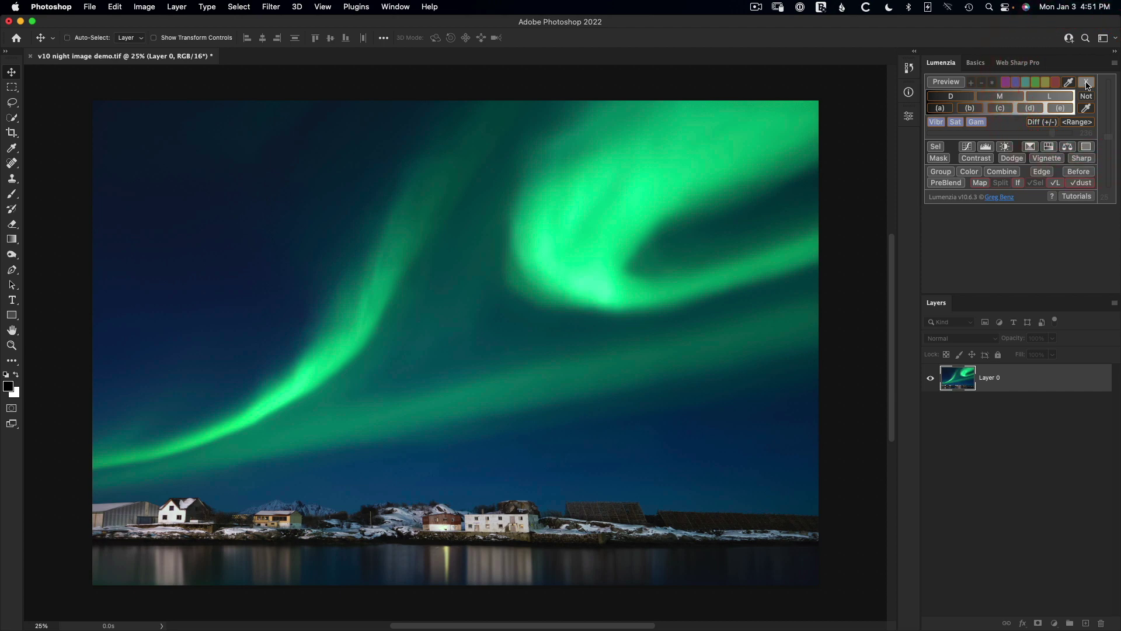
click(957, 86)
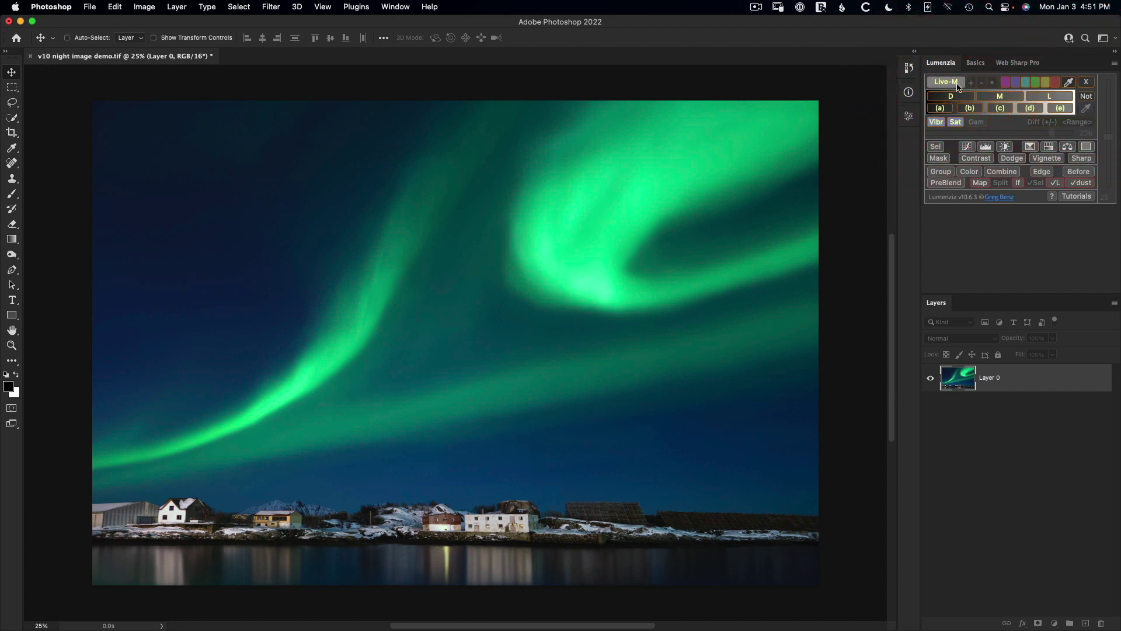
click(956, 85)
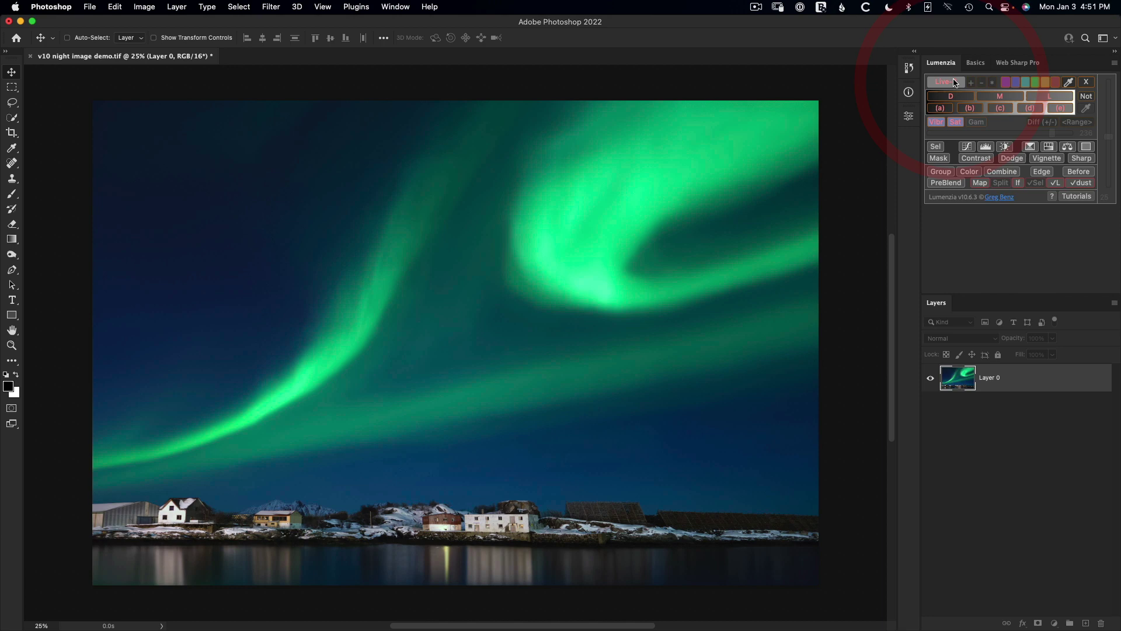
Check the full zone grid's live preview option, collapse the grid, and enlarge the Layers panel.
click(1091, 85)
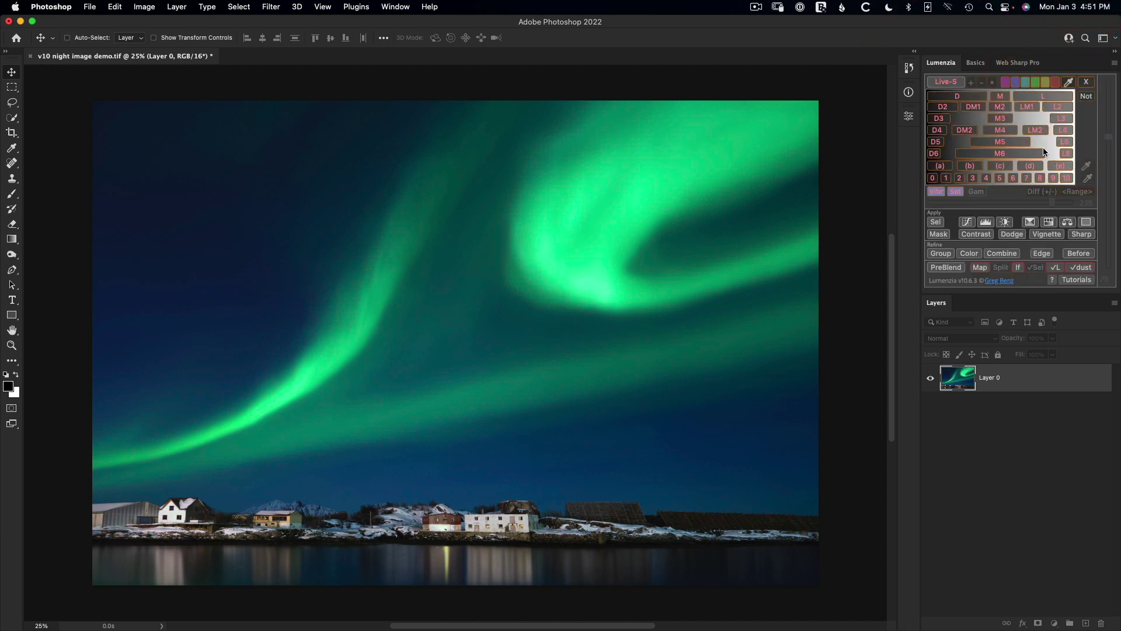
click(950, 83)
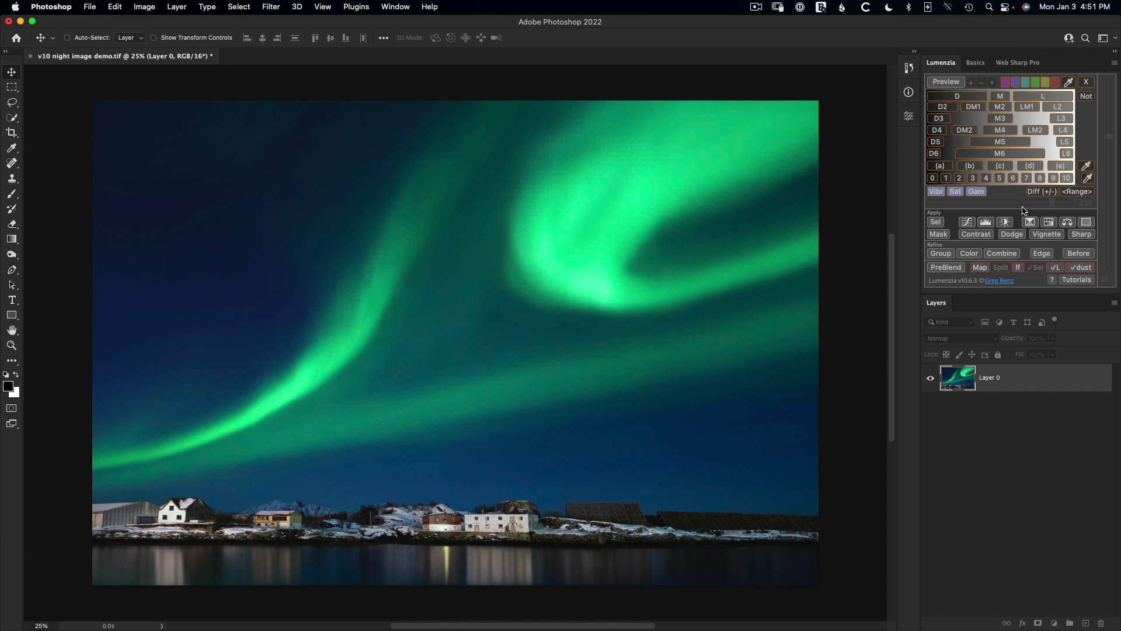
click(1085, 82)
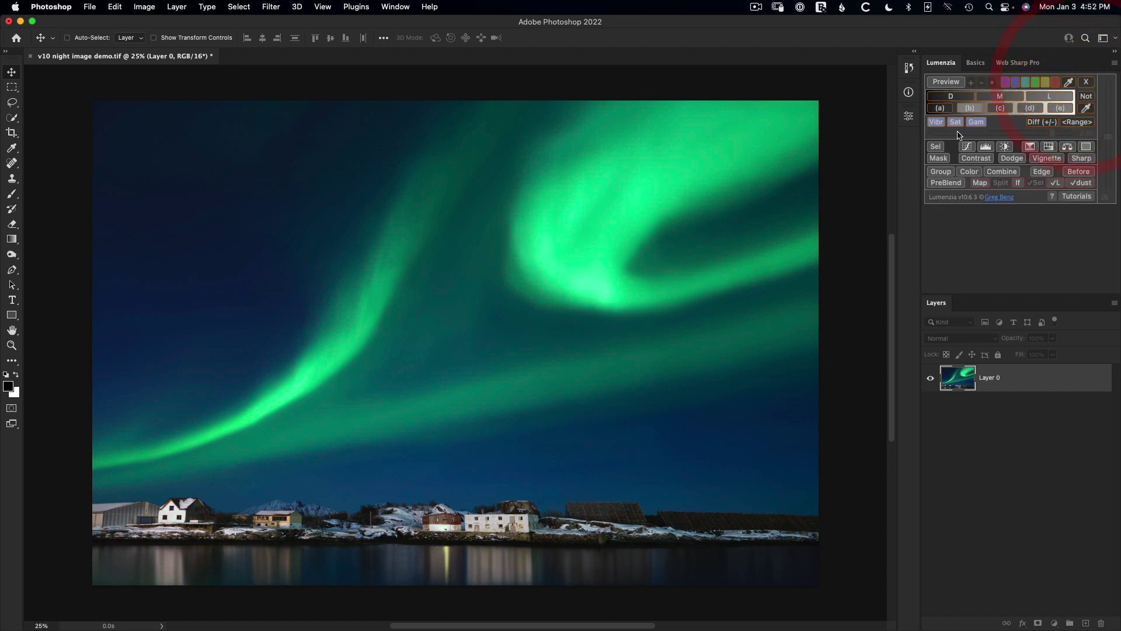
drag(1049, 293, 1055, 213)
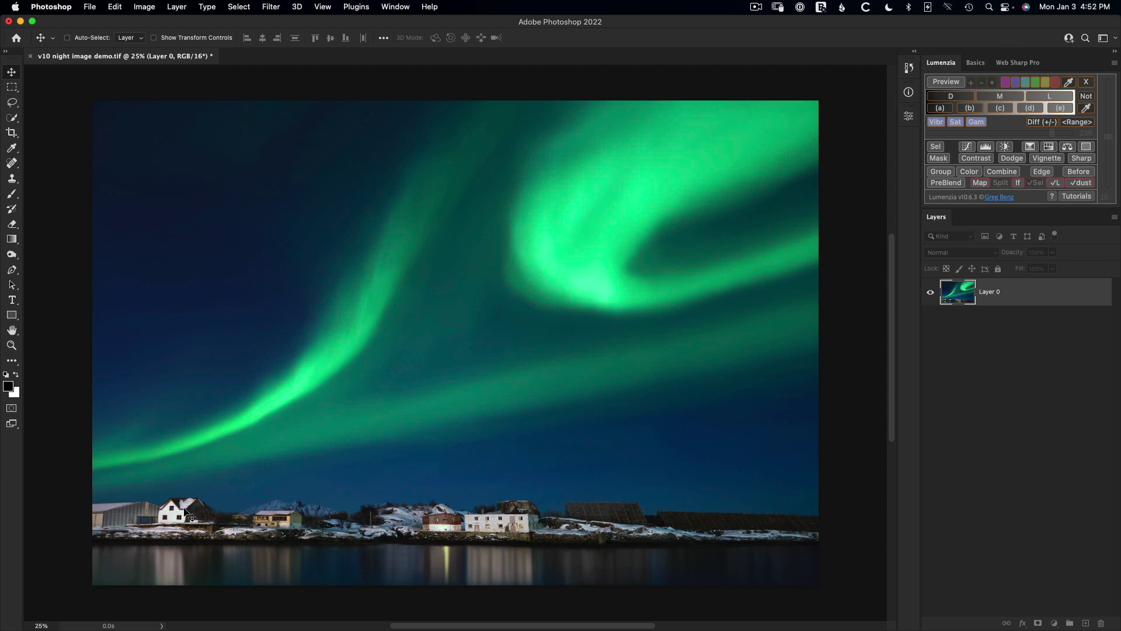
Add a Brightness/Contrast layer masked to the L3.5 lights and display its mask on the canvas.
click(1046, 95)
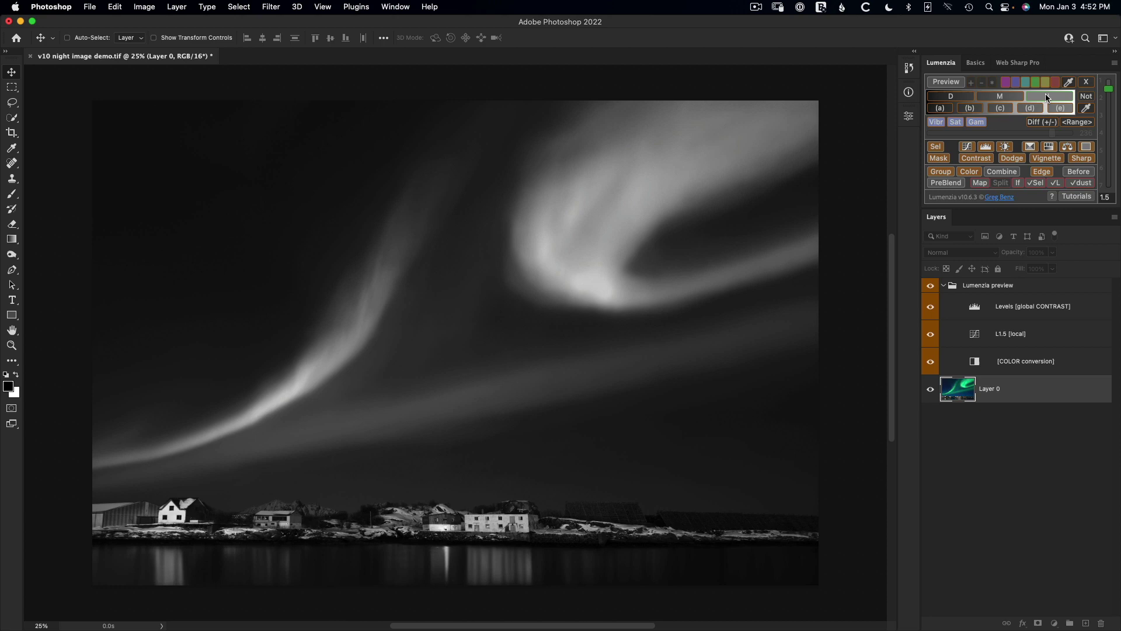
click(1110, 106)
click(1109, 125)
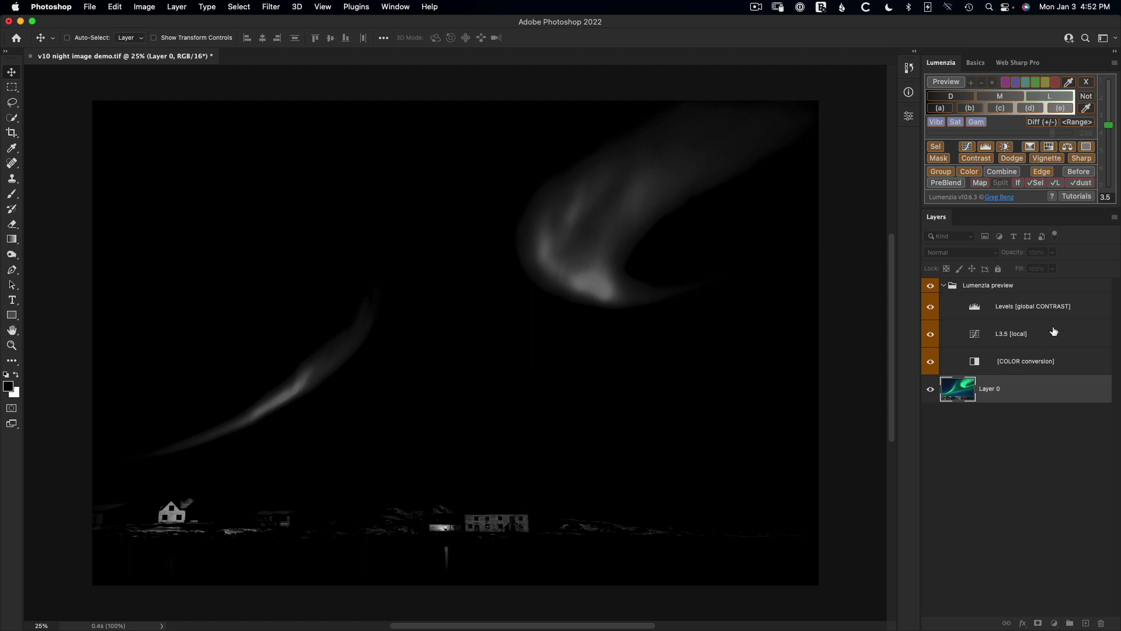
click(1004, 148)
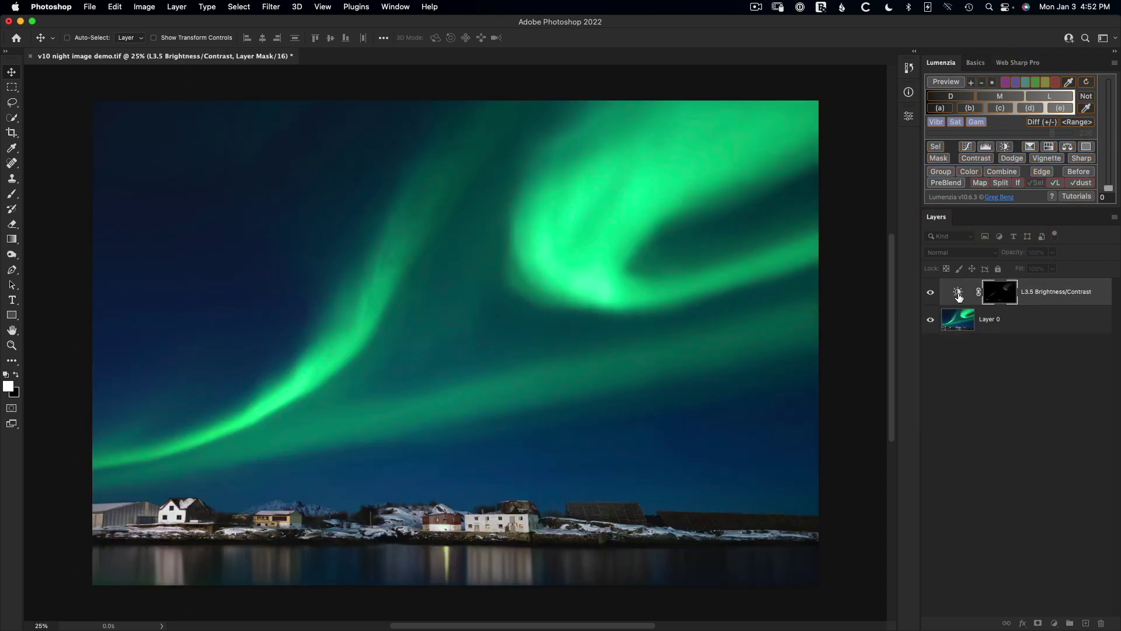
alt+click(997, 296)
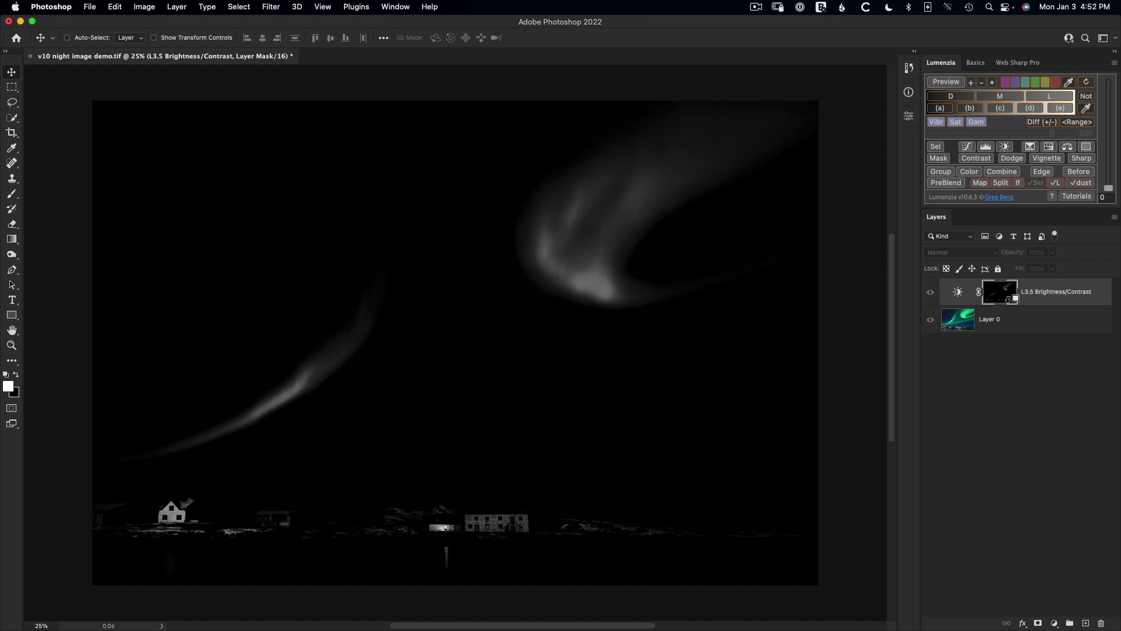
Return to the colour view and set the Brightness/Contrast layer's brightness to -55.
alt+click(1000, 296)
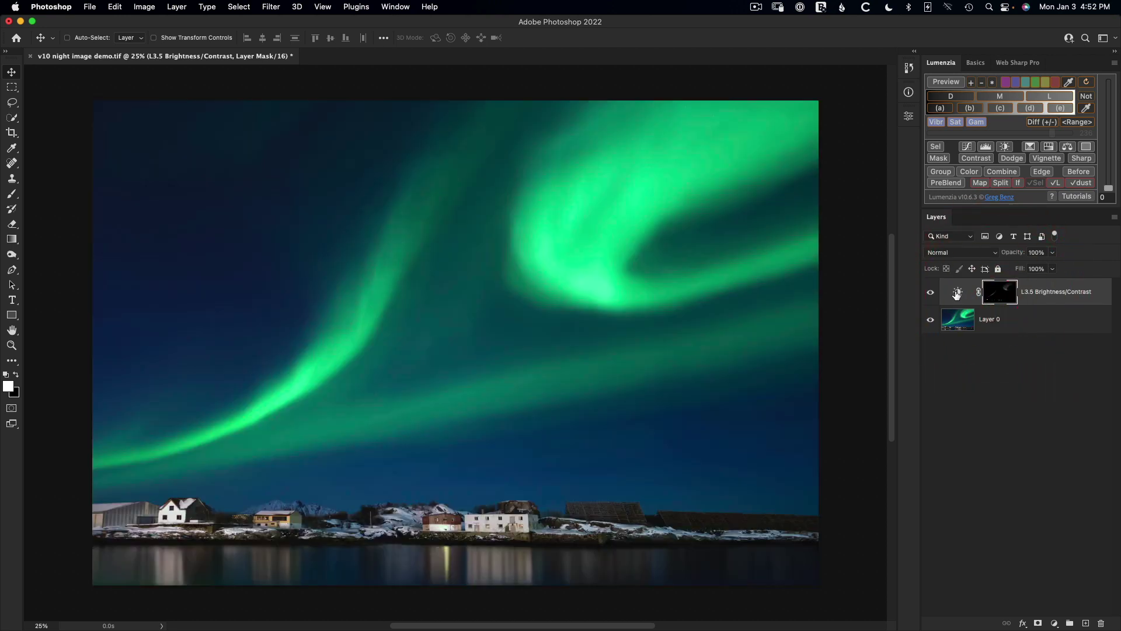
double_click(957, 294)
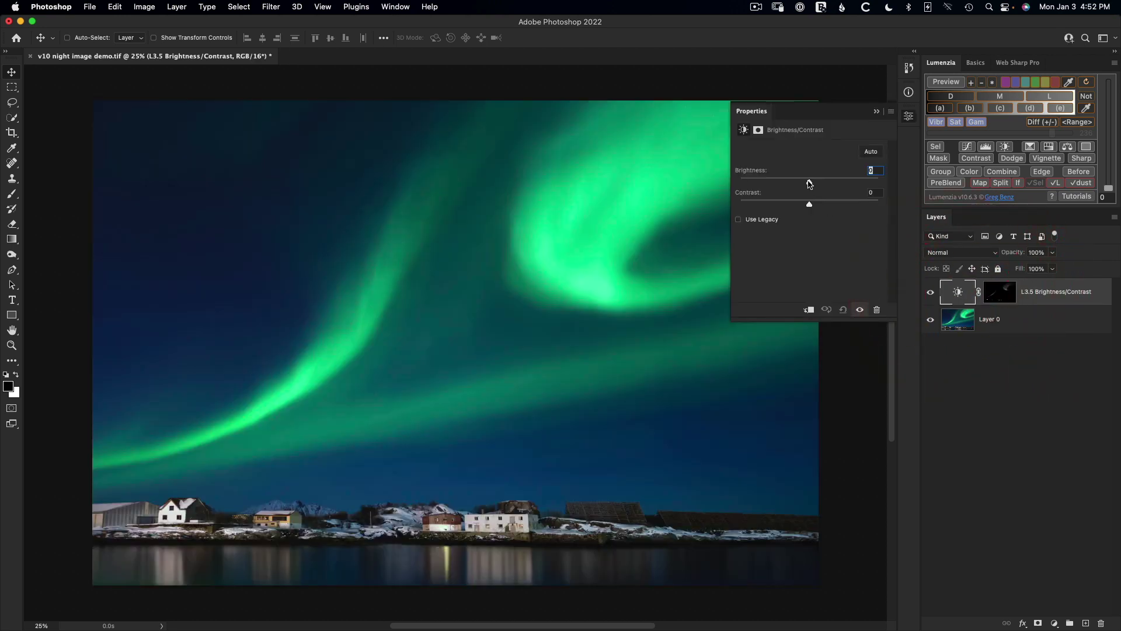
drag(810, 183, 775, 183)
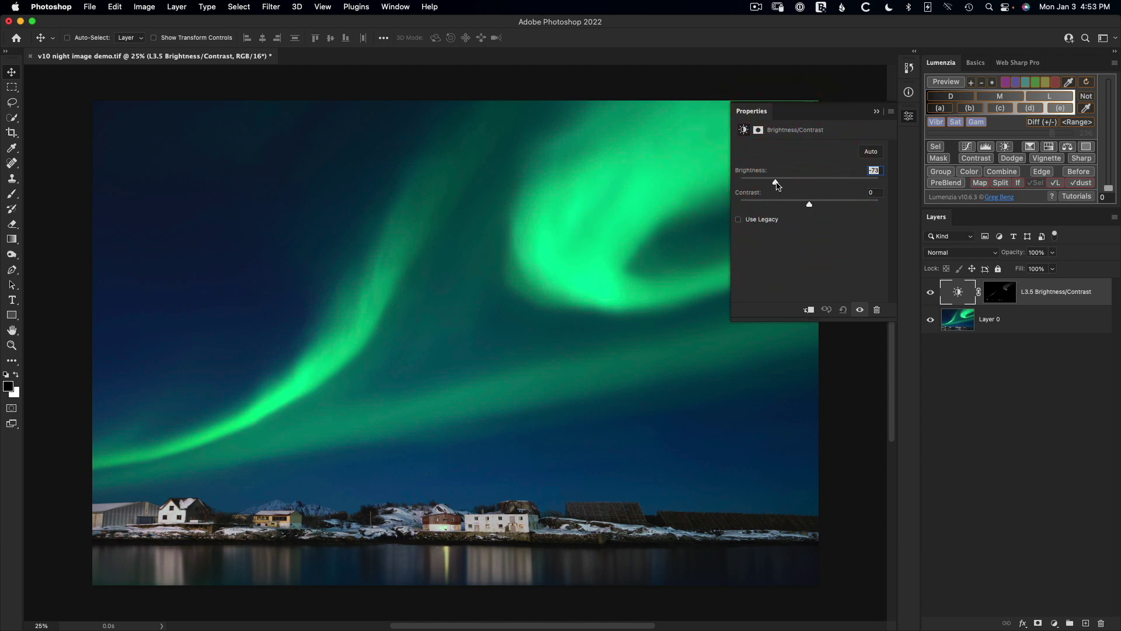
drag(776, 183, 784, 182)
Toggle the Brightness/Contrast layer off and on to compare, leaving it visible.
click(931, 293)
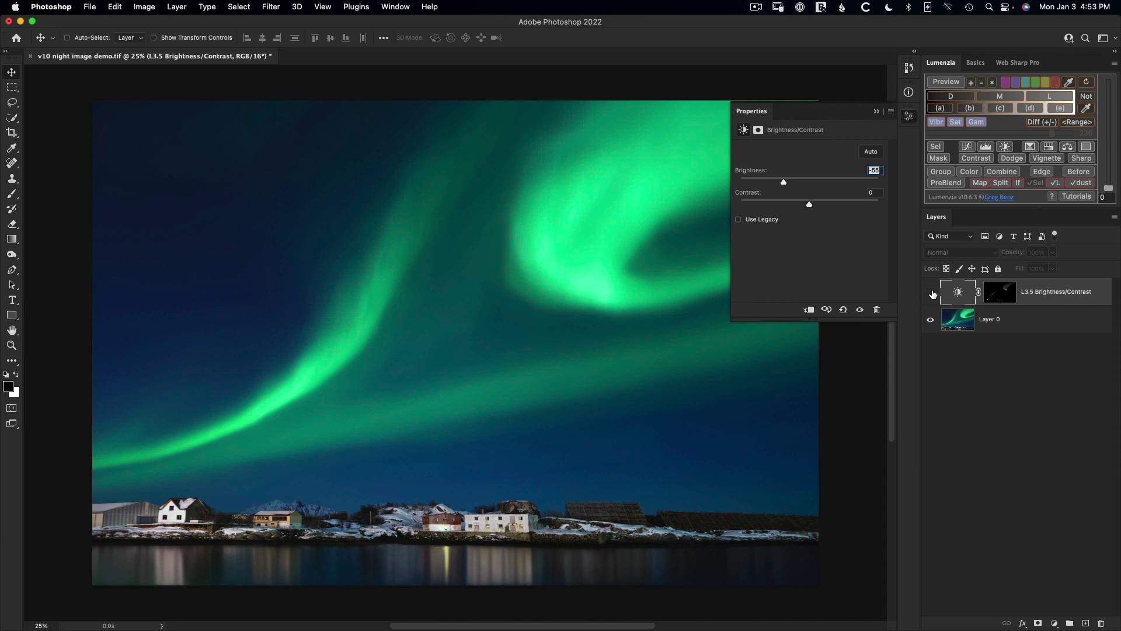
click(931, 293)
click(931, 293)
click(931, 292)
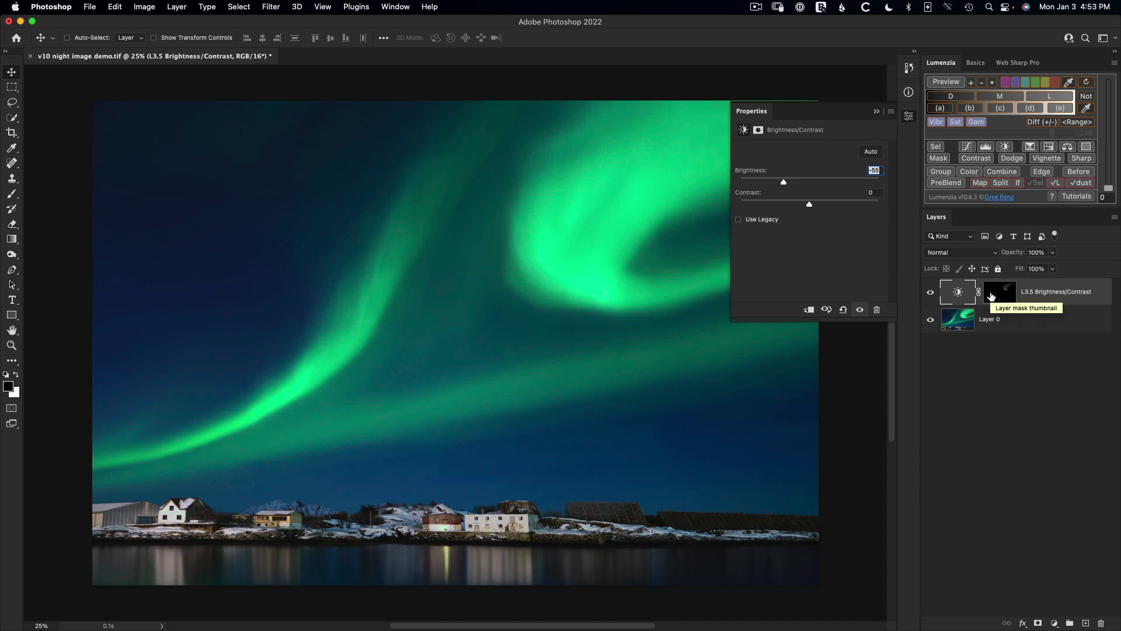
Put the Brightness/Contrast layer in a masked group and paint the waterfront houses into the group mask.
click(939, 171)
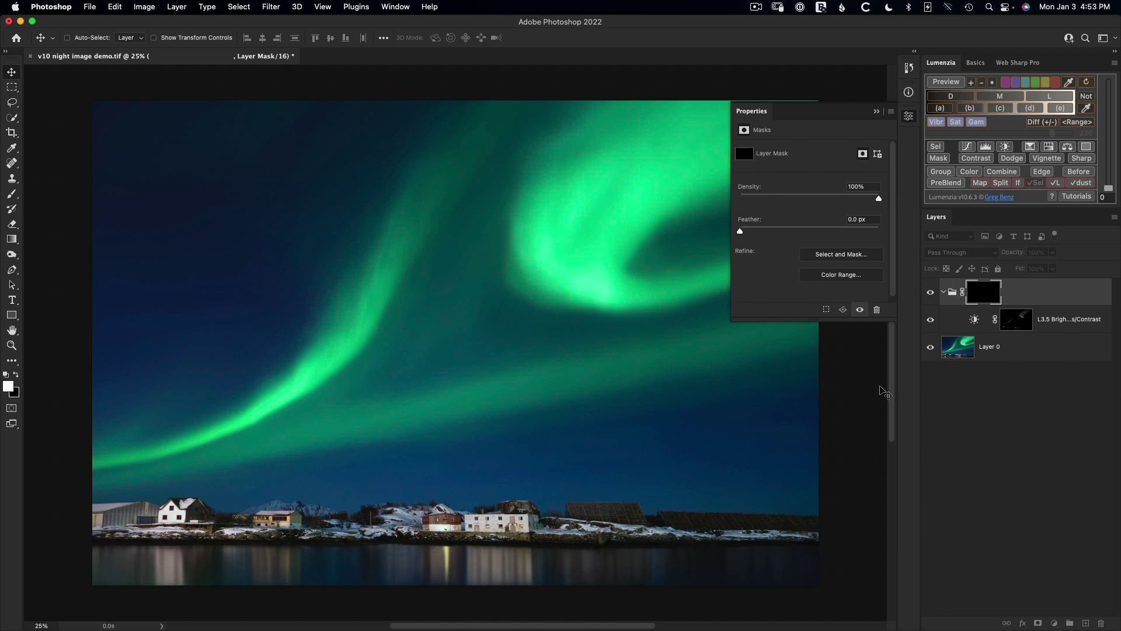
click(932, 321)
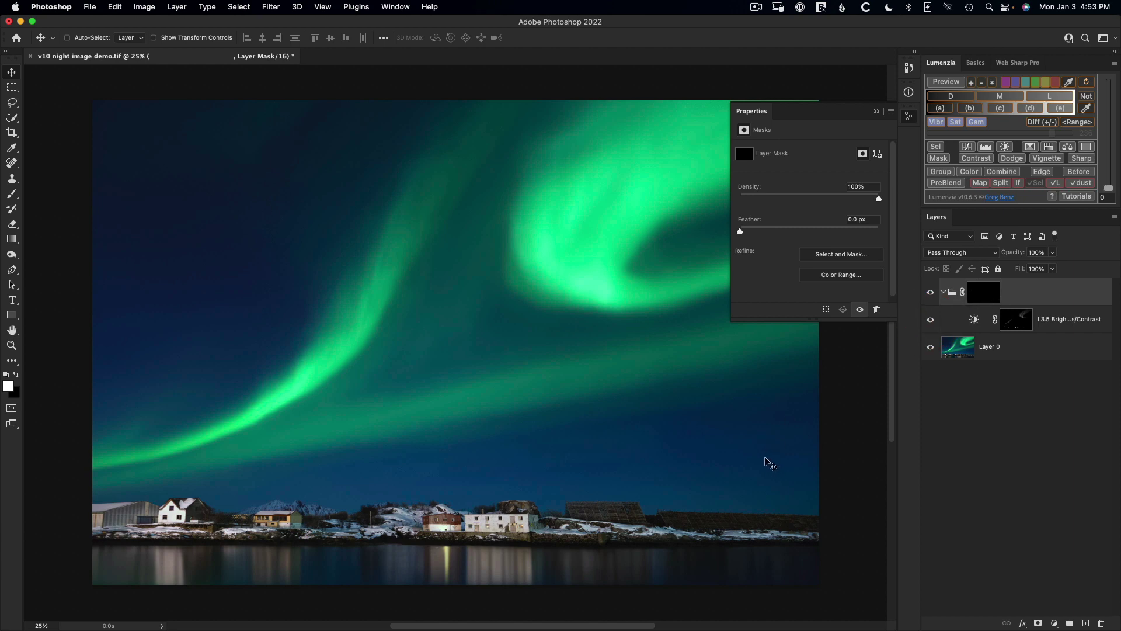
key(b)
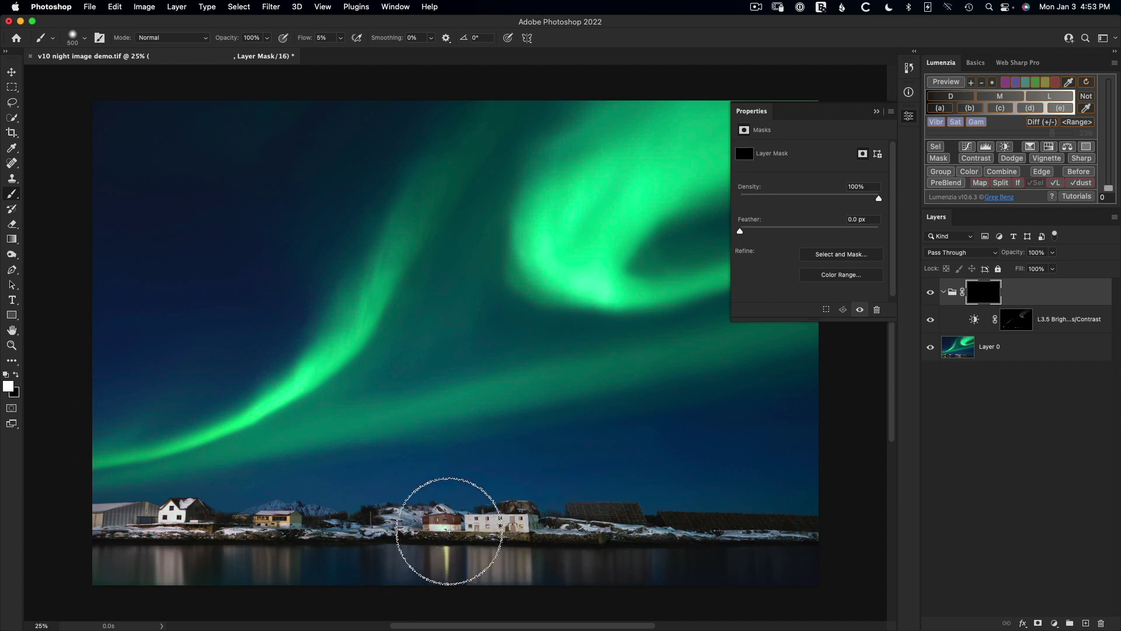
mouse_move(363, 522)
mouse_down()
mouse_move(142, 520)
mouse_move(195, 522)
mouse_move(195, 512)
mouse_move(163, 513)
mouse_up()
key(bracketleft)
key(bracketleft)
key(bracketleft)
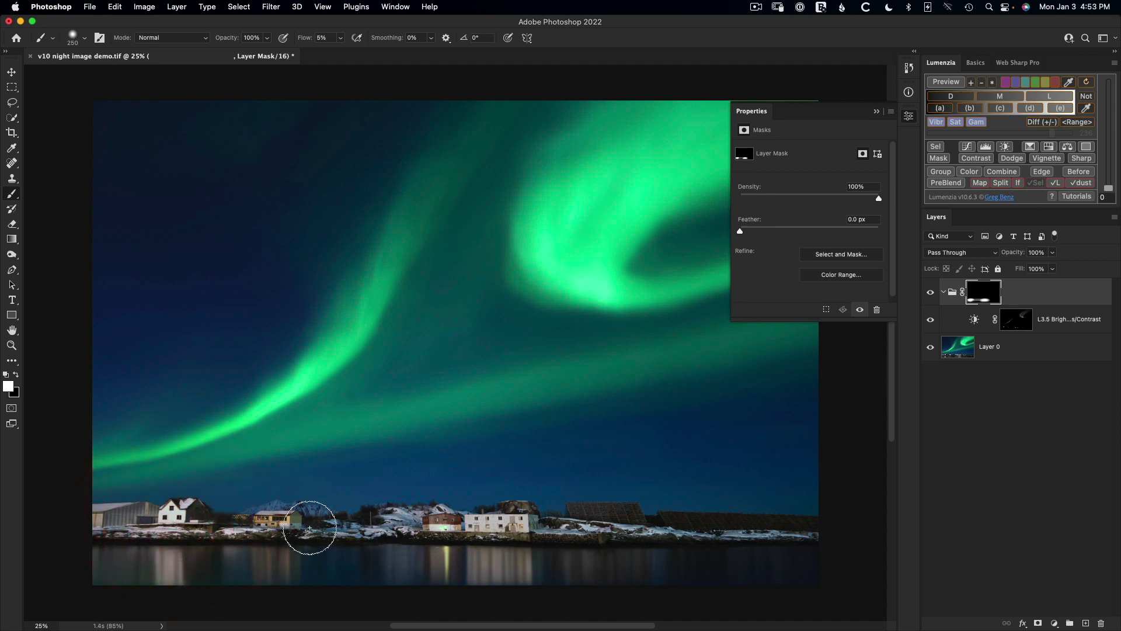
key(bracketright)
key(bracketright)
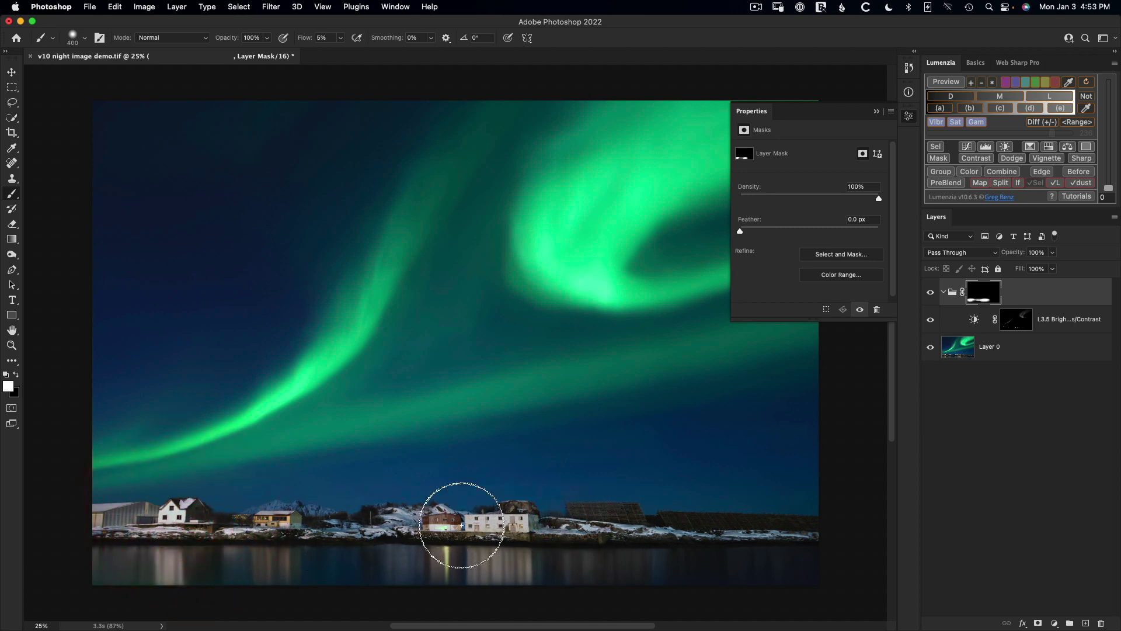
drag(123, 518, 178, 536)
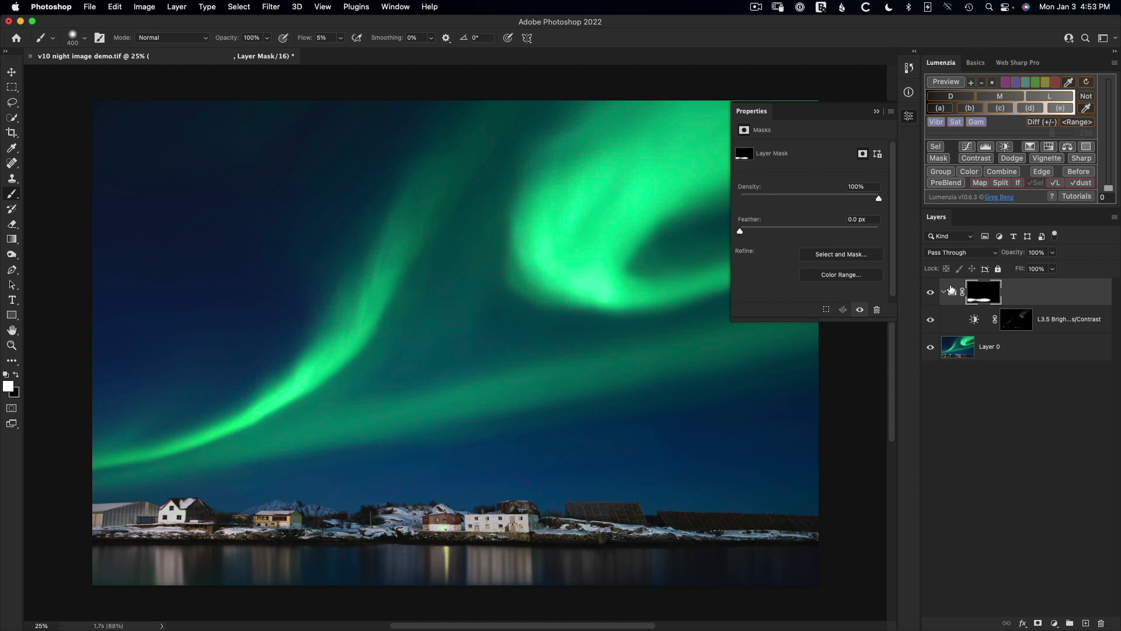
Toggle the group mask off and on to compare the houses, ending with it enabled.
click(858, 310)
click(858, 310)
click(857, 310)
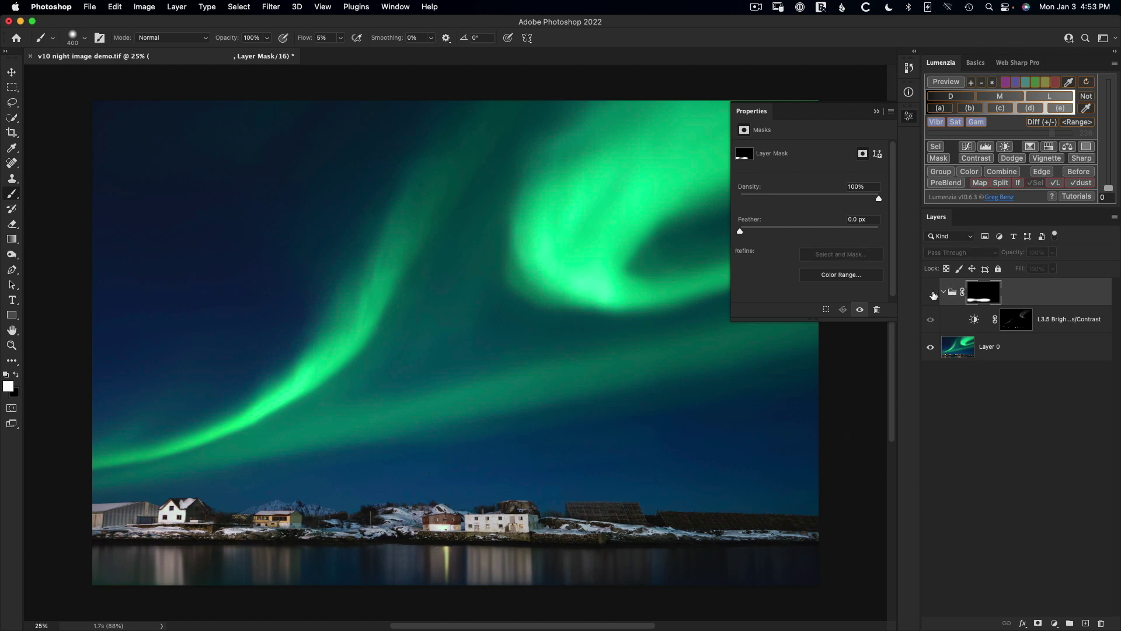
click(858, 310)
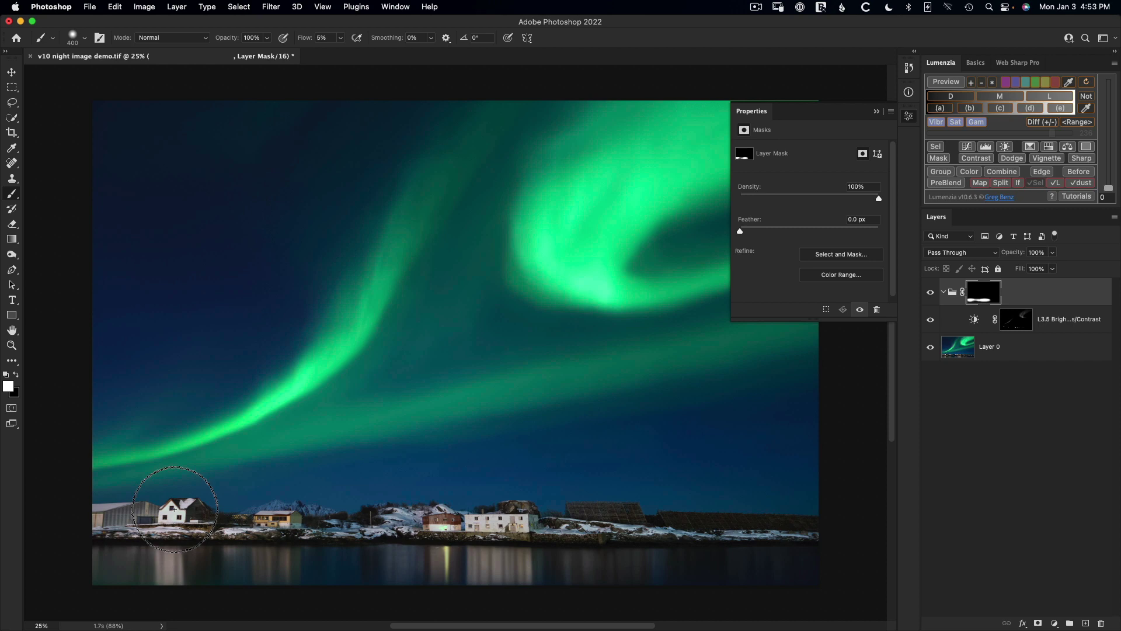
Close the mask properties and enable Lumenzia's Paint on Orange Previews option.
key(v)
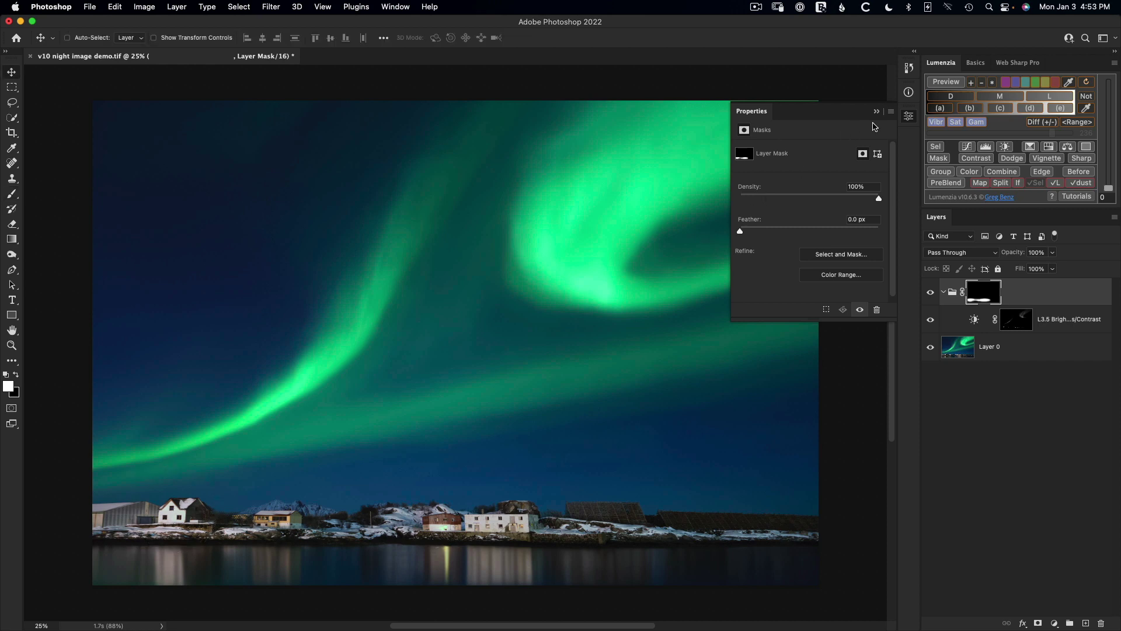
click(912, 118)
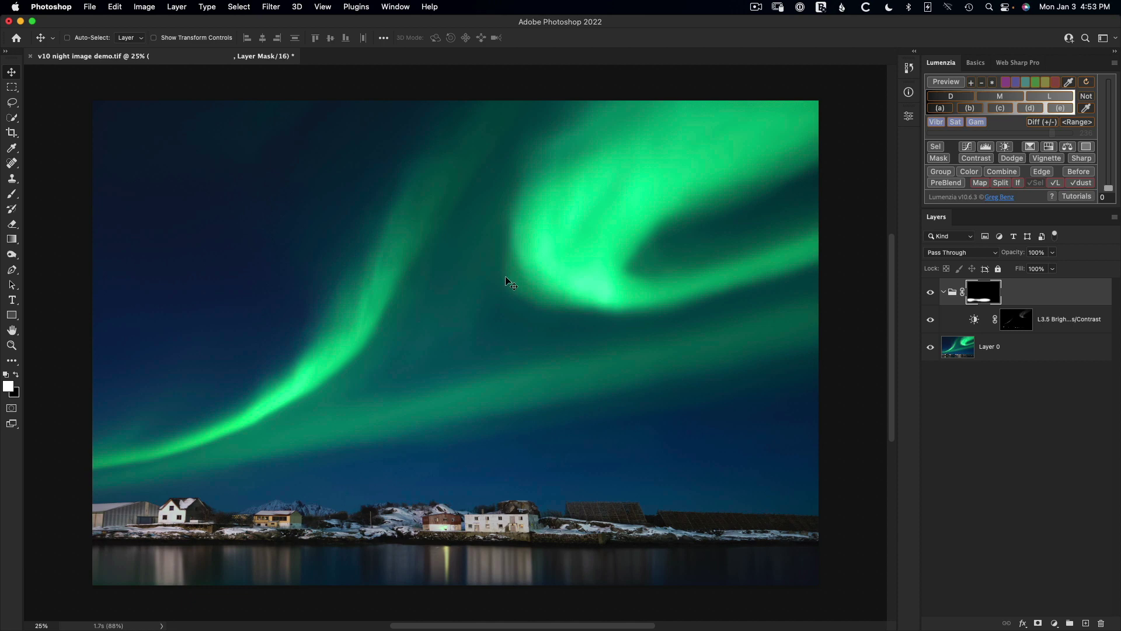
click(1116, 64)
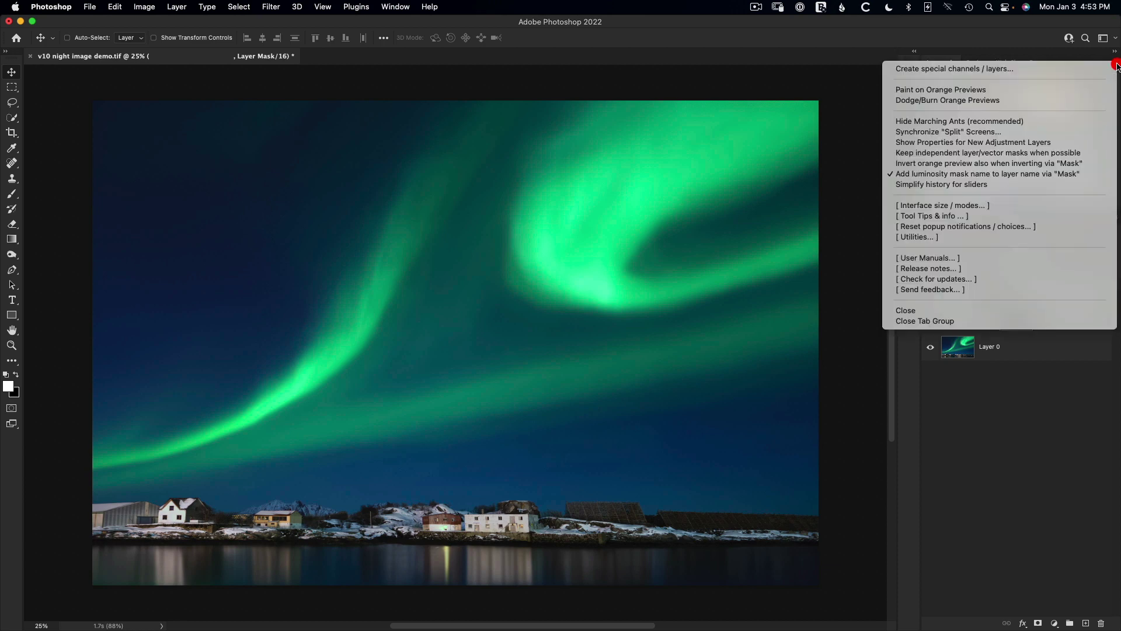
click(960, 90)
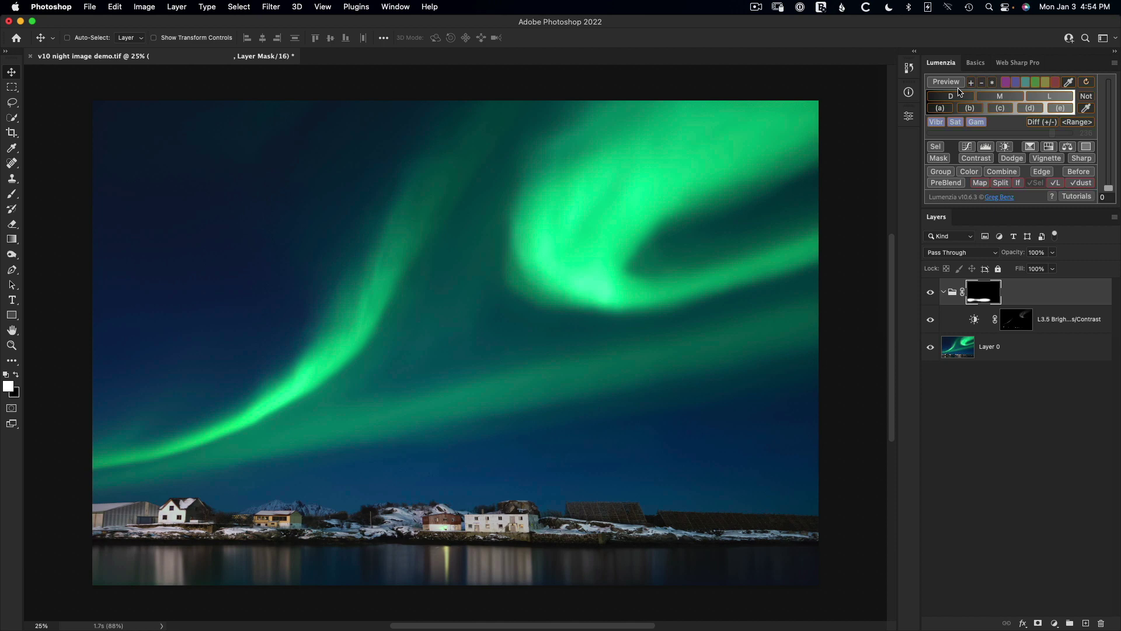
Preview an L2.5 lights luminosity mask in grayscale and select its [PAINT] layer.
click(1049, 96)
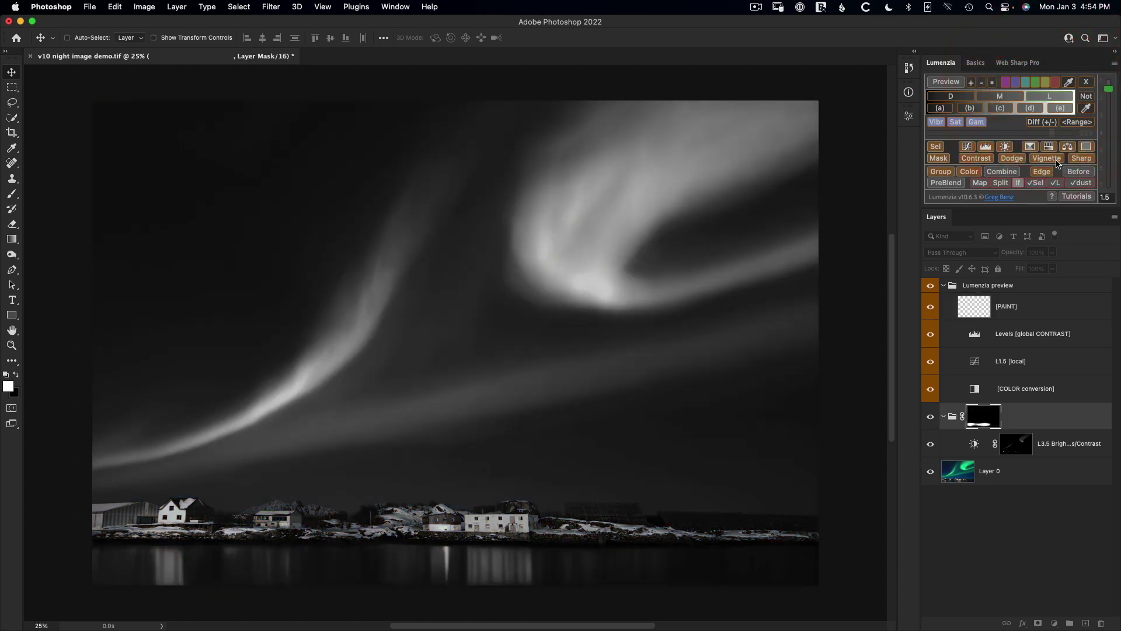
click(1111, 110)
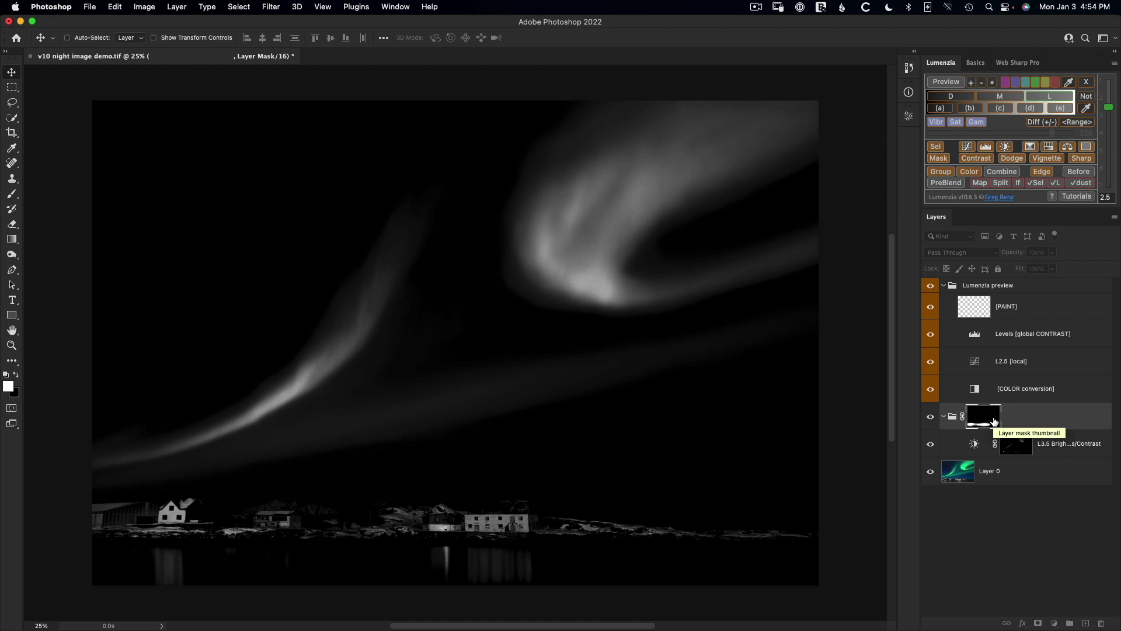
click(975, 308)
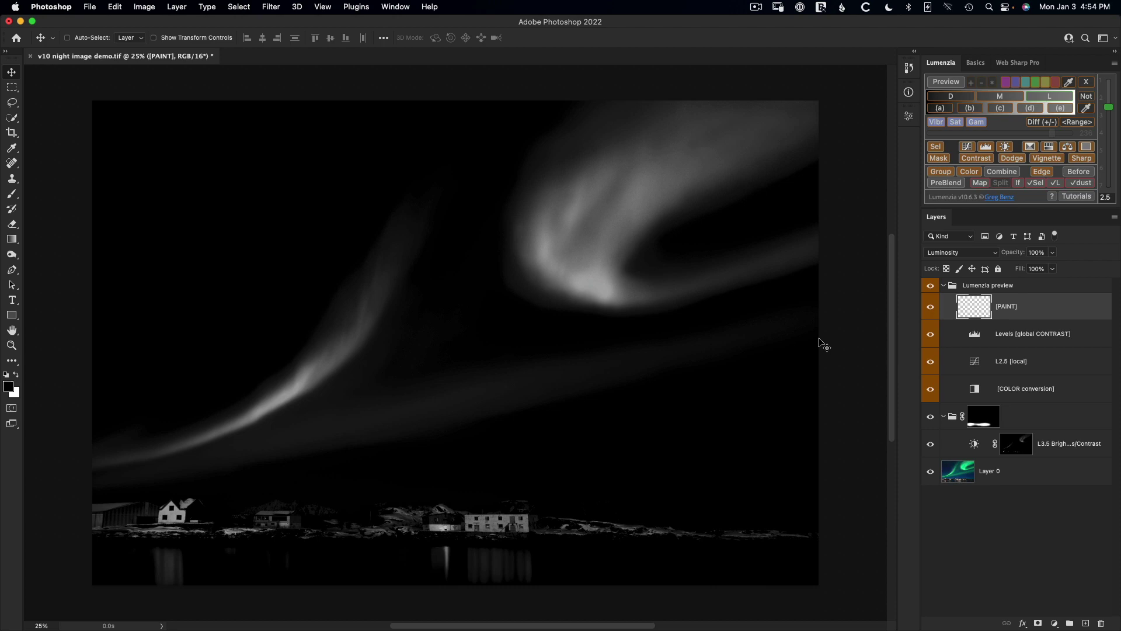
Paint the houses black in the preview and erase the overspill along the horizon.
key(b)
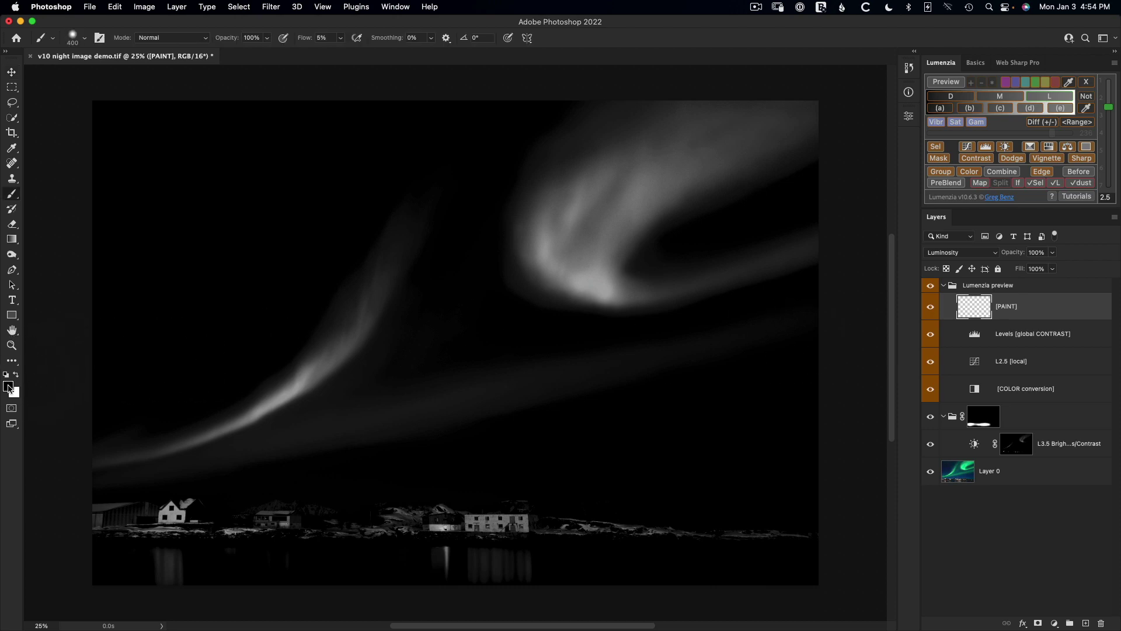
mouse_move(430, 513)
mouse_down()
mouse_move(517, 527)
mouse_move(491, 526)
mouse_move(581, 521)
mouse_move(425, 527)
mouse_move(568, 536)
mouse_move(661, 521)
mouse_move(603, 524)
mouse_move(802, 526)
mouse_move(846, 543)
mouse_move(302, 525)
mouse_move(481, 514)
mouse_move(532, 535)
mouse_move(516, 559)
mouse_move(477, 561)
mouse_move(659, 528)
mouse_move(453, 566)
mouse_up()
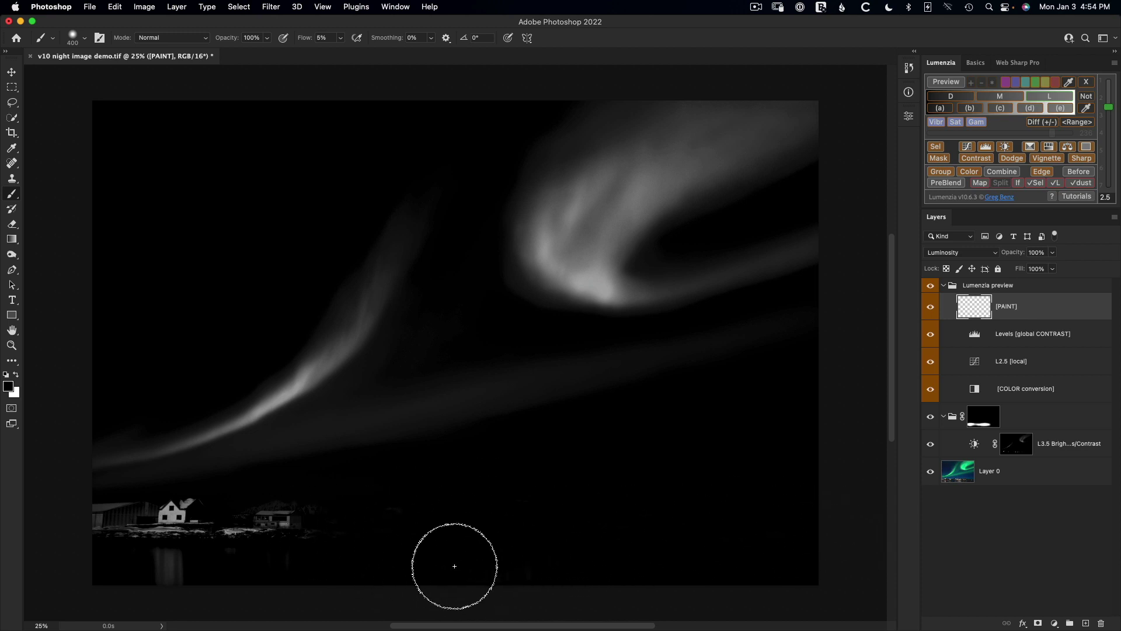
click(932, 309)
click(935, 310)
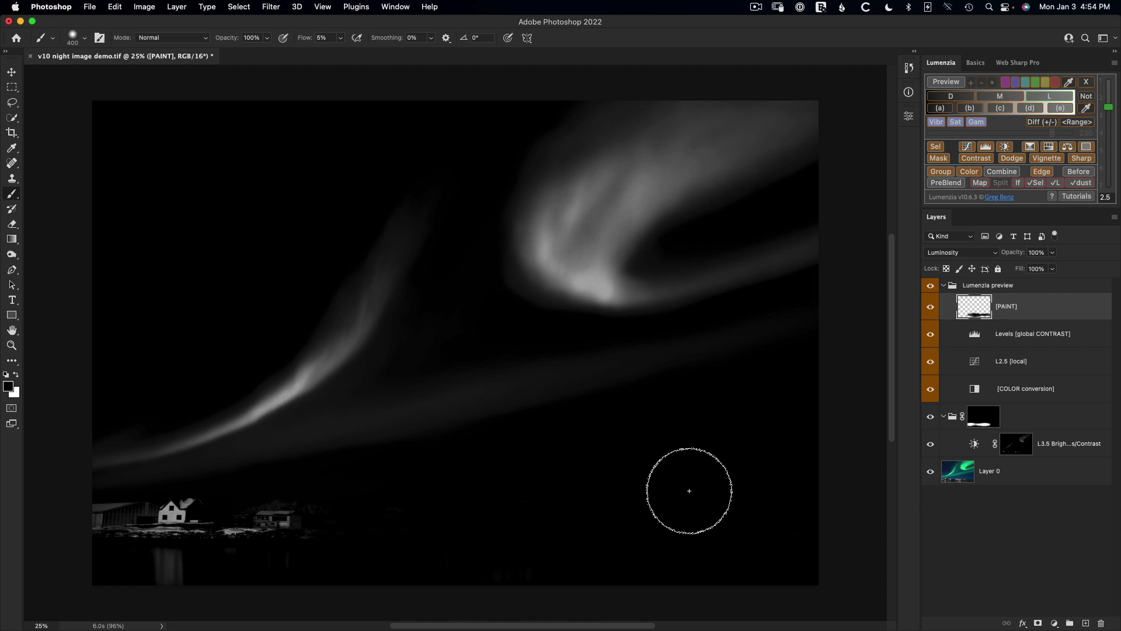
key(e)
mouse_move(491, 570)
mouse_down()
mouse_move(529, 552)
mouse_move(556, 562)
mouse_move(607, 546)
mouse_move(507, 544)
mouse_move(504, 535)
mouse_move(543, 531)
mouse_move(528, 543)
mouse_move(558, 523)
mouse_move(502, 530)
mouse_move(521, 522)
mouse_move(497, 545)
mouse_move(695, 528)
mouse_move(505, 532)
mouse_move(505, 523)
mouse_move(600, 511)
mouse_move(368, 542)
mouse_move(611, 543)
mouse_move(604, 563)
mouse_move(382, 547)
mouse_up()
click(542, 532)
Darken the white house, left shore and lower shore lights using brush sizes 200 to 400.
key(b)
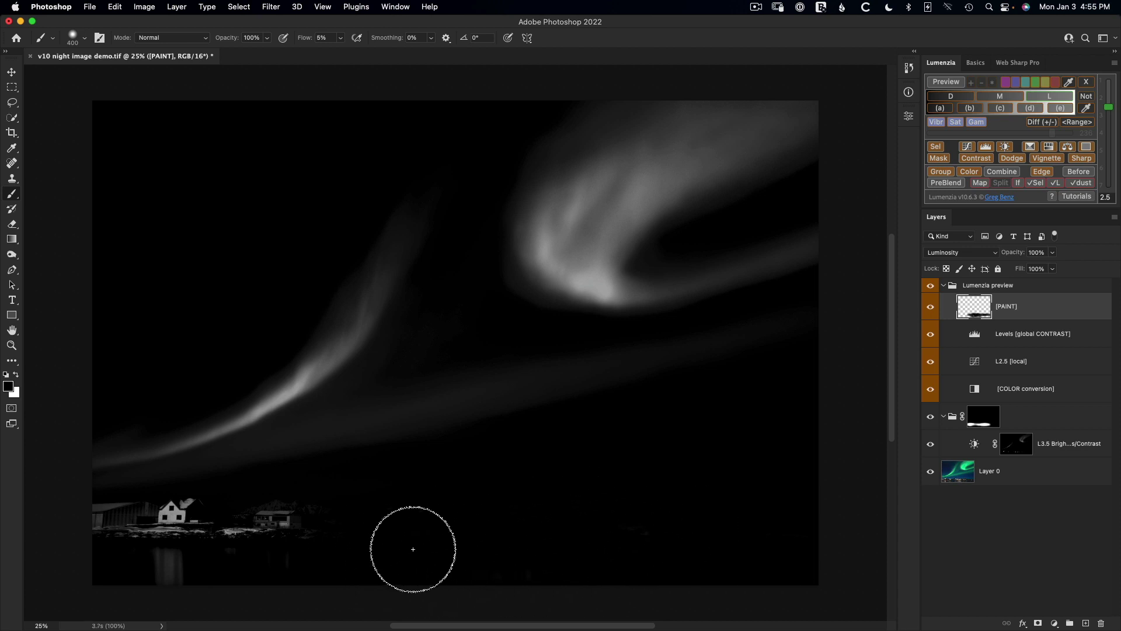
key(bracketleft)
key(bracketleft)
key(bracketleft)
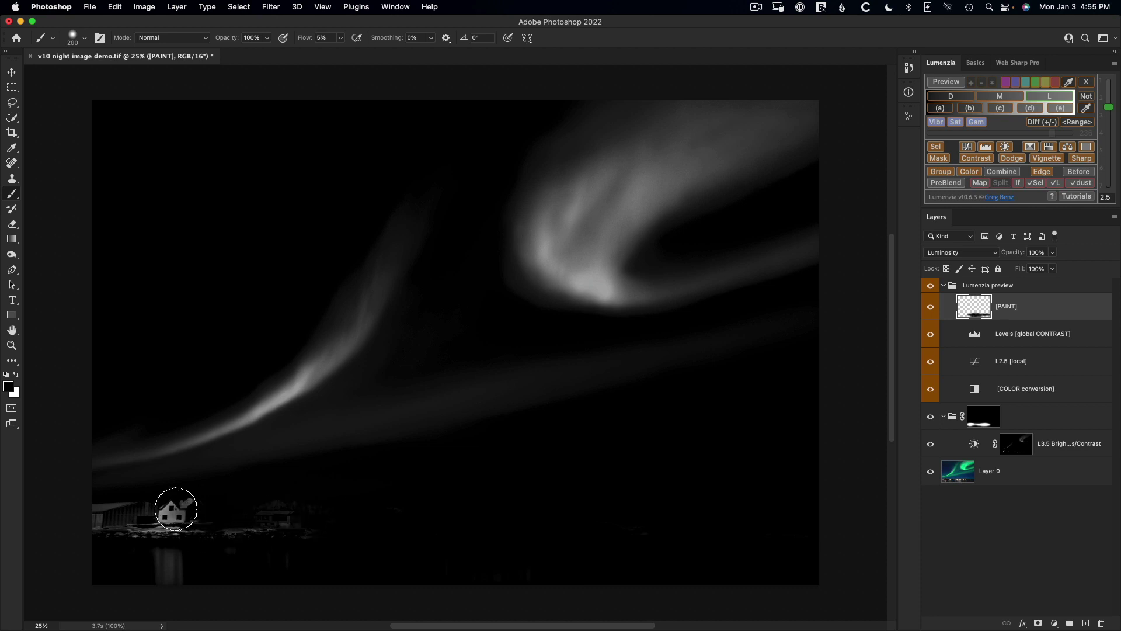
mouse_move(190, 503)
mouse_down()
mouse_move(118, 518)
mouse_move(243, 536)
mouse_move(130, 578)
mouse_move(193, 573)
mouse_move(147, 566)
mouse_up()
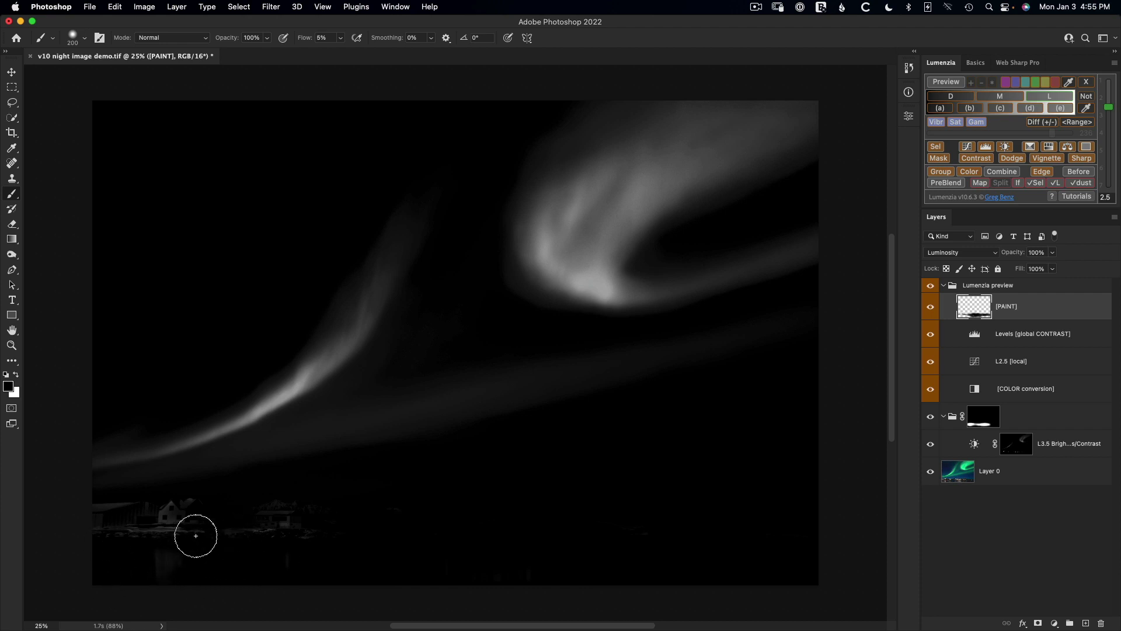
mouse_move(165, 528)
mouse_down()
mouse_move(211, 520)
mouse_move(165, 520)
mouse_up()
key(bracketright)
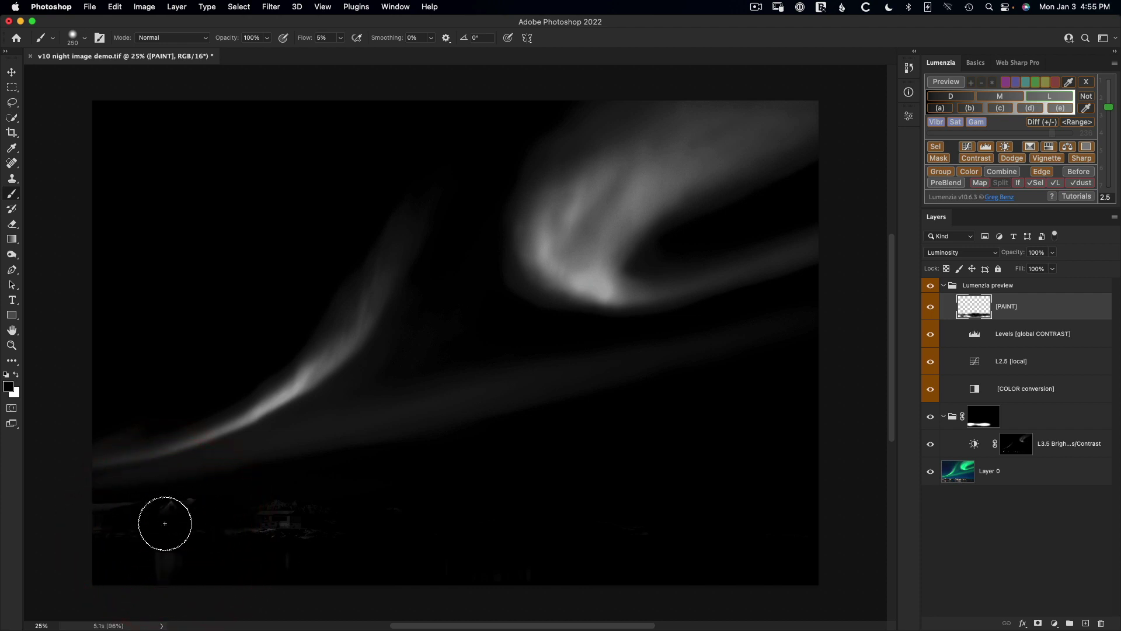
mouse_move(93, 518)
mouse_down()
mouse_move(152, 544)
mouse_move(357, 538)
mouse_move(290, 536)
mouse_move(302, 516)
mouse_move(302, 527)
mouse_move(333, 531)
mouse_up()
key(bracketright)
key(bracketright)
key(bracketright)
key(bracketright)
mouse_move(245, 525)
mouse_down()
mouse_move(313, 576)
mouse_move(150, 571)
mouse_move(308, 531)
mouse_move(280, 516)
mouse_move(113, 531)
mouse_move(88, 518)
mouse_move(244, 516)
mouse_up()
key(bracketleft)
key(bracketleft)
key(bracketleft)
key(bracketleft)
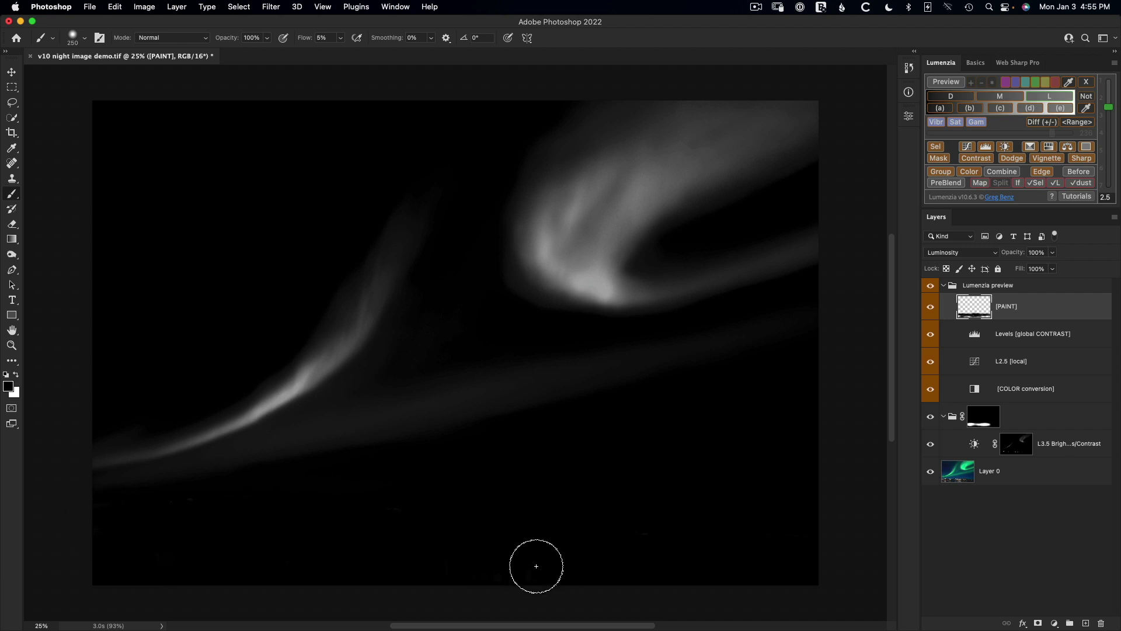
click(711, 532)
Create the L2.5 Brightness/Contrast layer, raise its brightness, and compare it on and off.
click(1005, 148)
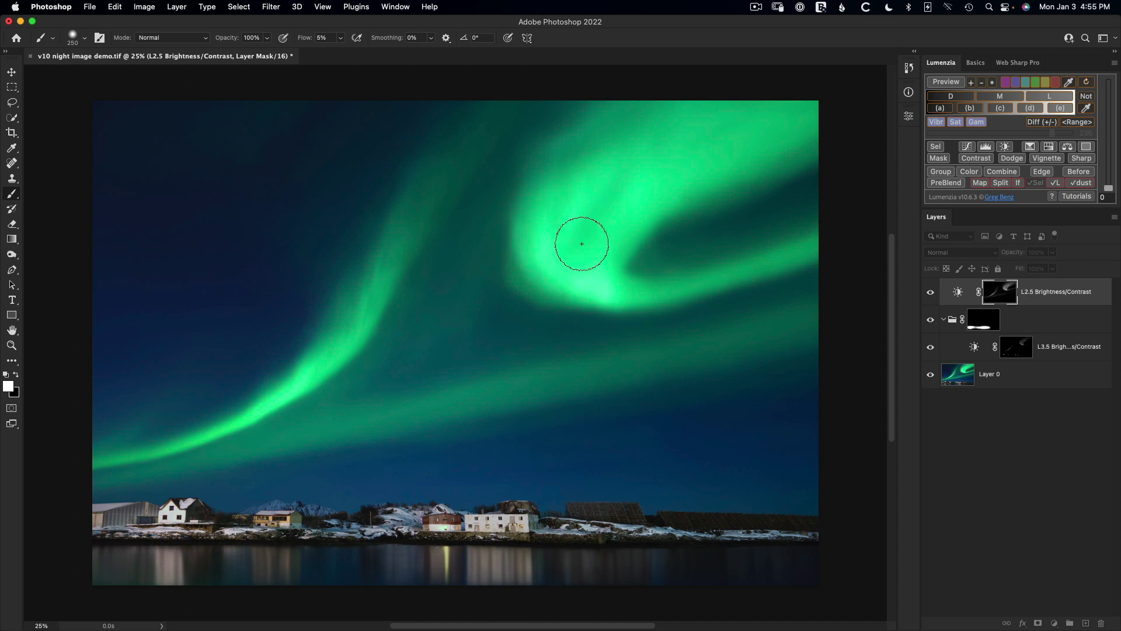
double_click(959, 292)
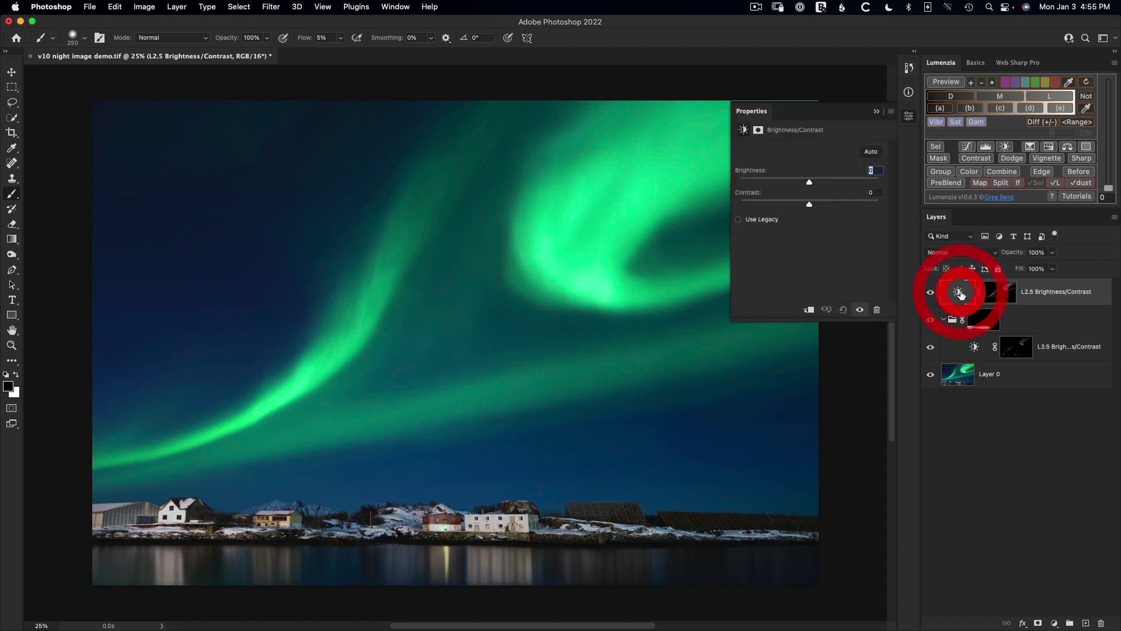
drag(814, 185, 842, 186)
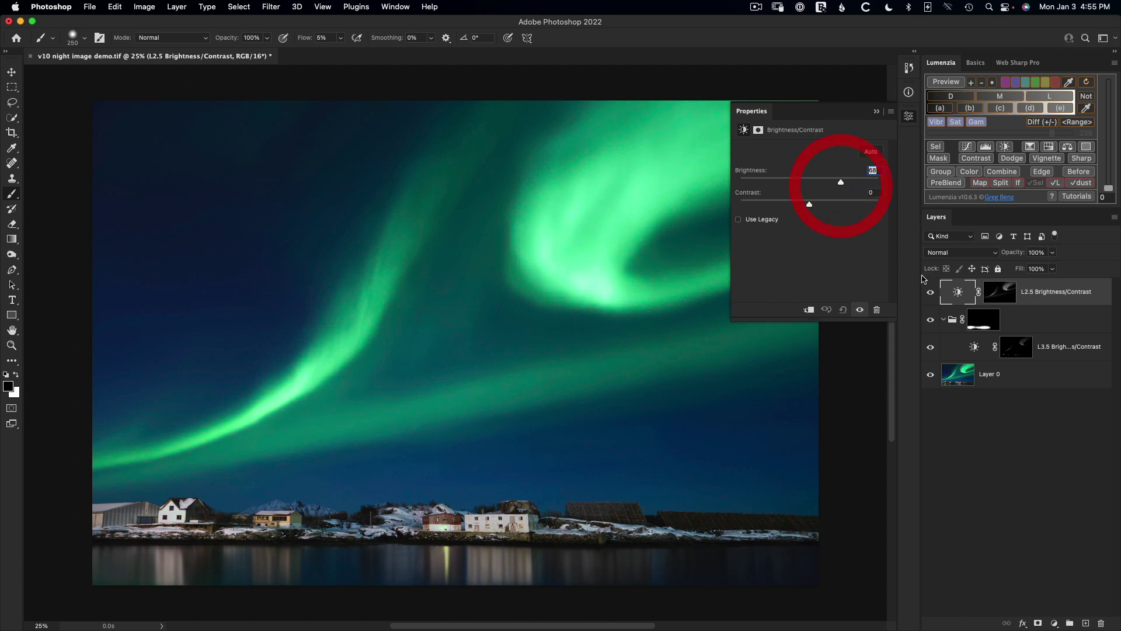
click(931, 292)
click(931, 293)
click(931, 294)
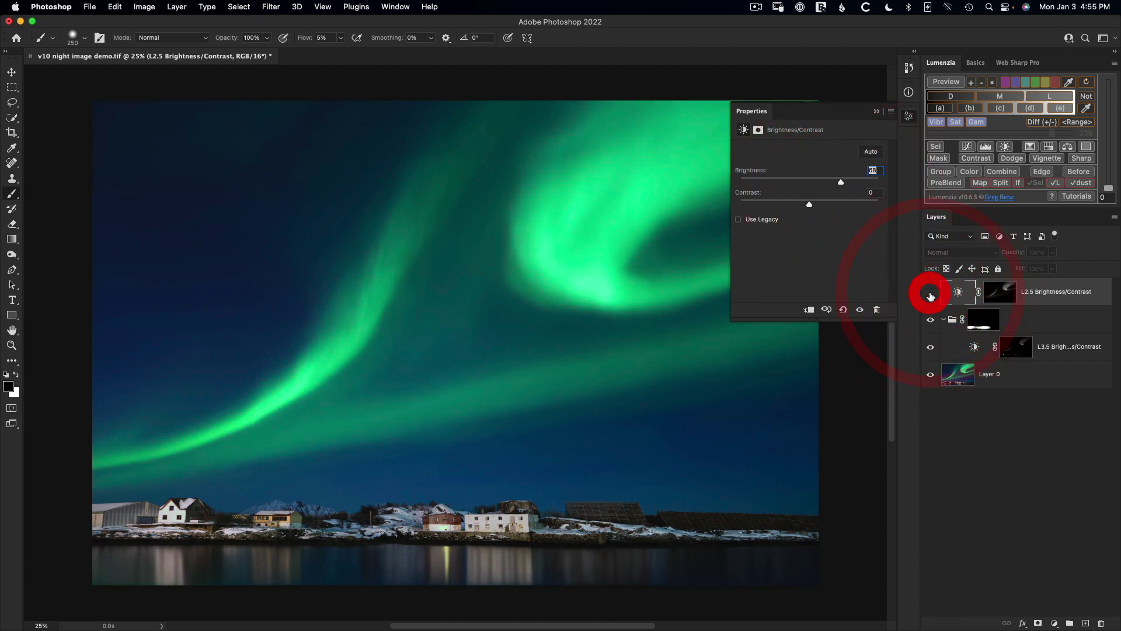
click(931, 294)
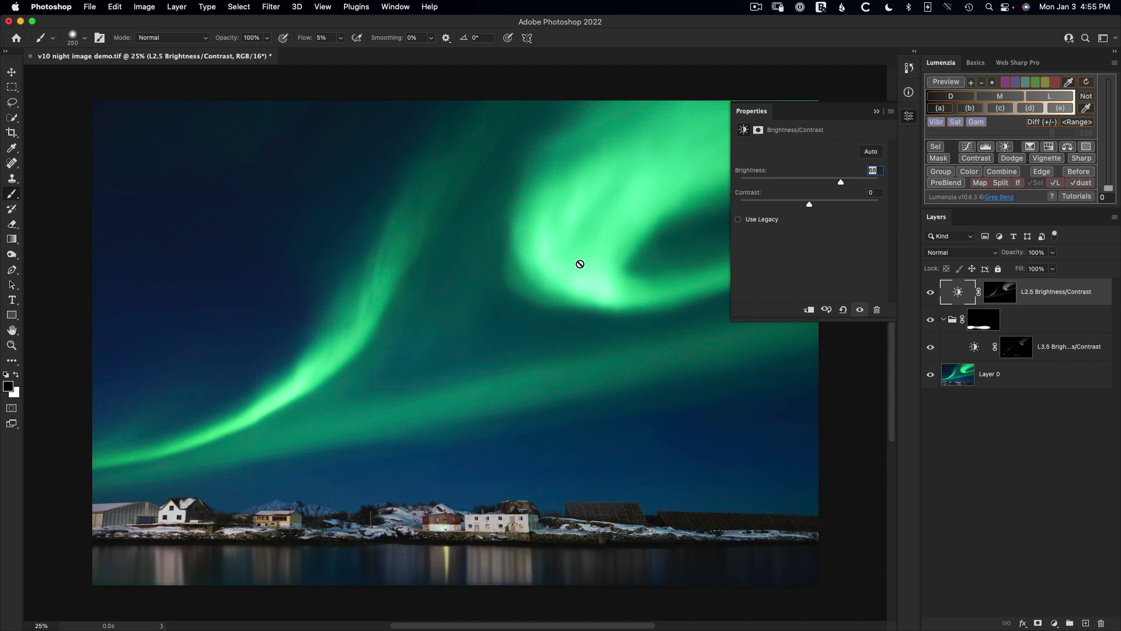
Collapse Properties and the masked group, then compare the original photo with all layers on.
click(904, 120)
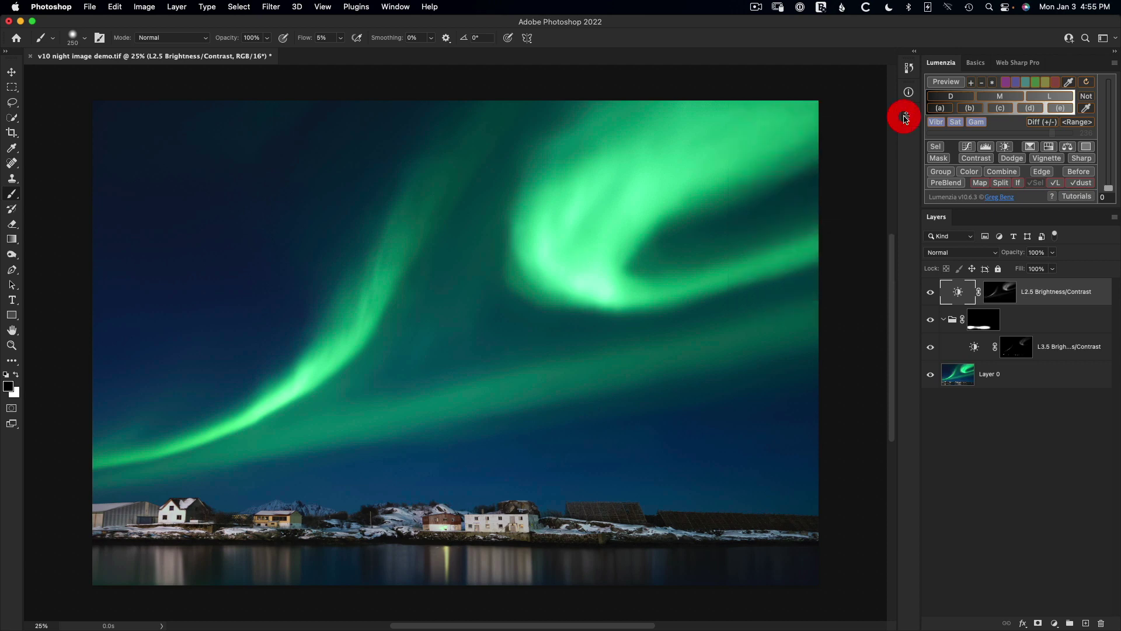
click(943, 320)
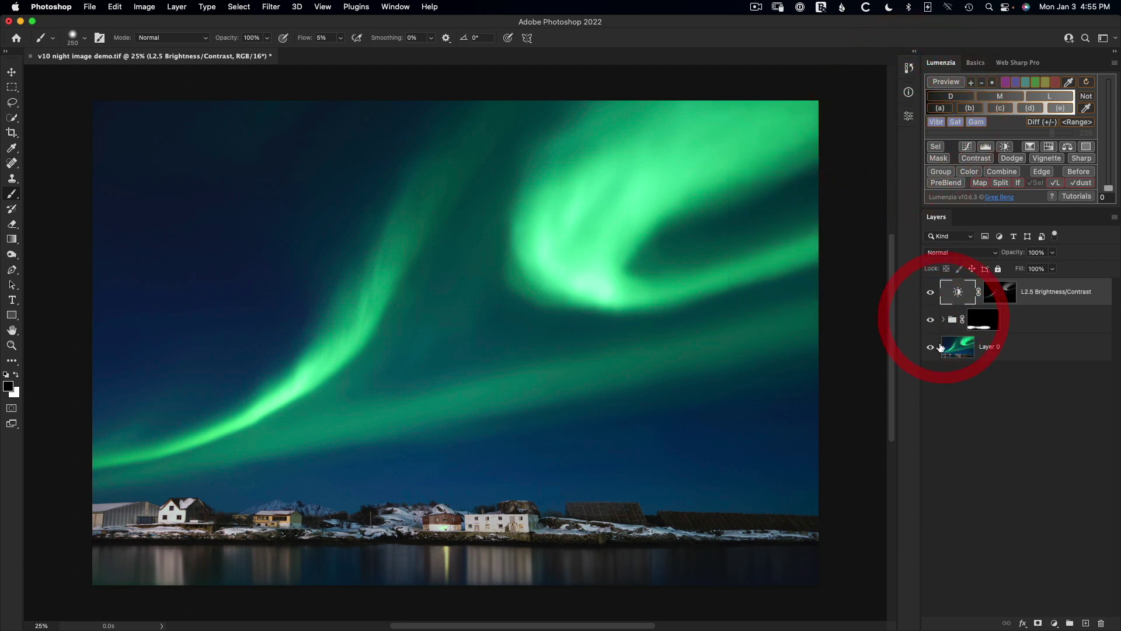
alt+click(931, 347)
alt+click(931, 347)
alt+click(931, 347)
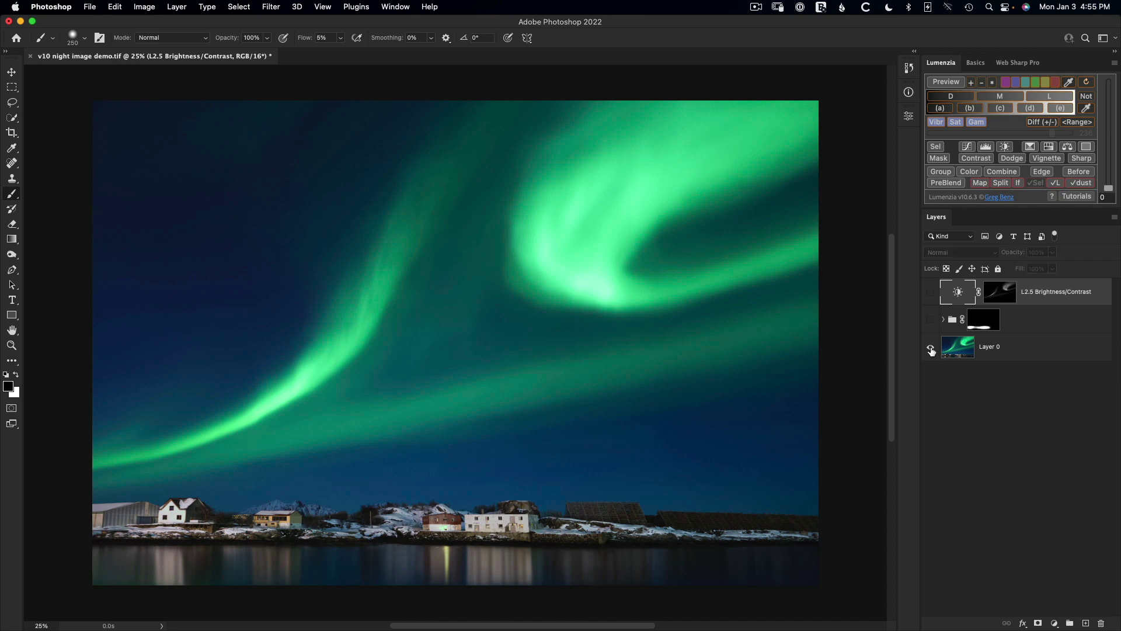
alt+click(931, 347)
Open Lumenzia's Create special layers / channels / selection dialog and move it off the image centre.
click(1115, 63)
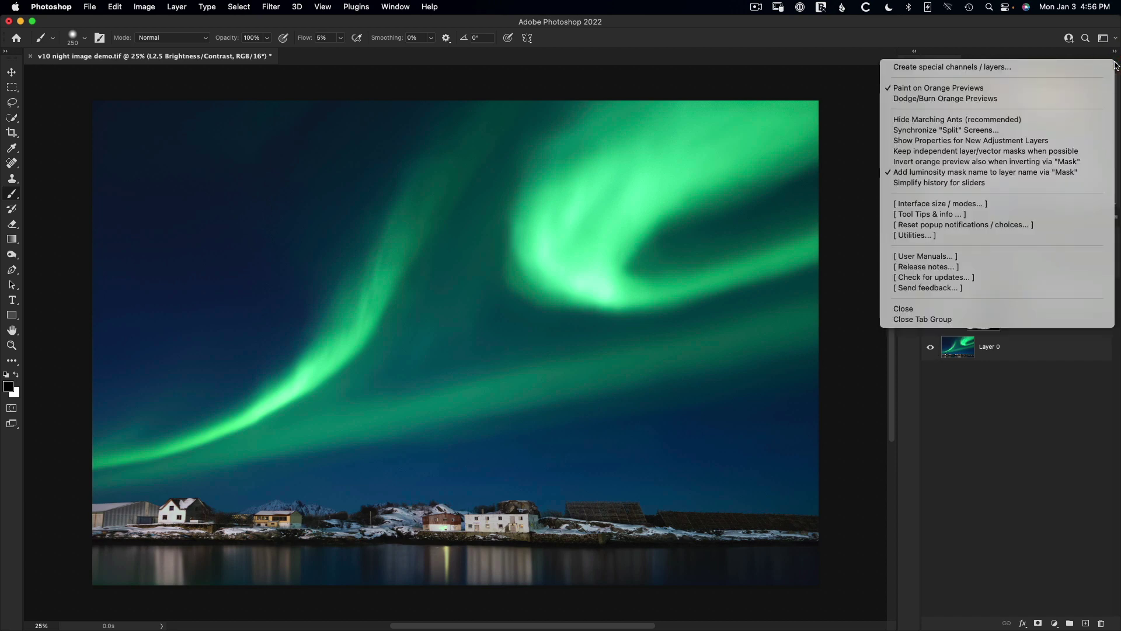
click(972, 67)
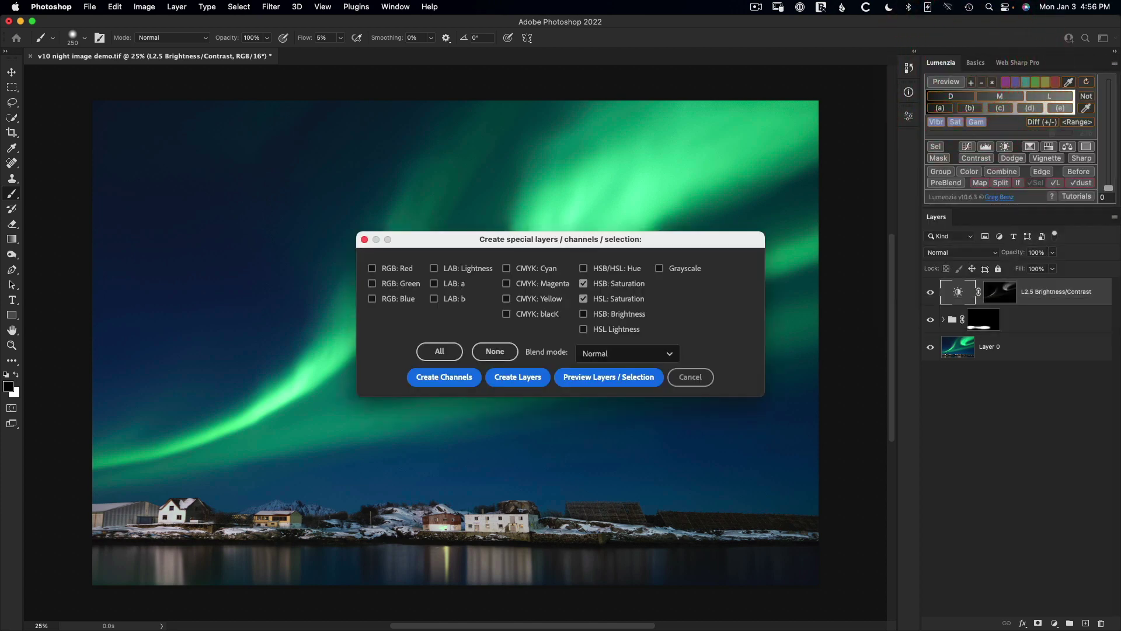
drag(680, 241, 892, 384)
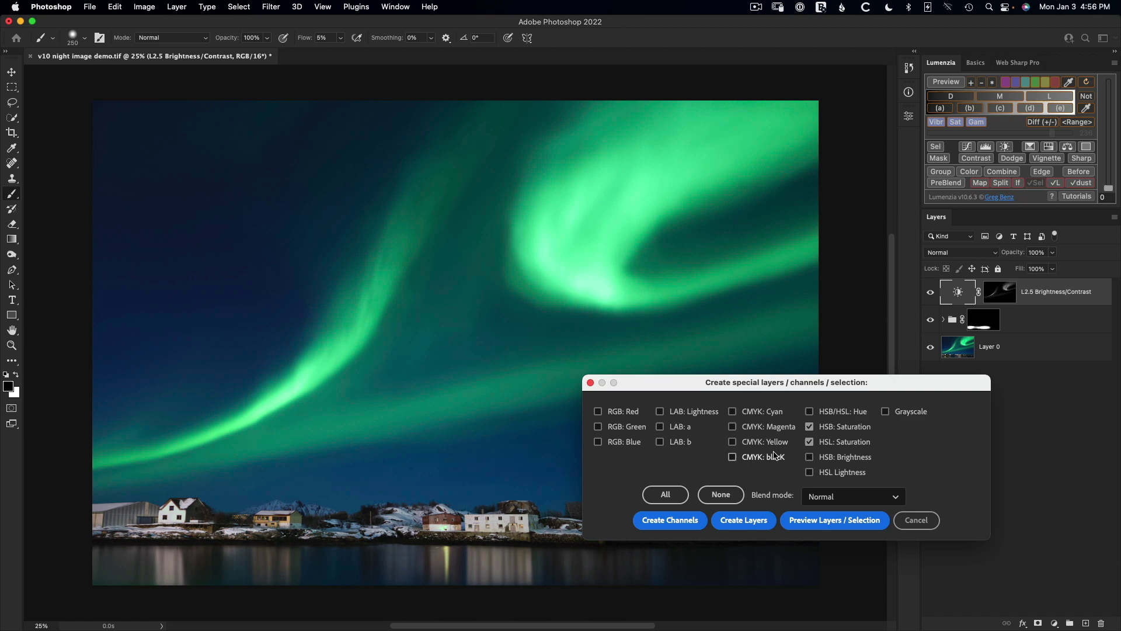
Tick and then untick CMYK Magenta and LAB Lightness, leaving only HSB and HSL Saturation selected.
click(753, 431)
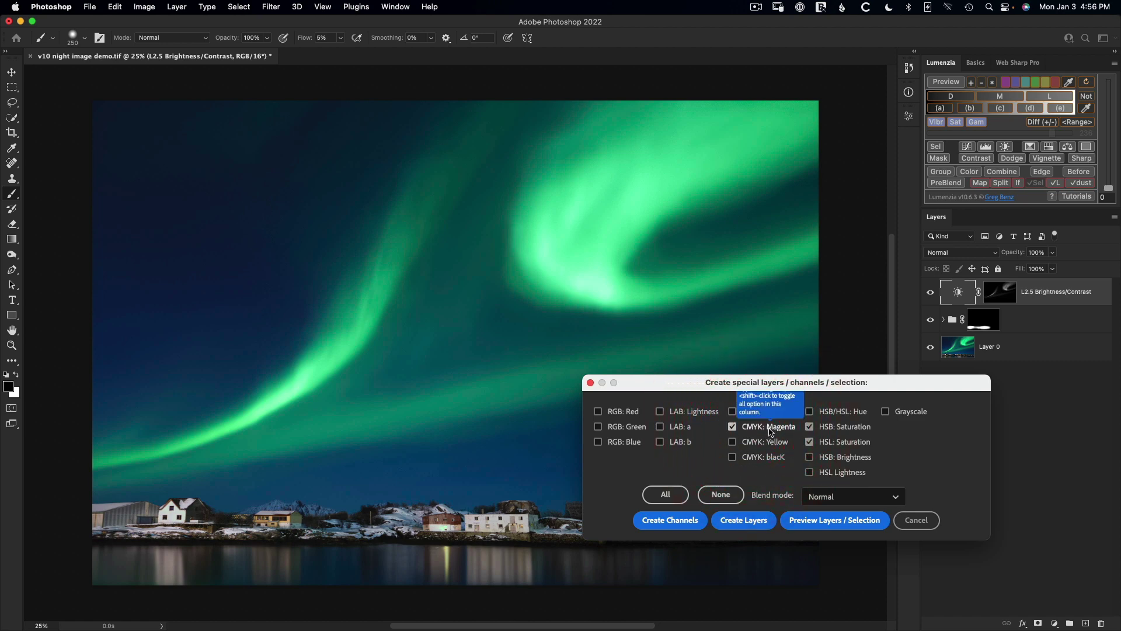
click(692, 414)
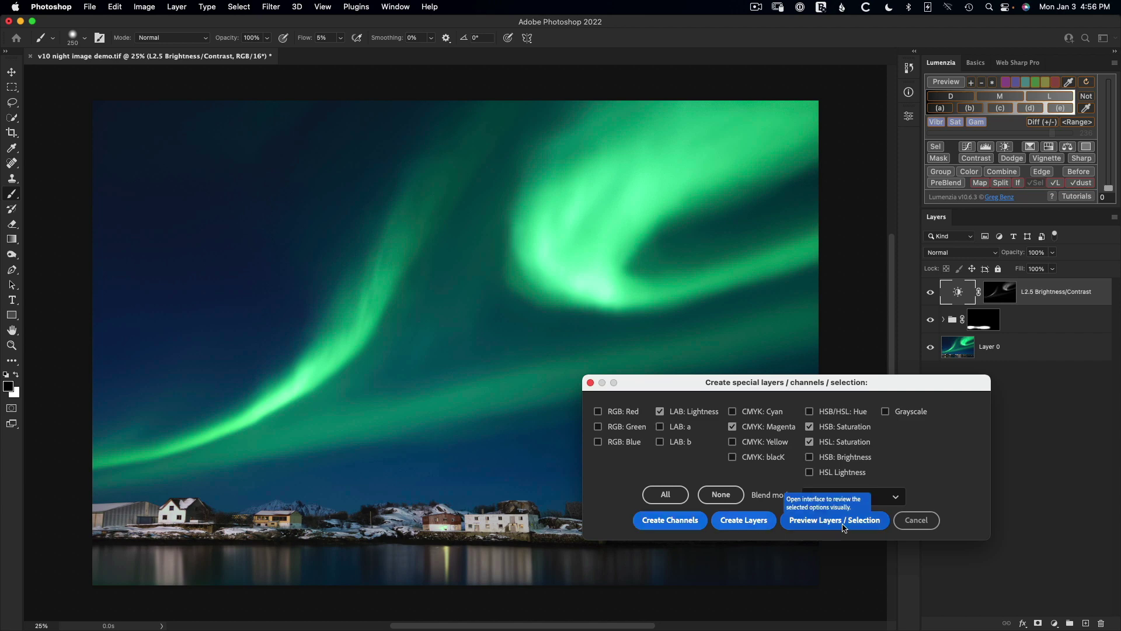
click(733, 427)
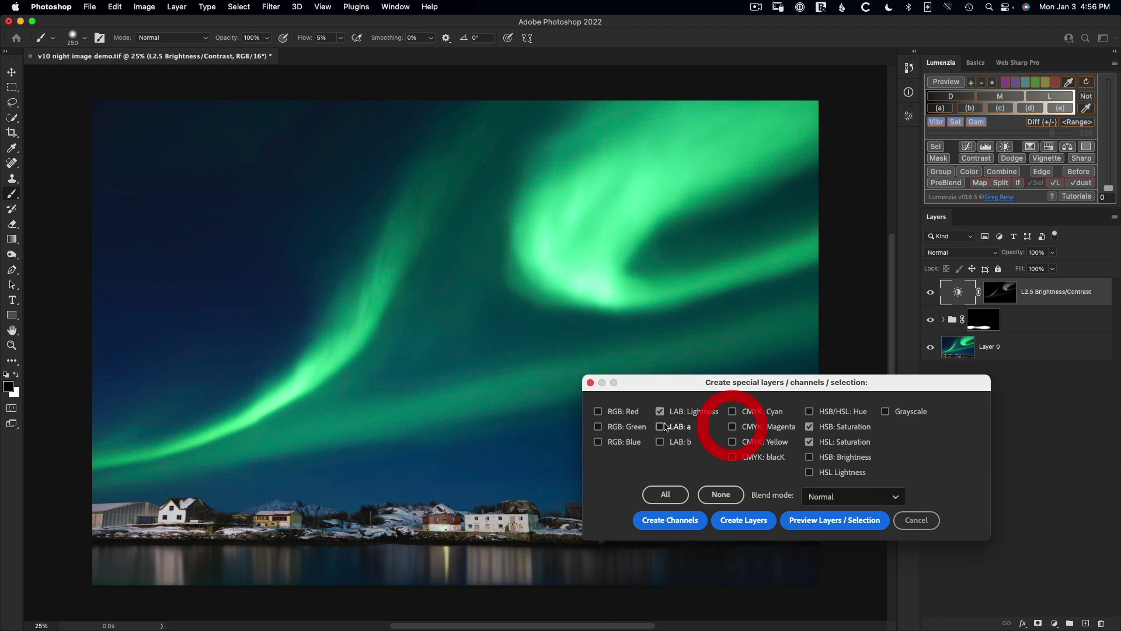
click(660, 412)
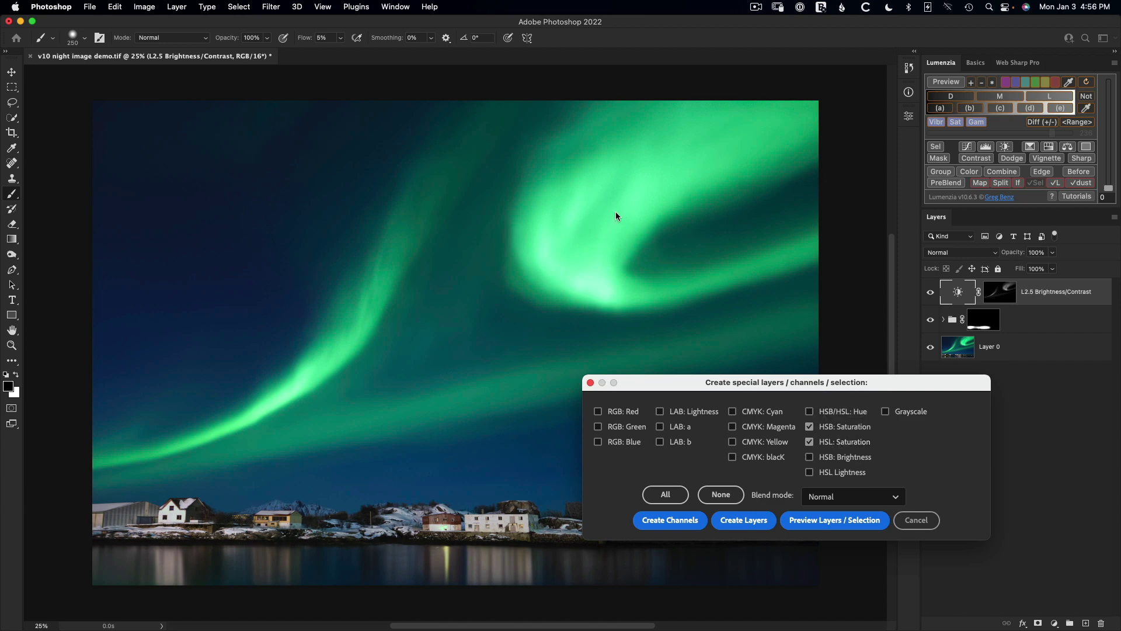
Preview the saturation layers, switch to HSL Saturation, and step the blend mode to Soft Light.
click(824, 520)
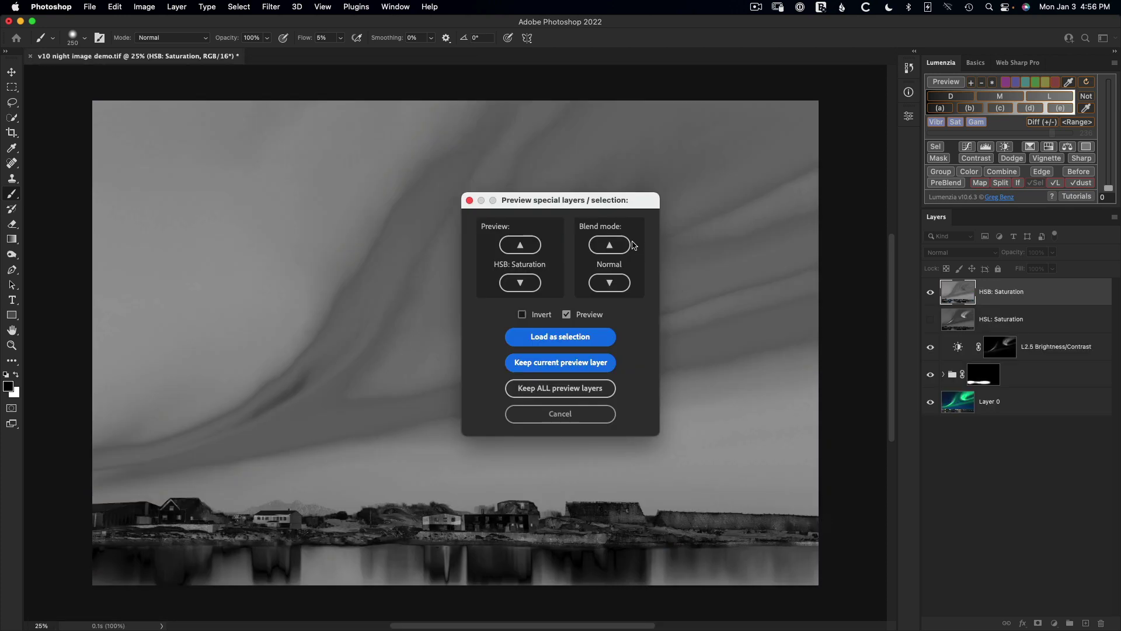
drag(580, 207, 822, 342)
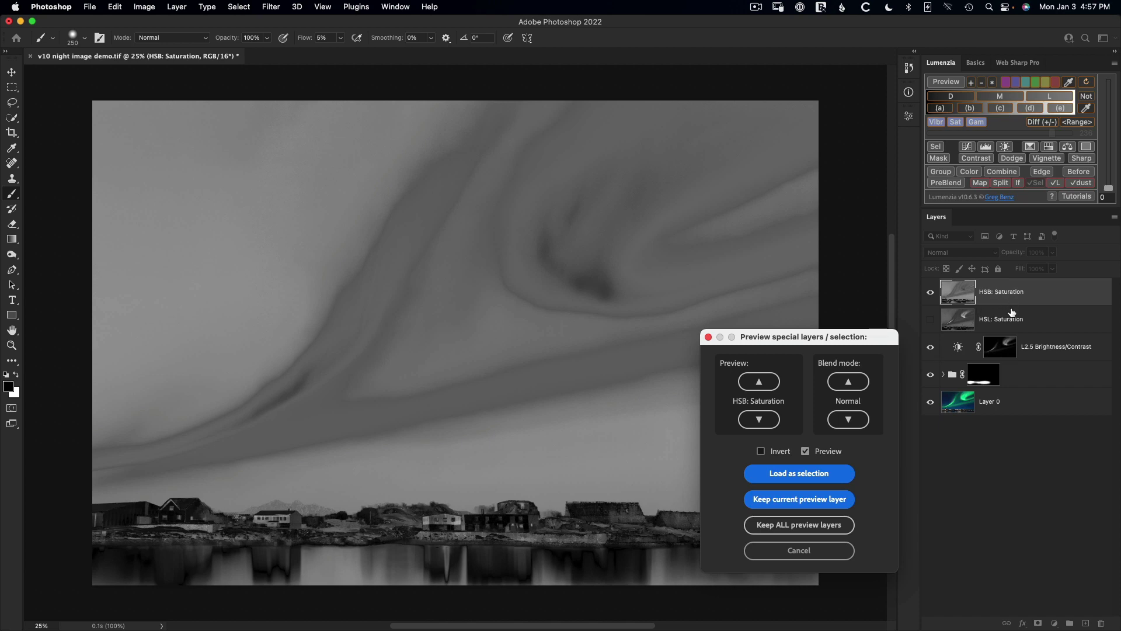
click(759, 420)
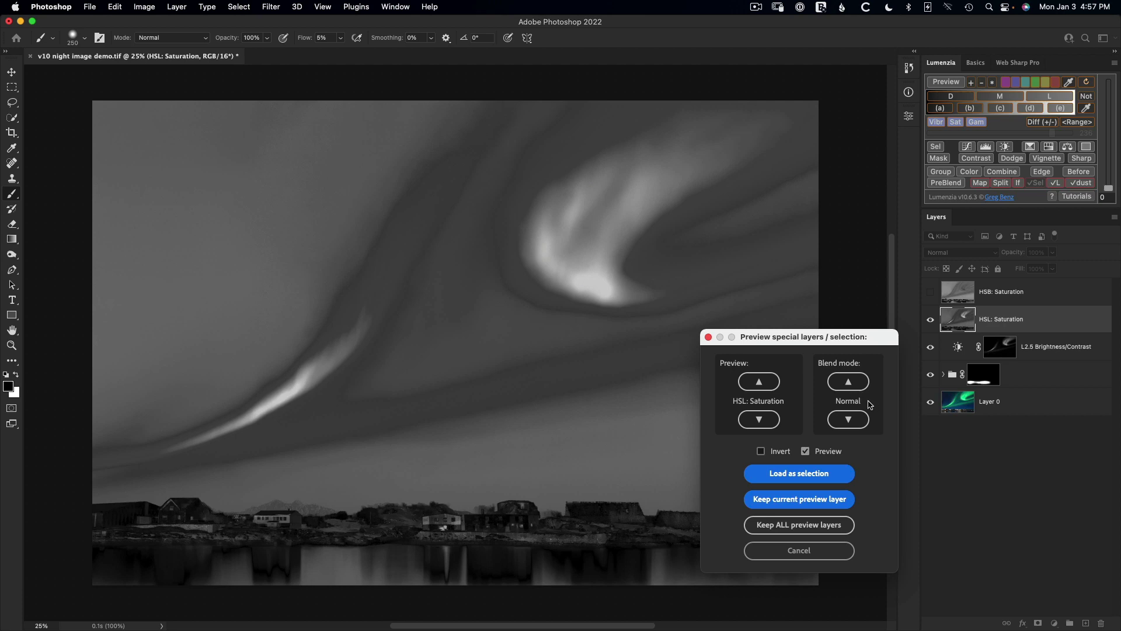
click(849, 383)
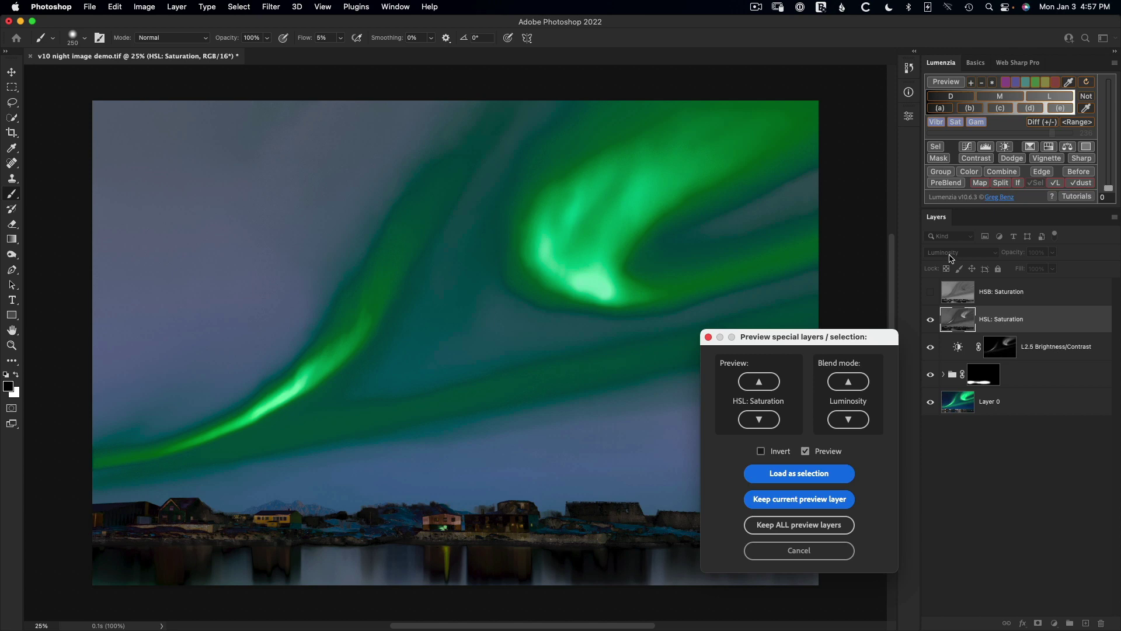
click(850, 382)
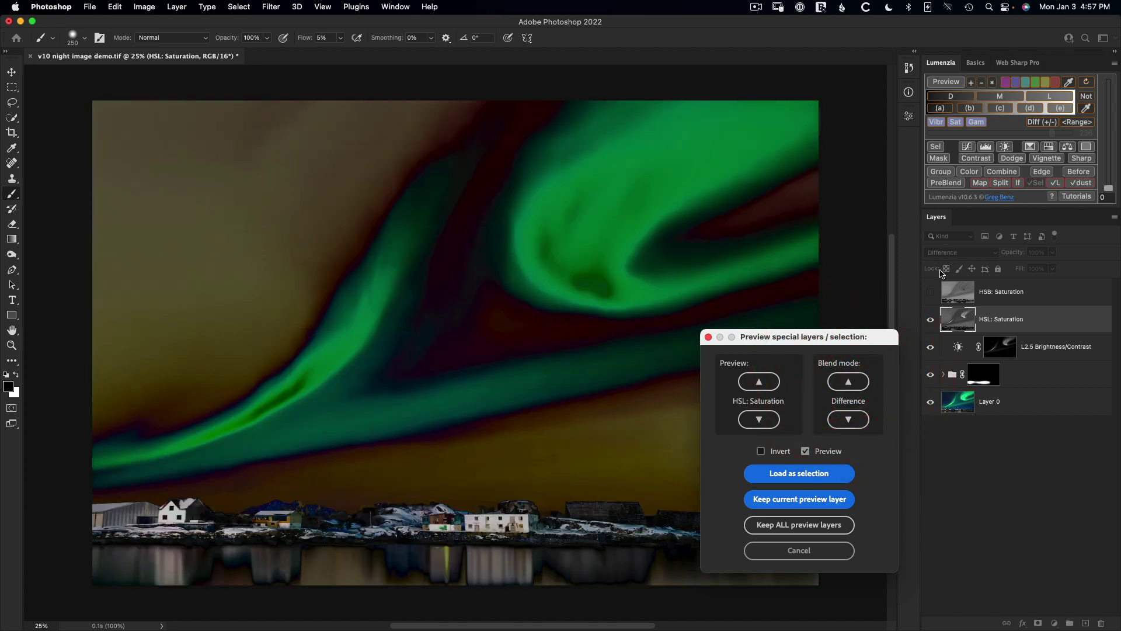
click(851, 382)
click(851, 382)
click(851, 382)
click(850, 382)
click(851, 382)
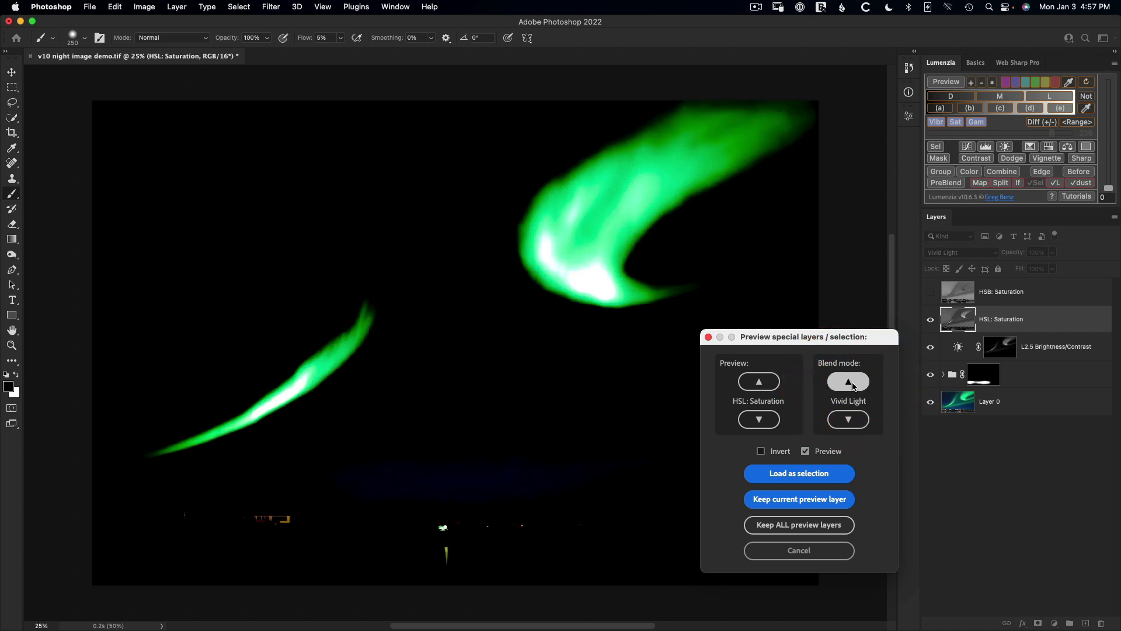
click(851, 382)
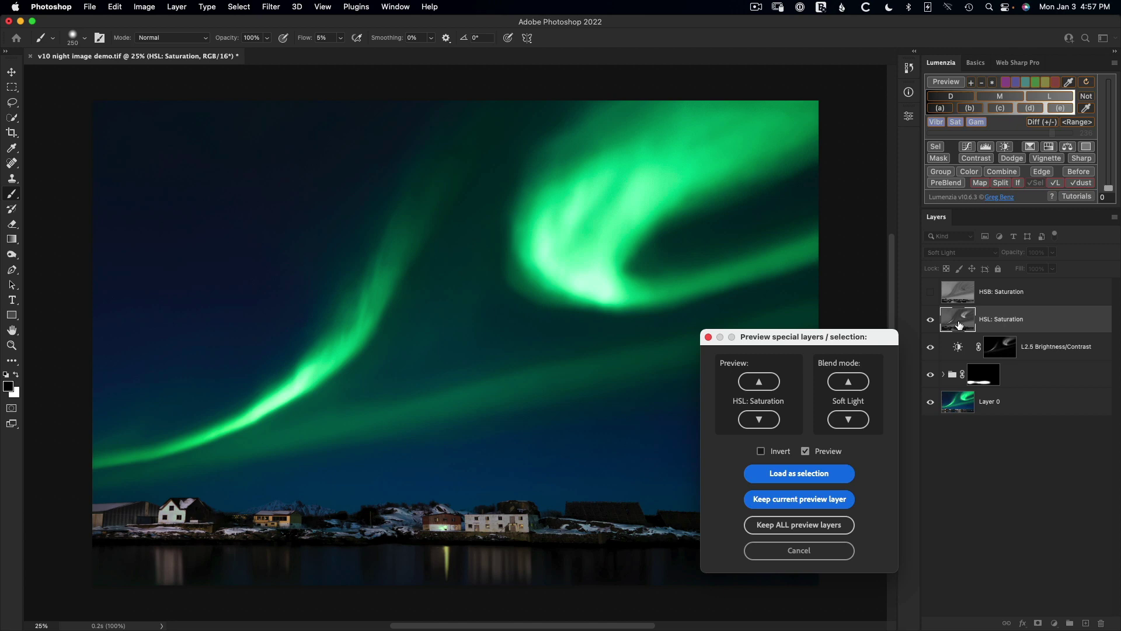
Compare the preview on and off and against HSB, then keep the Soft Light HSL Saturation layer.
click(806, 452)
click(806, 452)
click(806, 452)
click(806, 452)
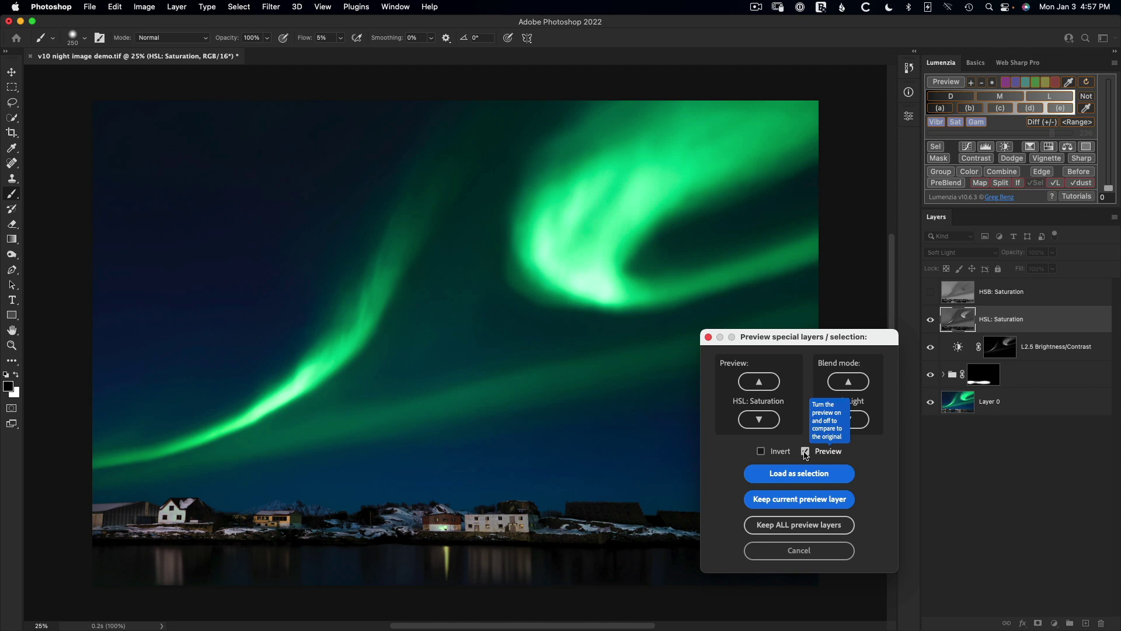
click(806, 452)
click(806, 452)
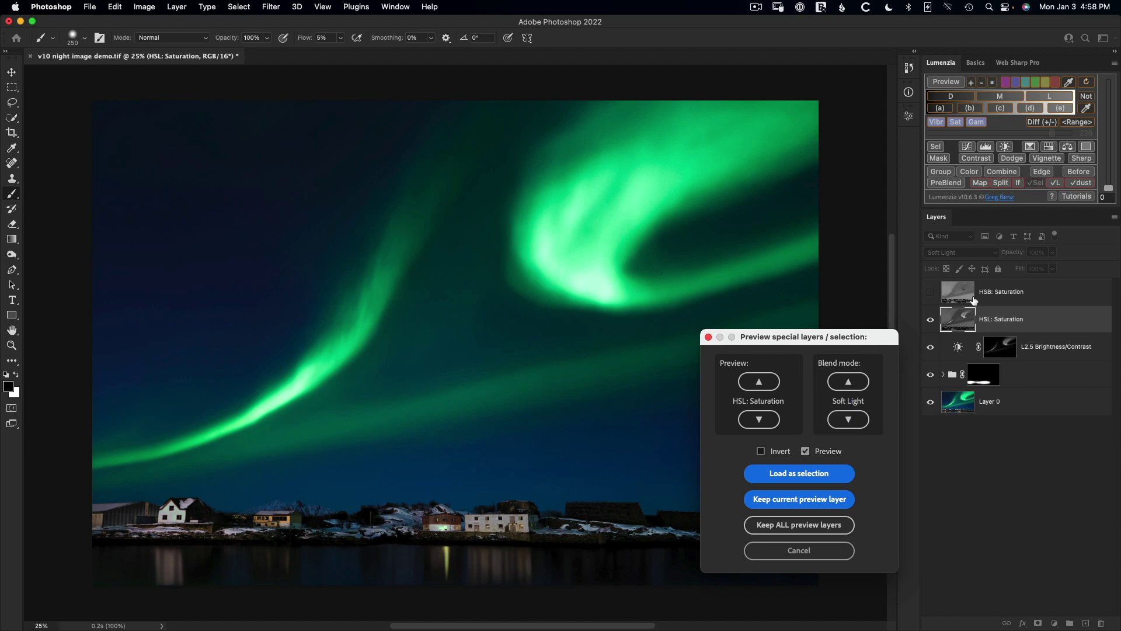
click(762, 387)
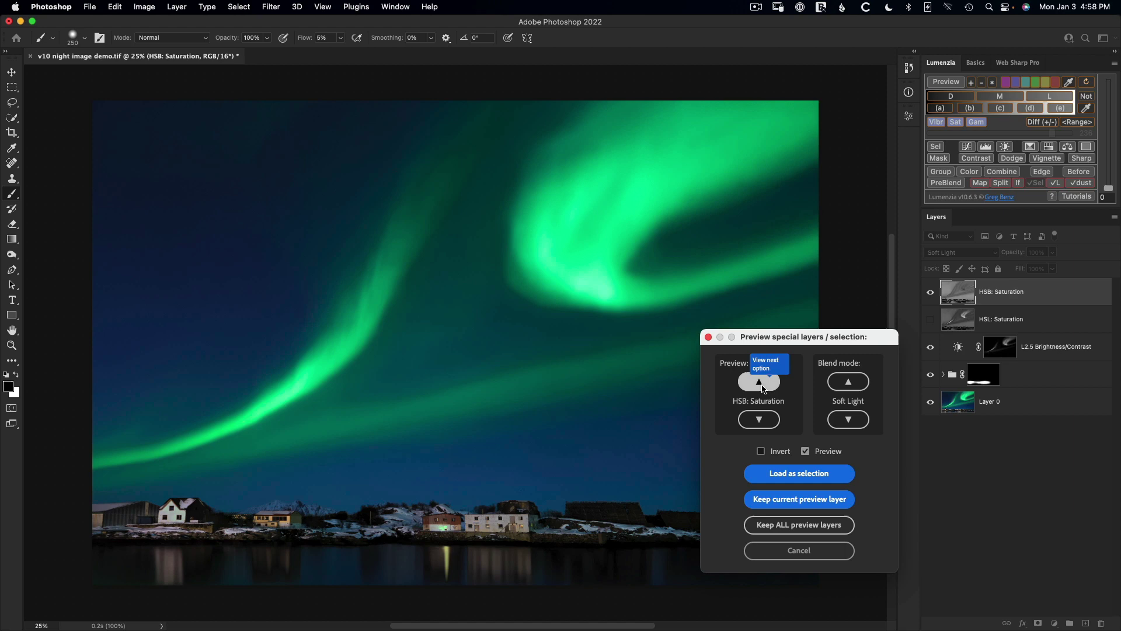
click(761, 386)
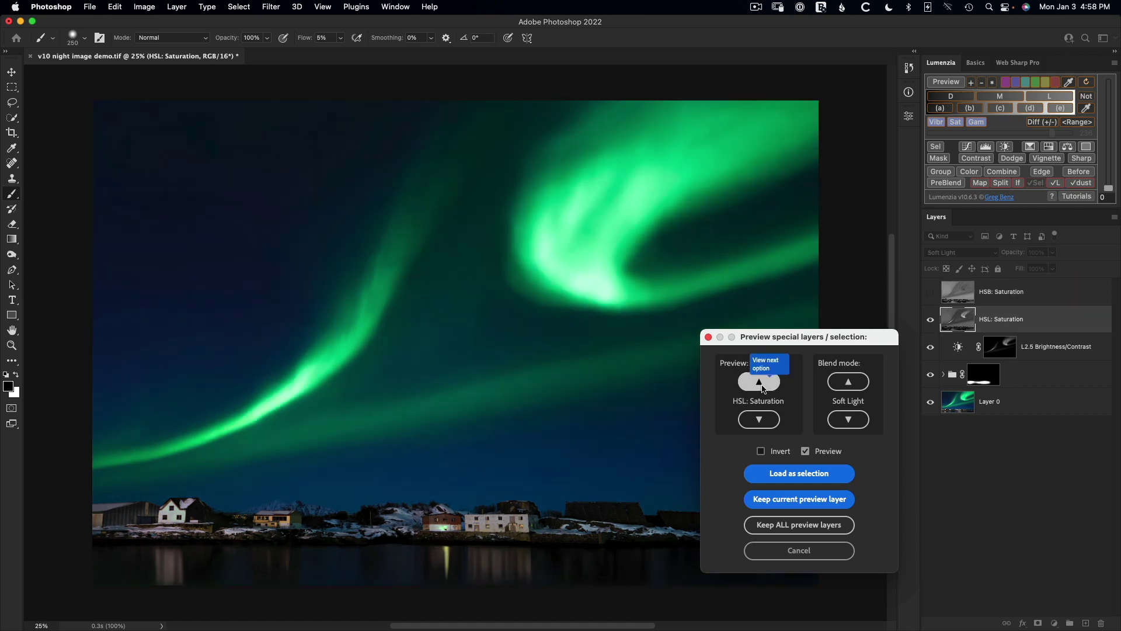
click(762, 386)
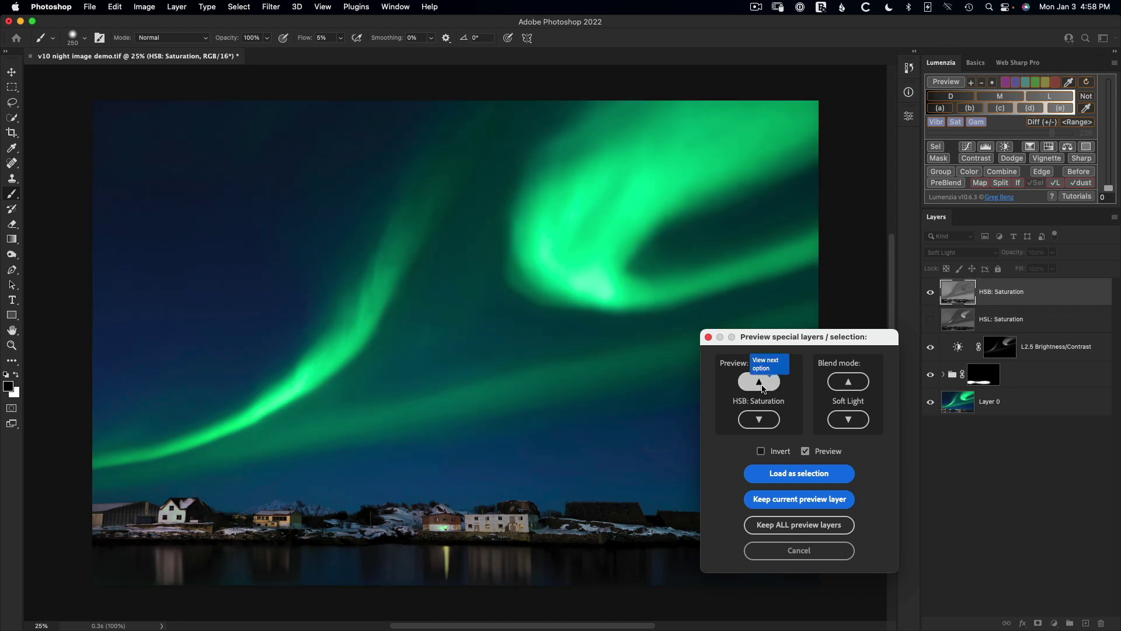
click(759, 382)
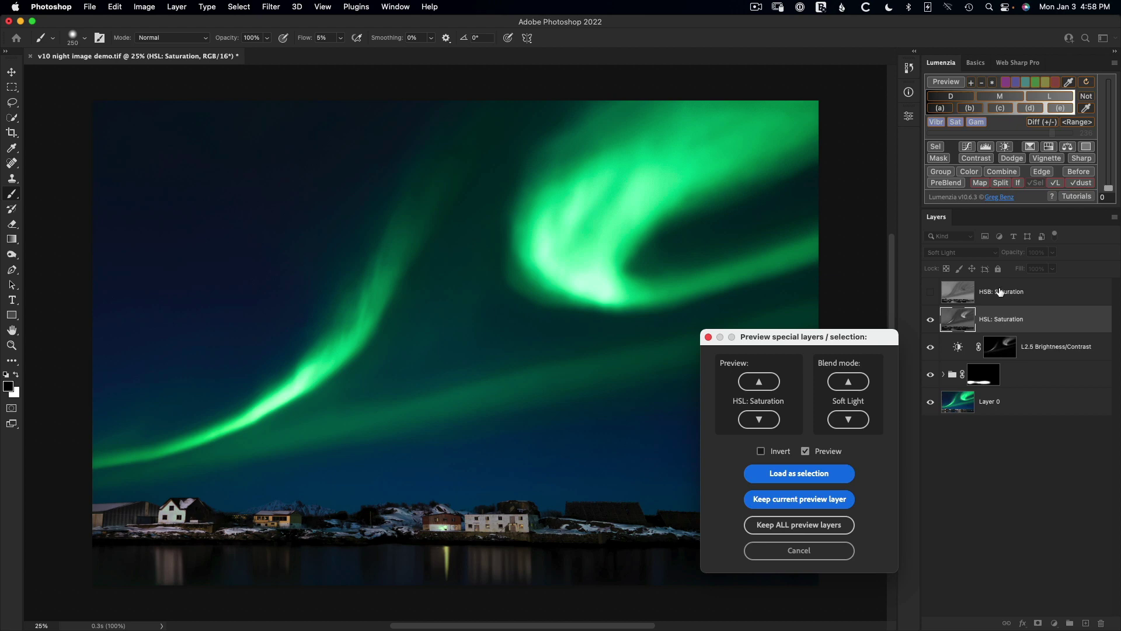
click(825, 500)
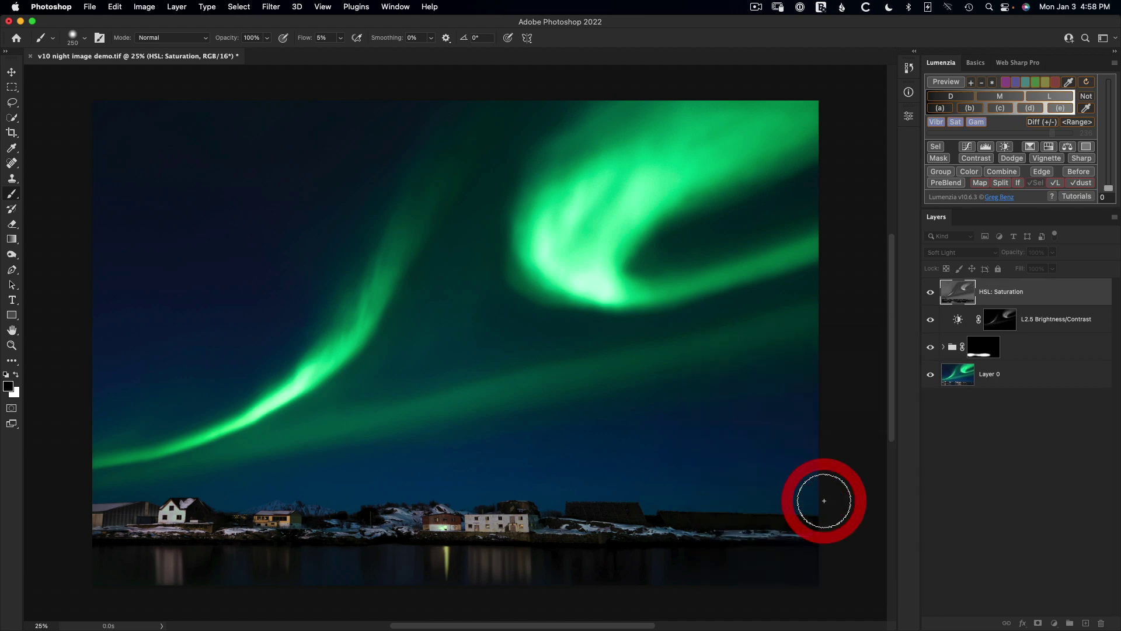
Compare the HSL: Saturation layer on and off, then lower its opacity to 47%.
click(931, 293)
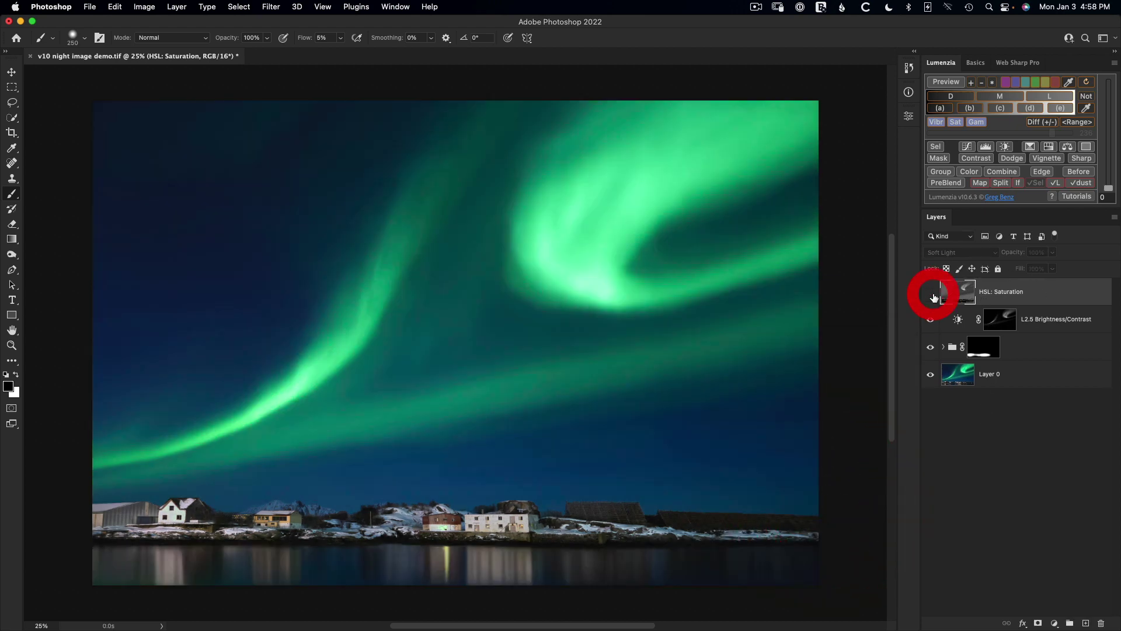
click(932, 293)
click(931, 293)
click(932, 293)
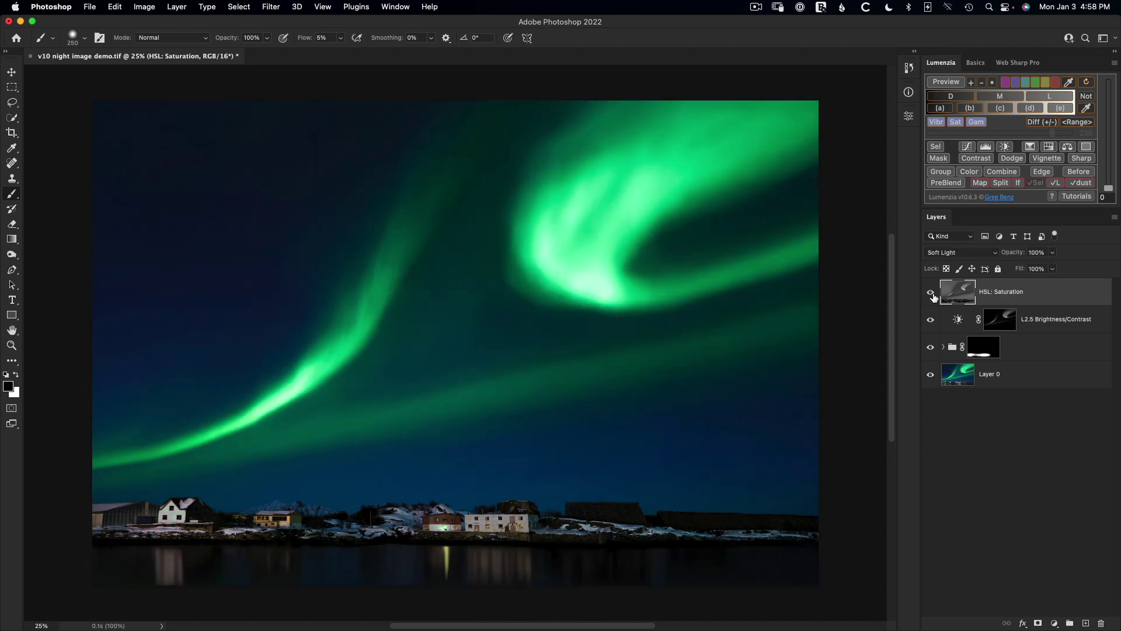
drag(1012, 253, 990, 252)
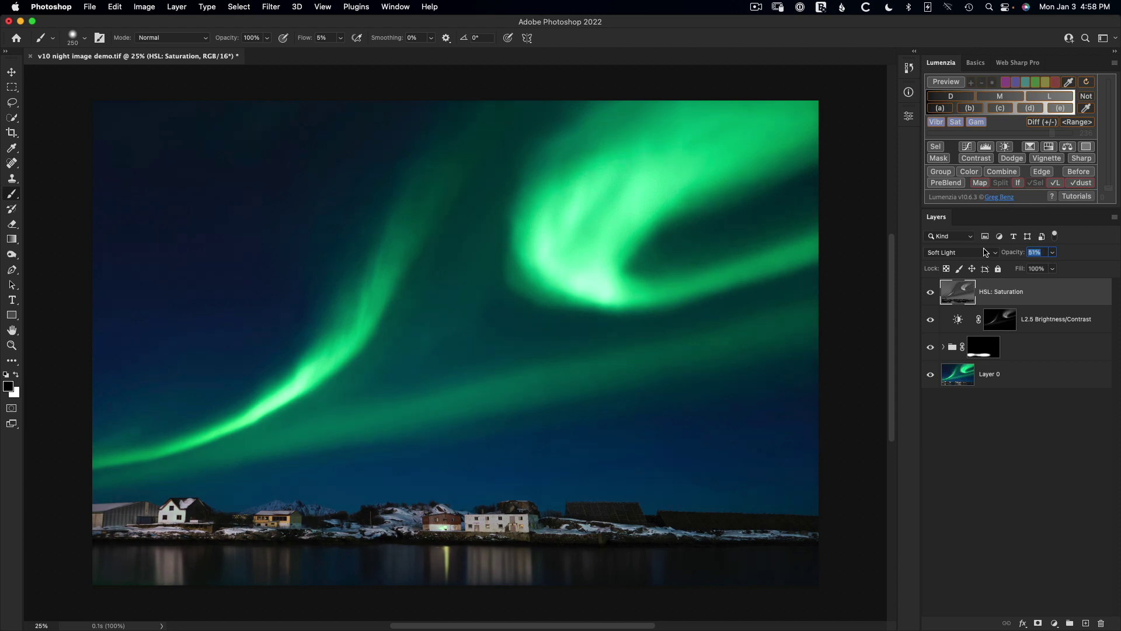
click(985, 252)
drag(1035, 252, 984, 255)
Confirm the layer's blend mode stays Soft Light and toggle its visibility to compare.
click(992, 253)
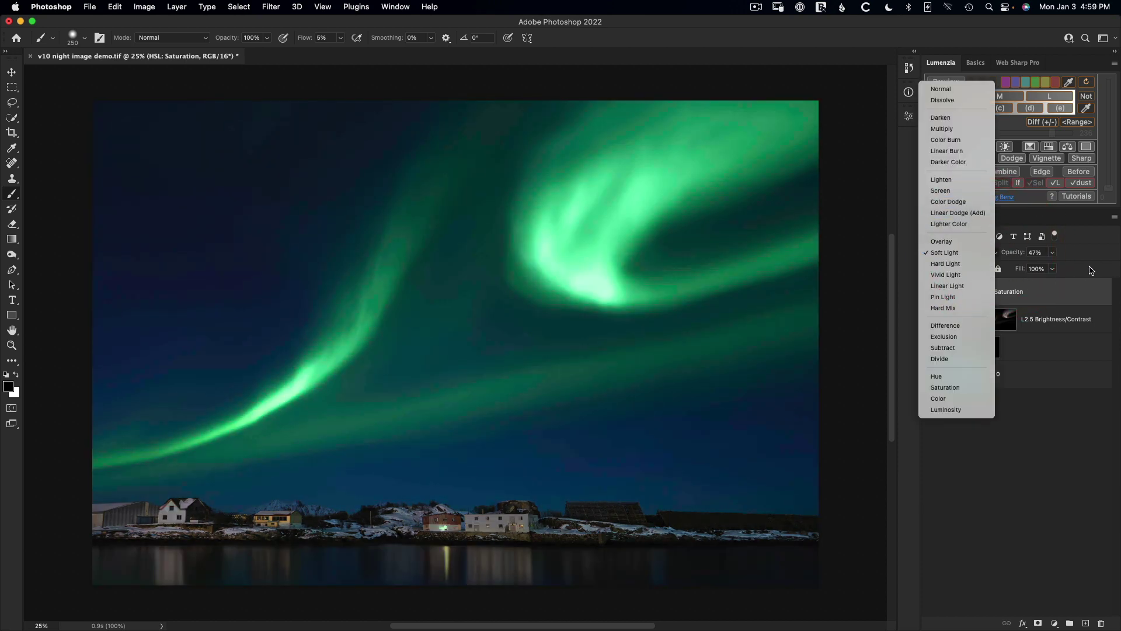
click(1090, 268)
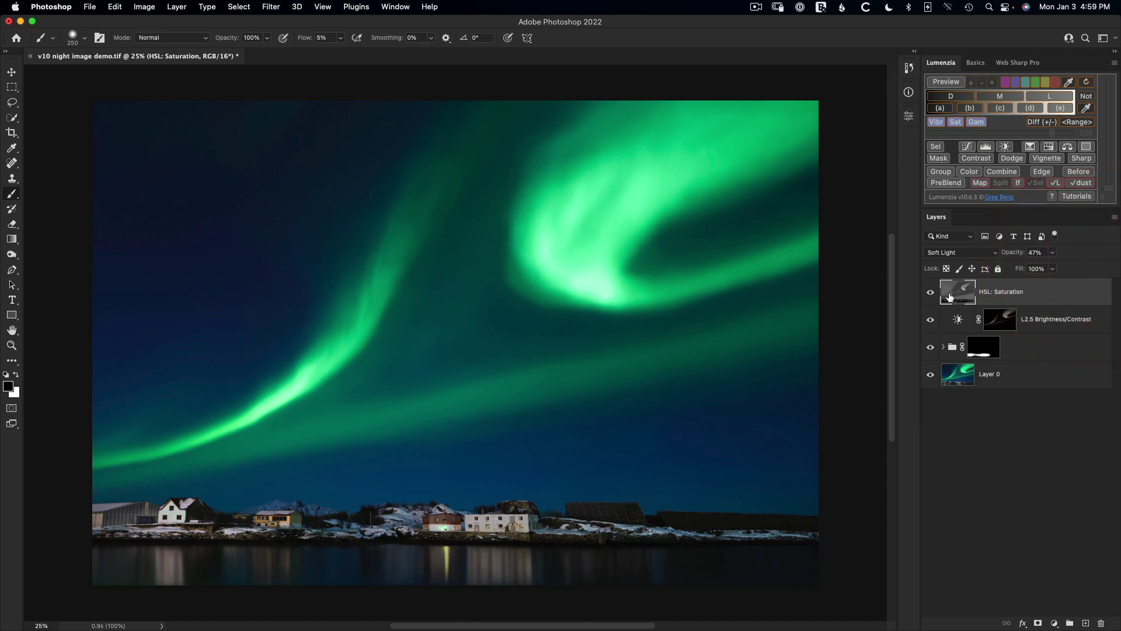
click(930, 294)
click(931, 295)
click(931, 295)
click(931, 293)
click(939, 159)
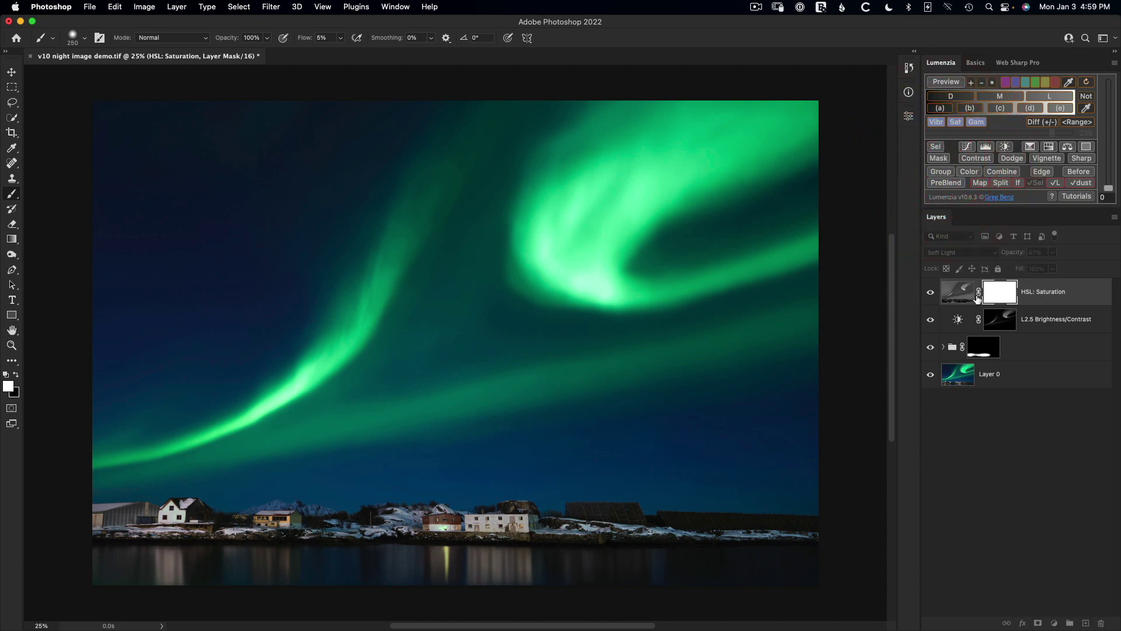
key(x)
key(bracketright)
key(bracketright)
key(bracketright)
key(bracketright)
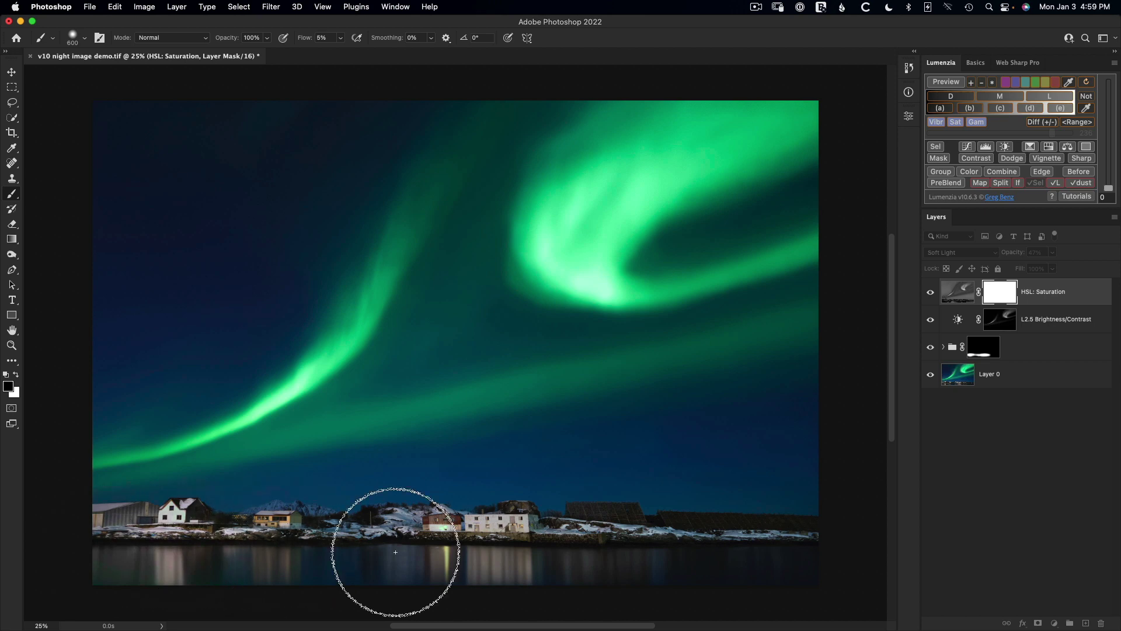
mouse_move(705, 567)
mouse_down()
mouse_move(829, 541)
mouse_move(148, 544)
mouse_move(78, 556)
mouse_up()
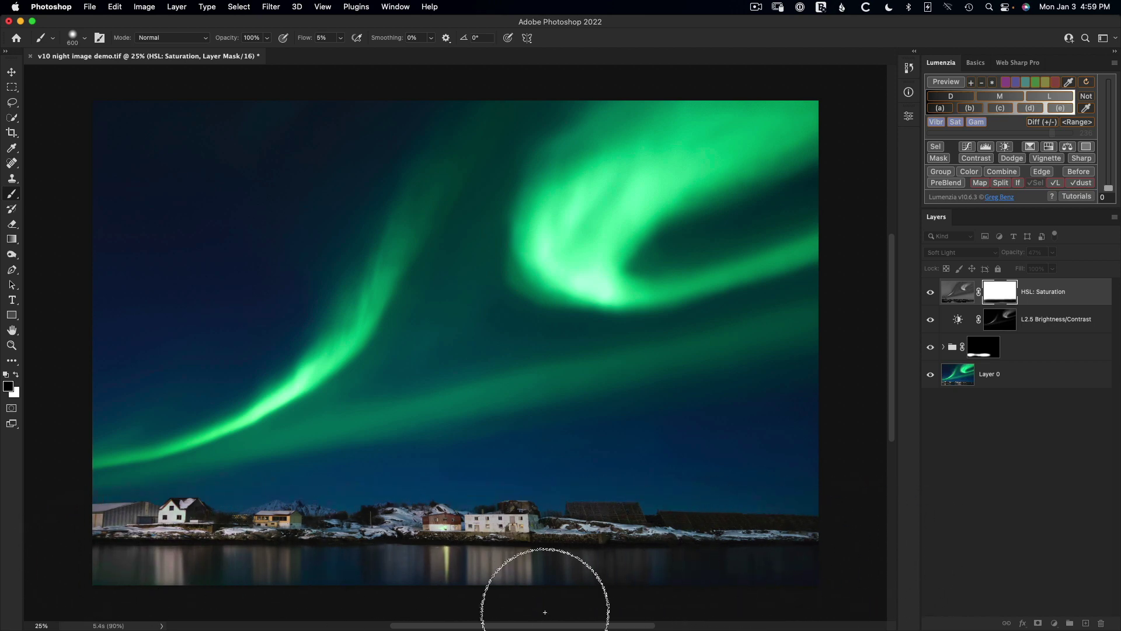
click(932, 291)
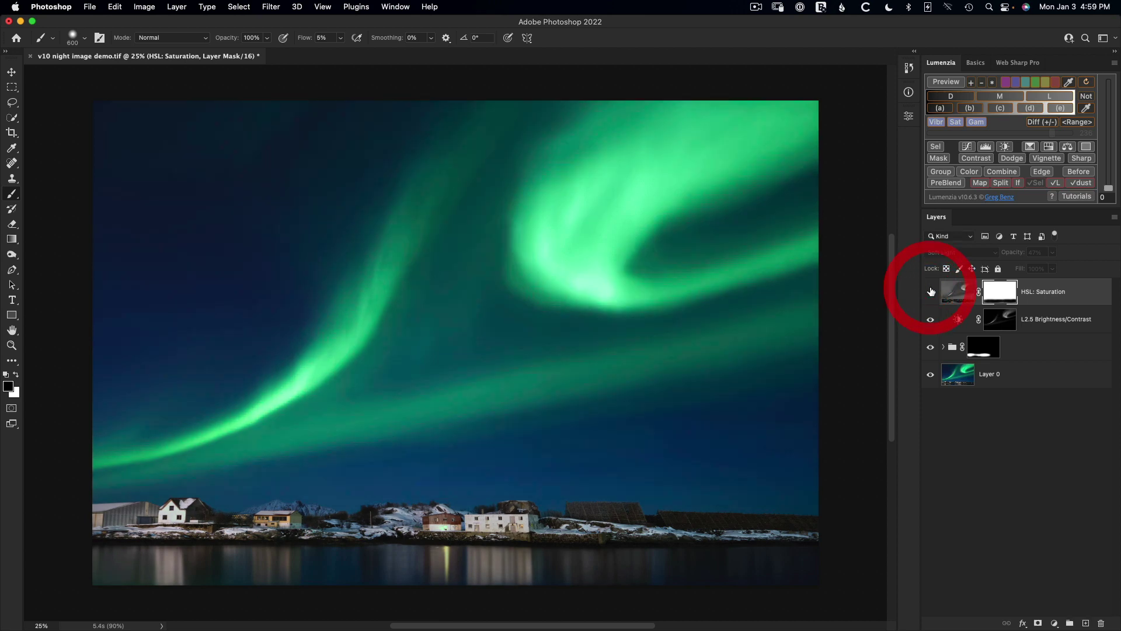
click(931, 291)
click(931, 291)
click(931, 292)
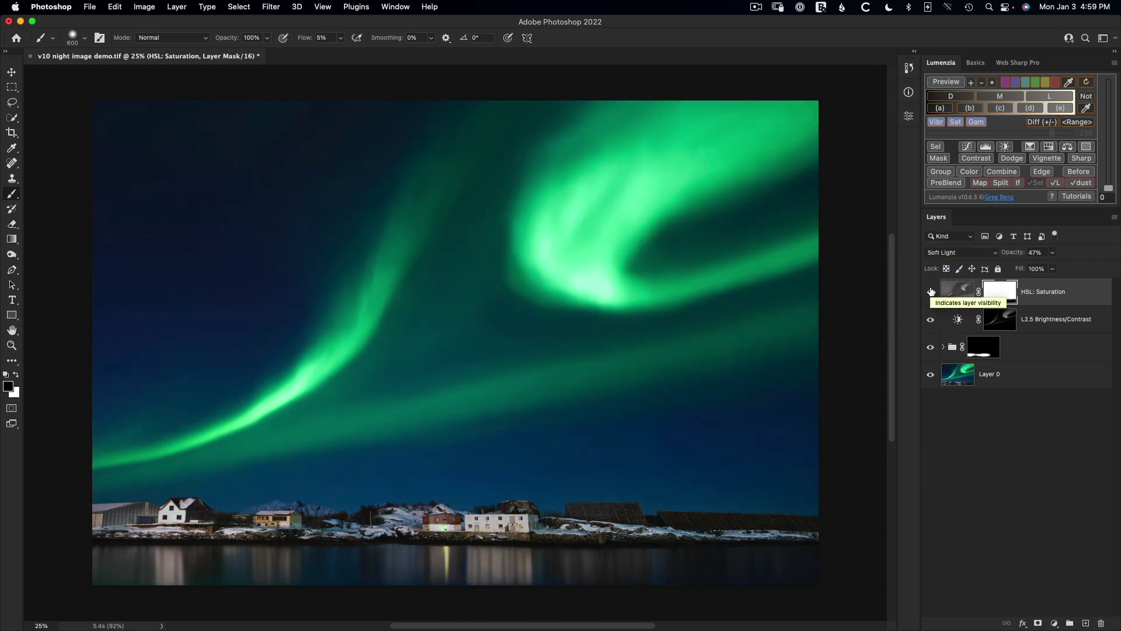
alt+click(931, 375)
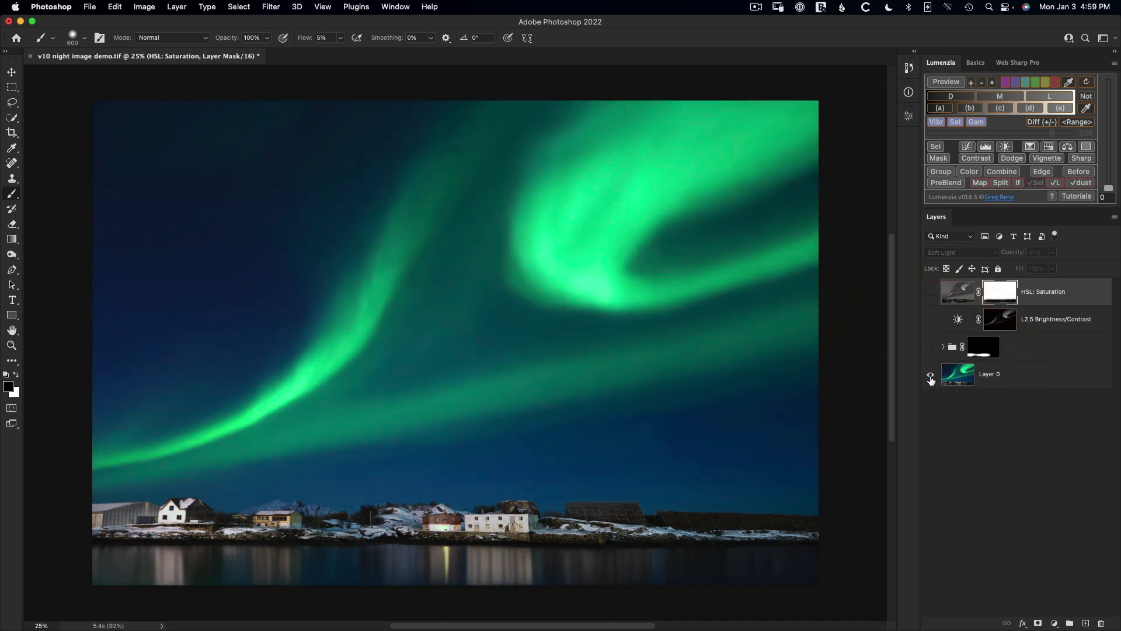
alt+click(931, 375)
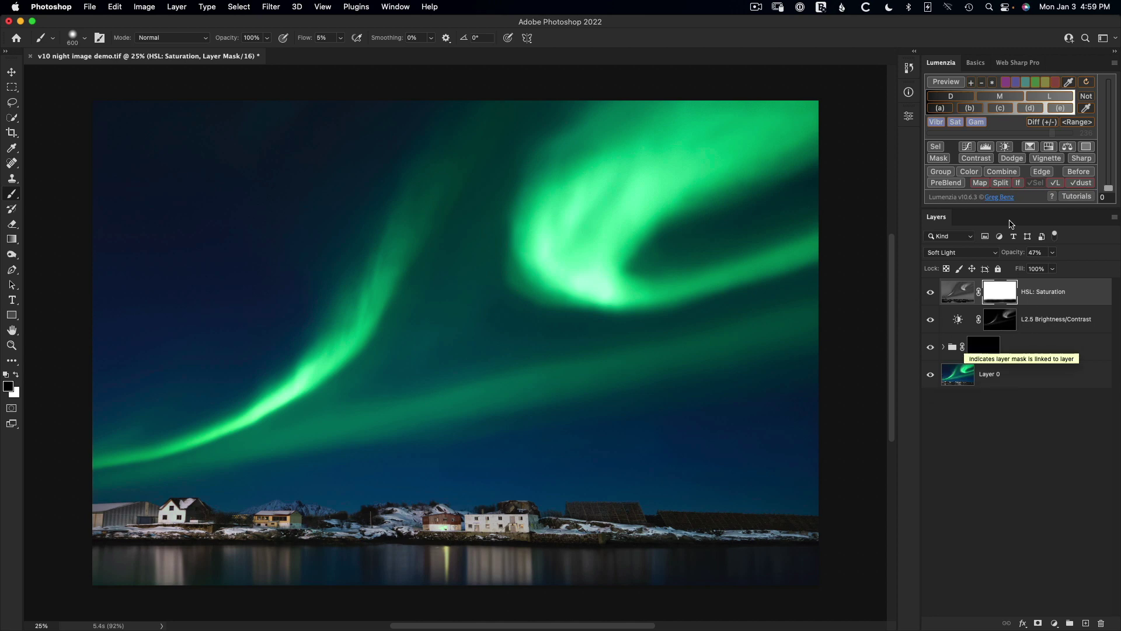
In the Basics extension's Tool Tips & info settings, turn off Document & PS info.
click(1114, 64)
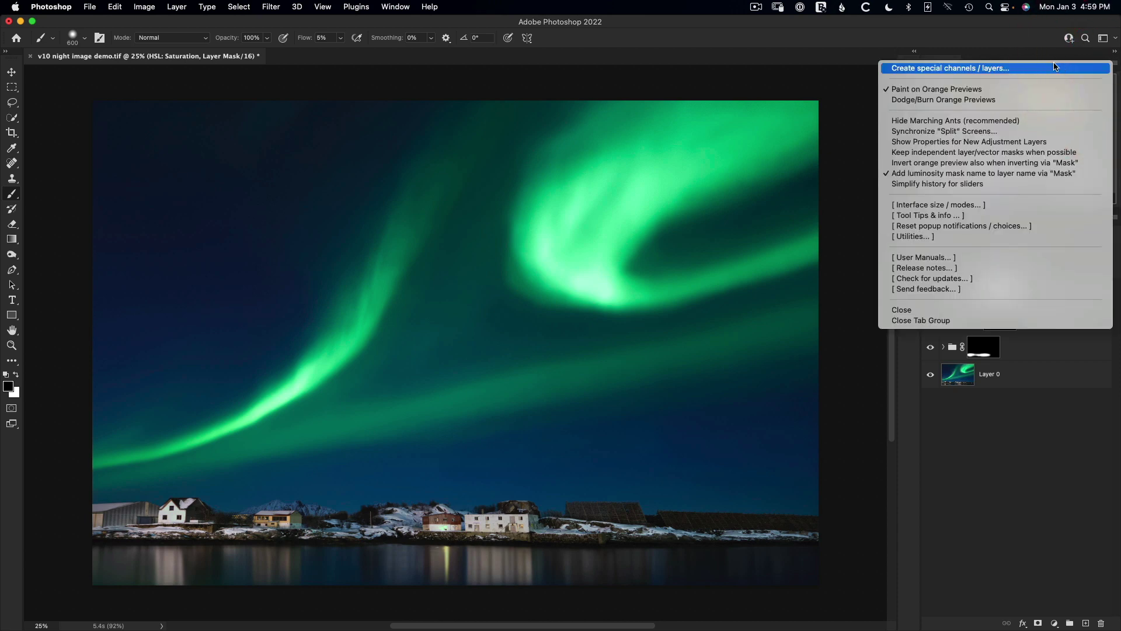
click(1007, 48)
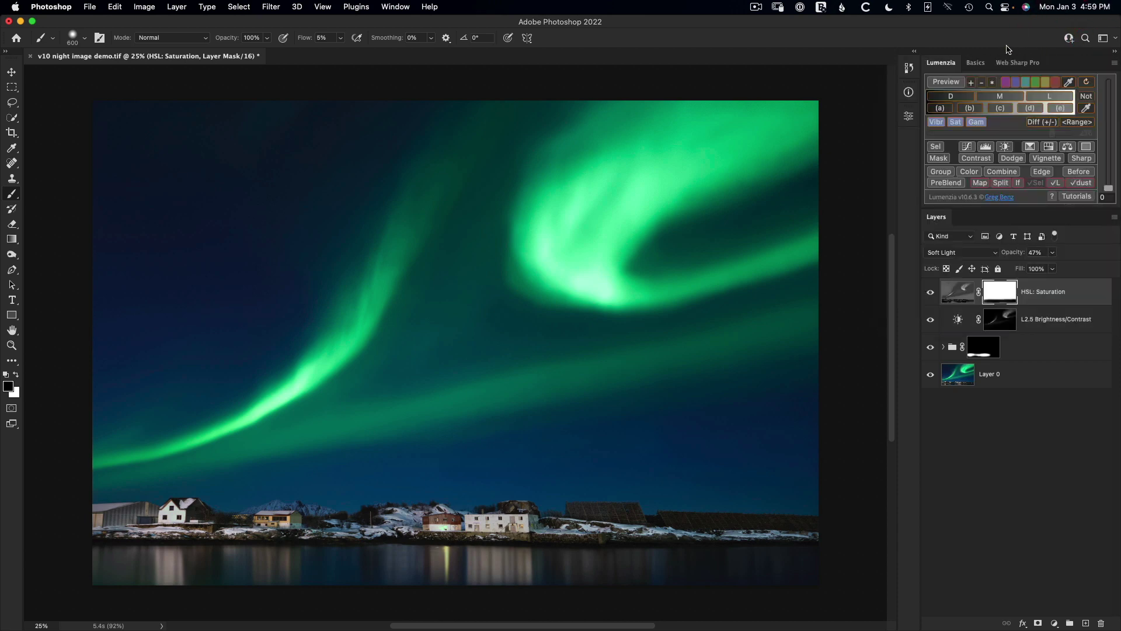
click(976, 63)
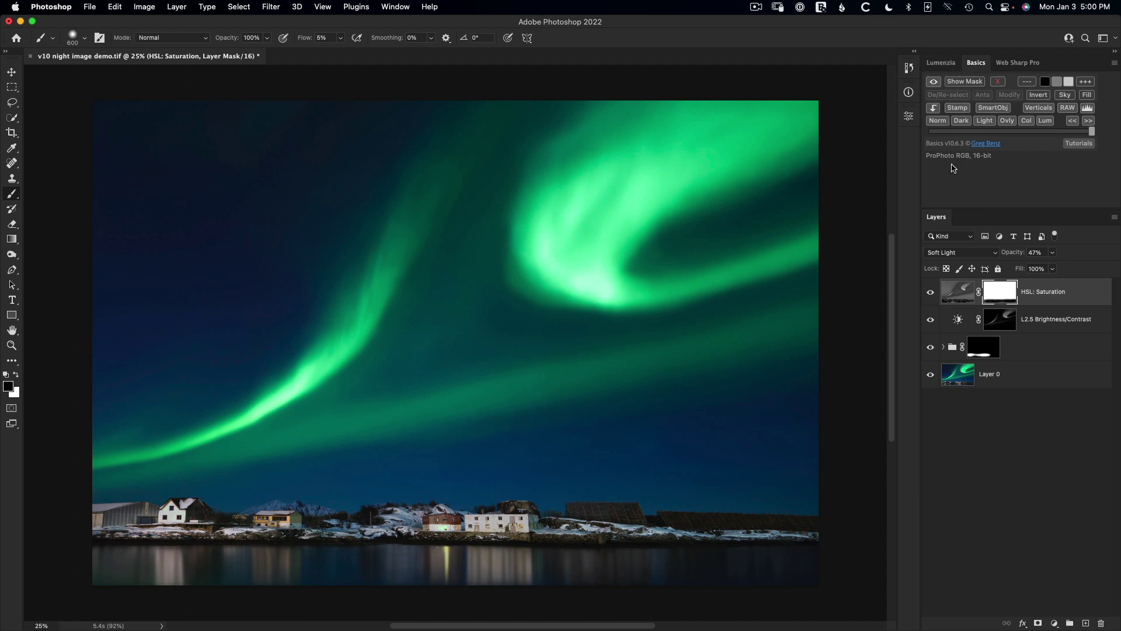
click(1114, 64)
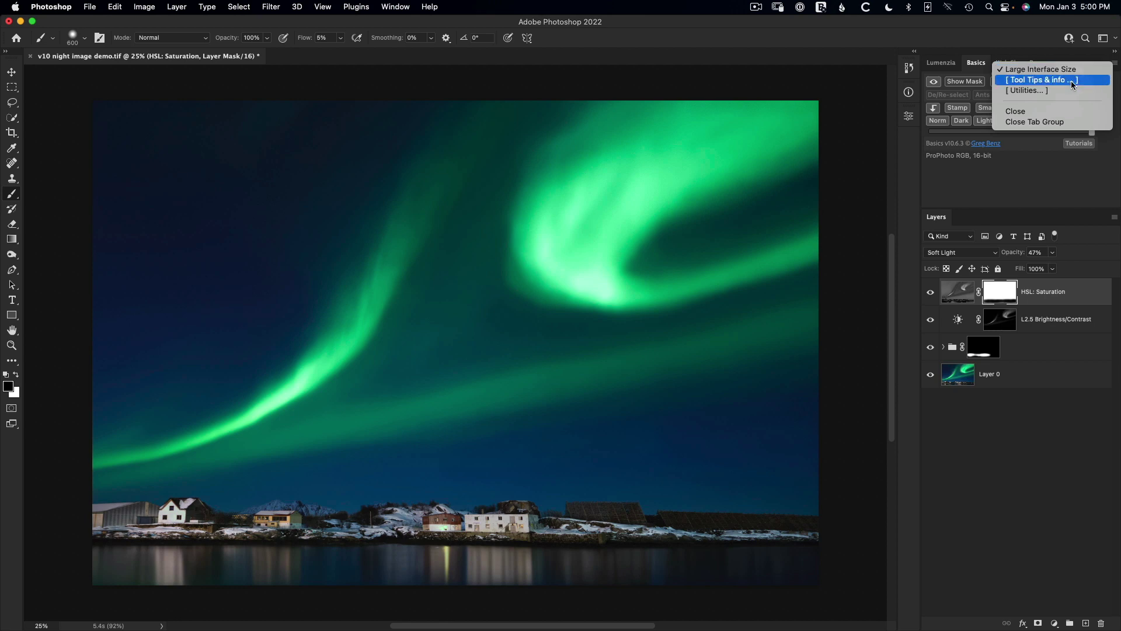
click(1054, 80)
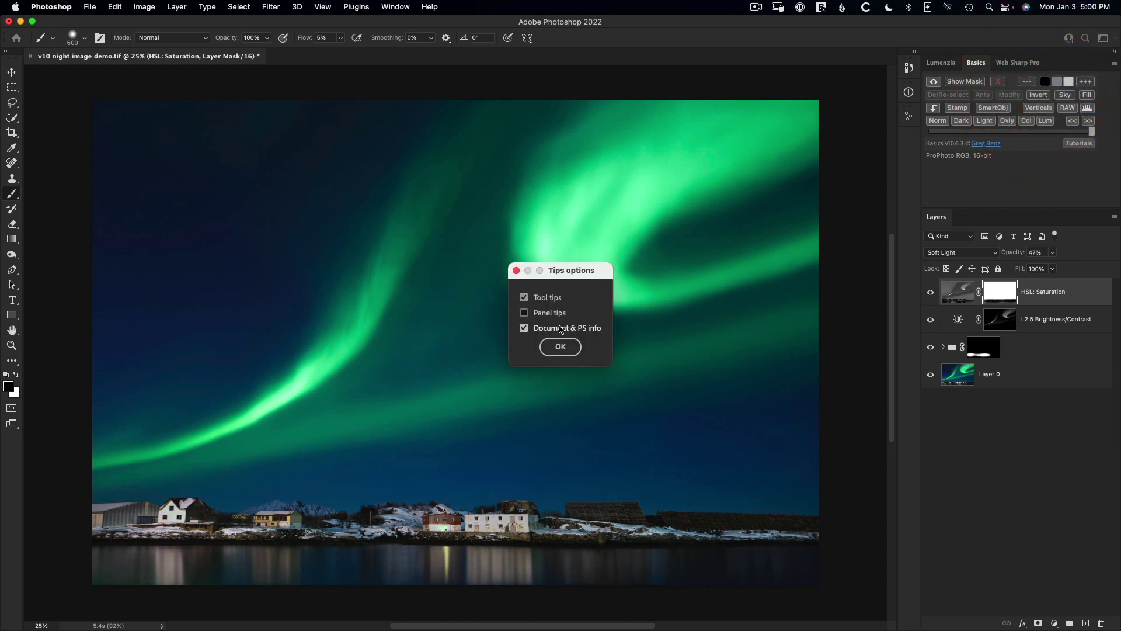
mouse_move(582, 330)
click(560, 347)
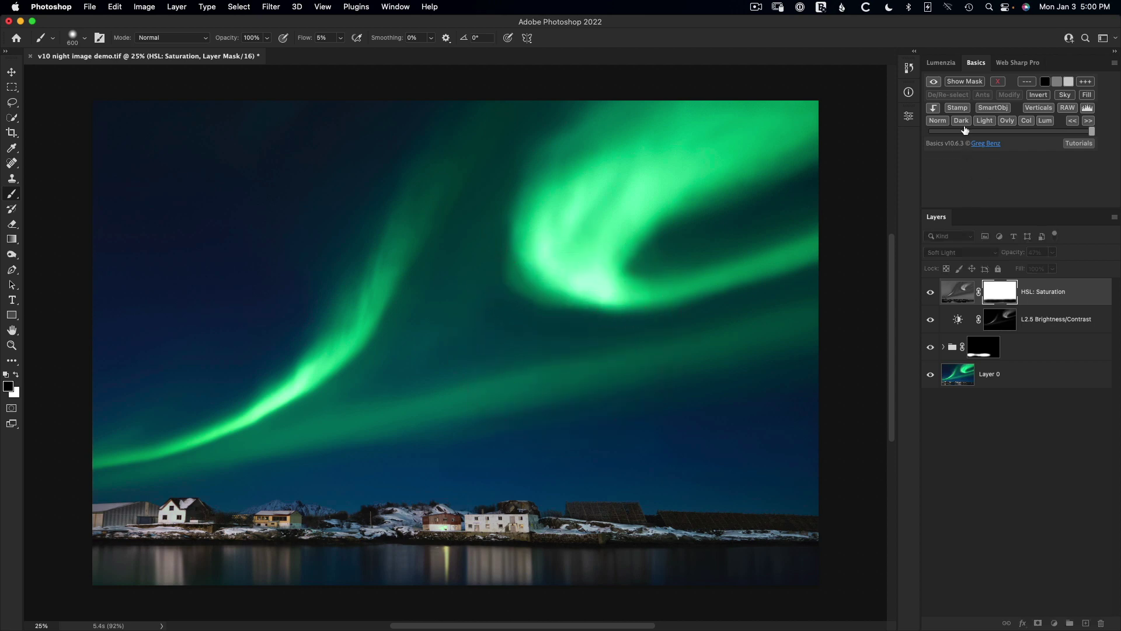
In Lumenzia's Tool Tips & info settings, turn on Document & PS info.
click(941, 63)
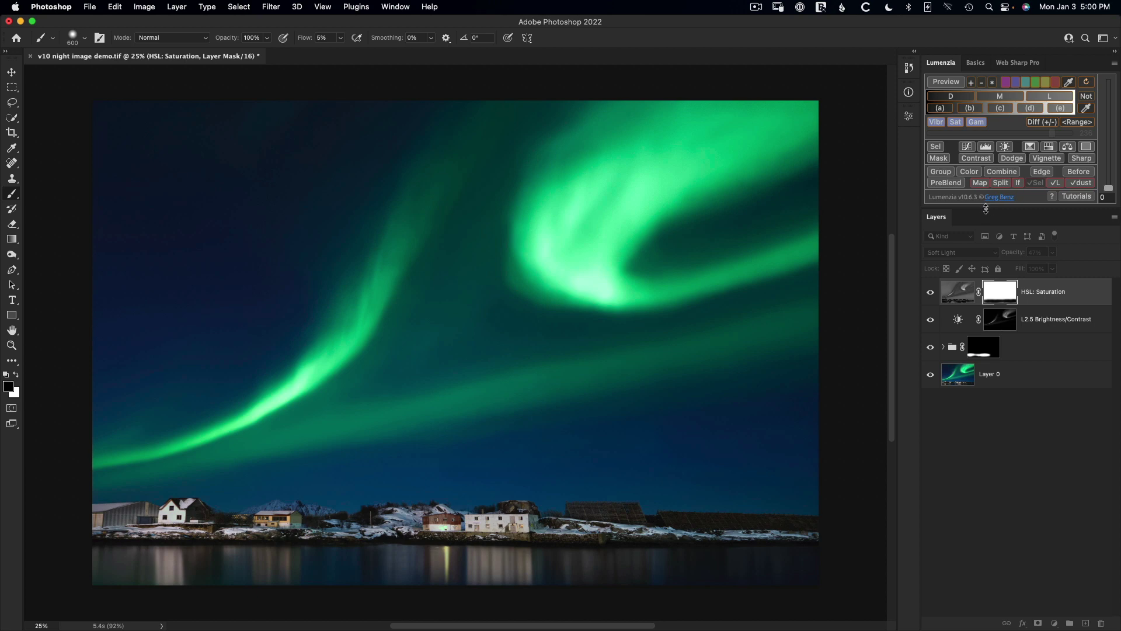
drag(986, 209, 986, 221)
click(1115, 62)
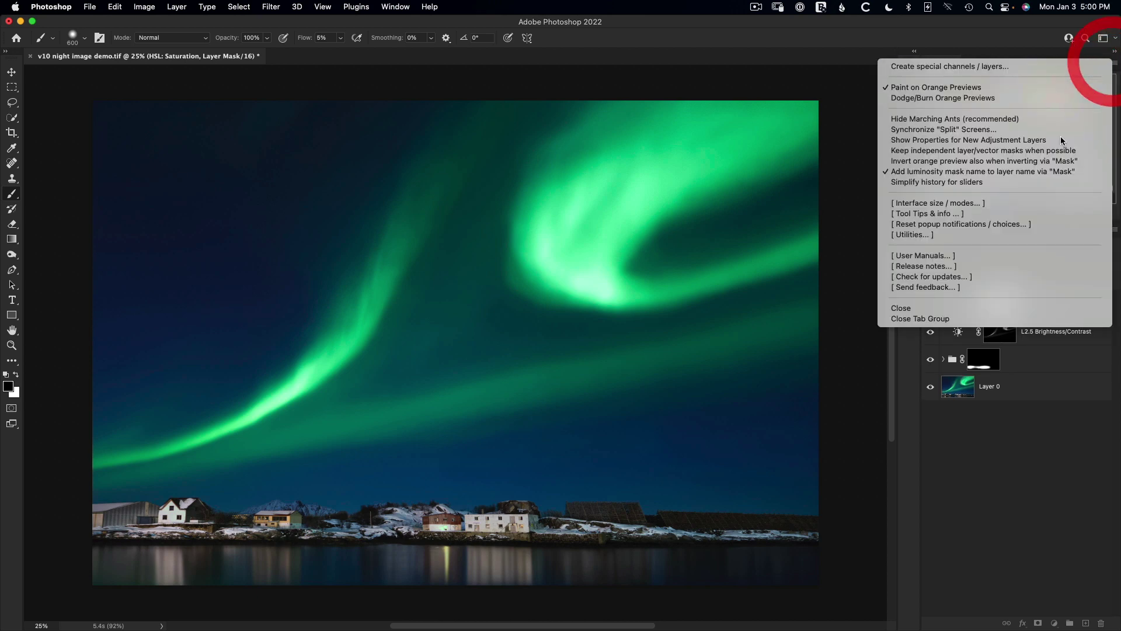
click(993, 214)
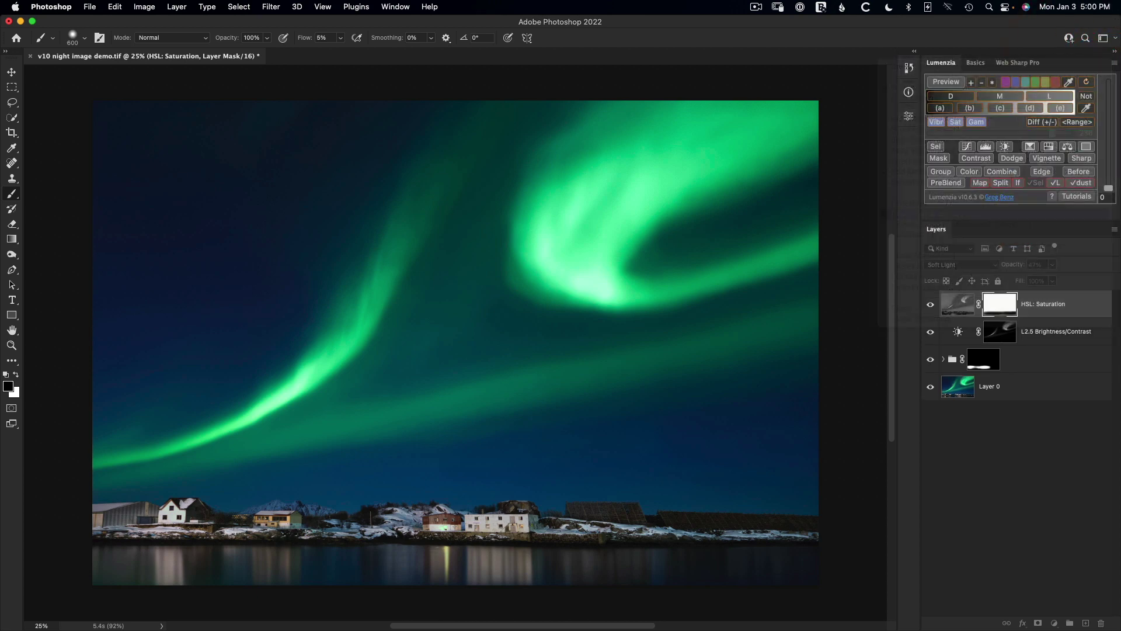
click(564, 349)
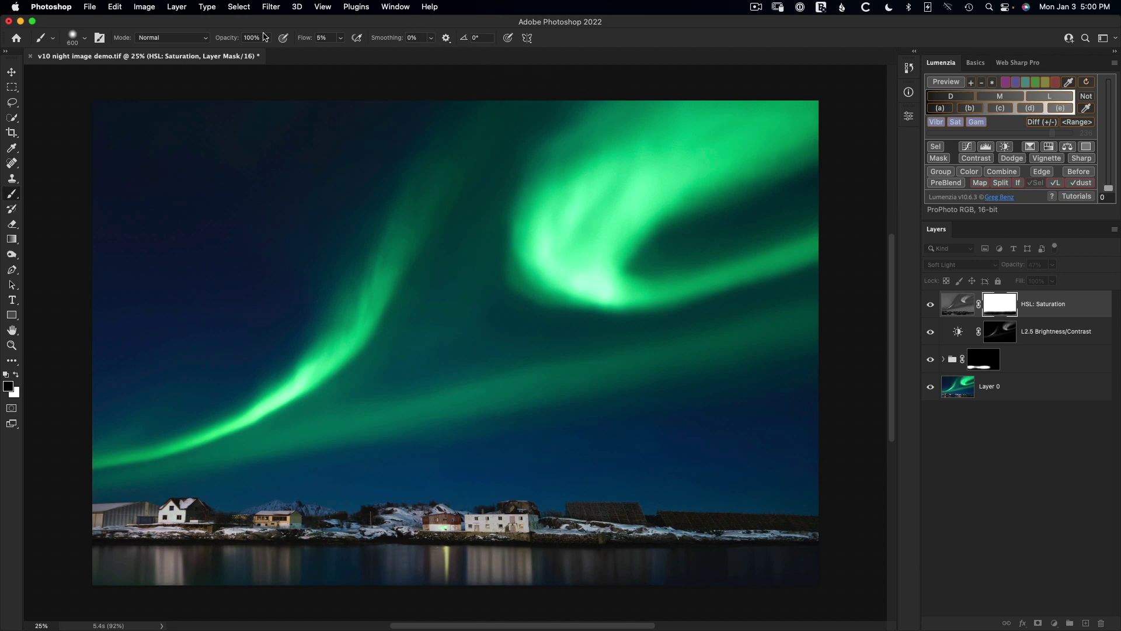
click(151, 7)
mouse_move(162, 26)
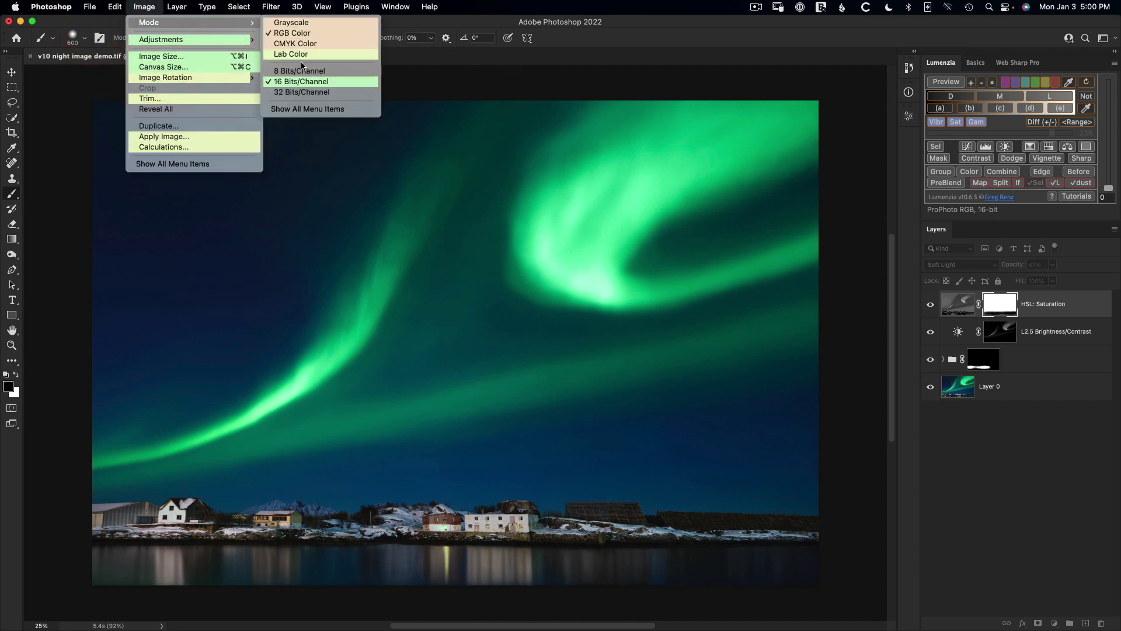
click(301, 82)
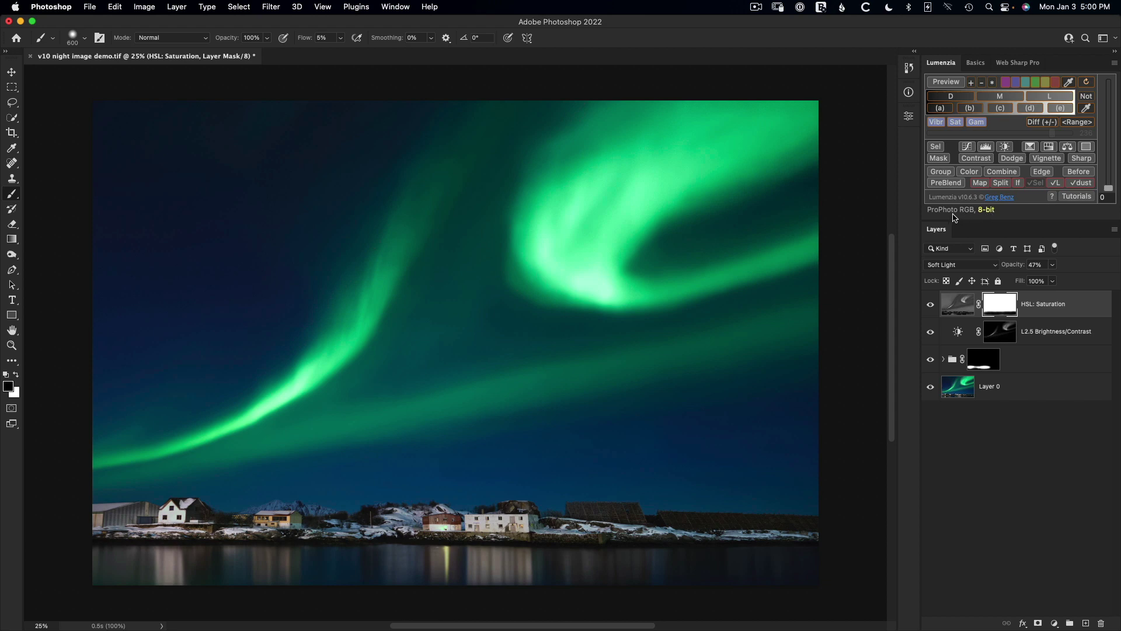
click(115, 7)
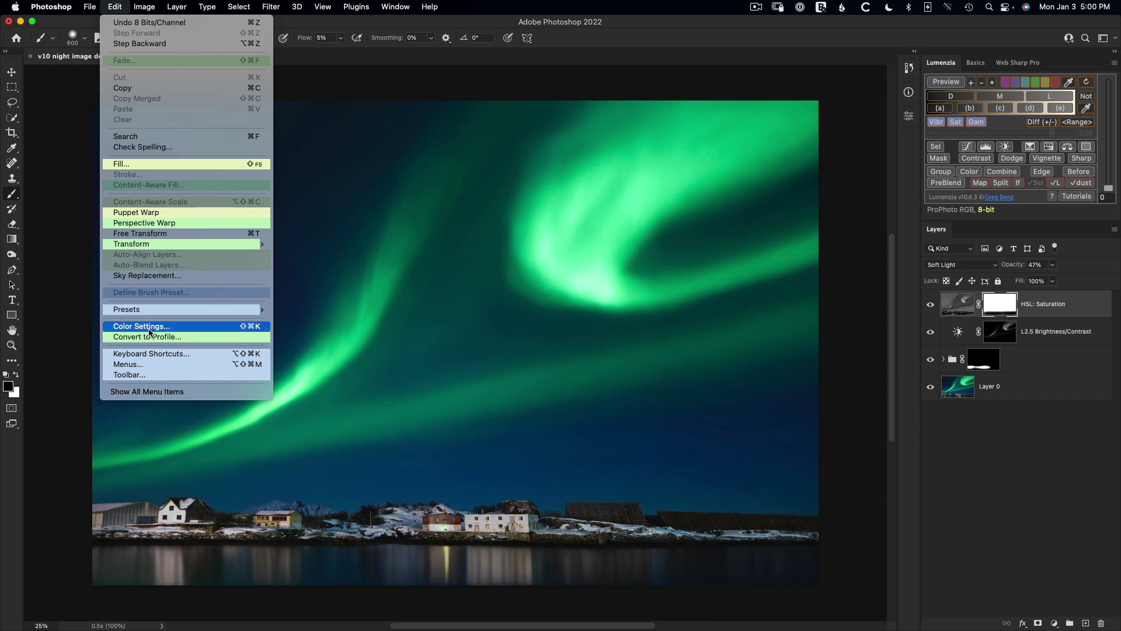
click(165, 339)
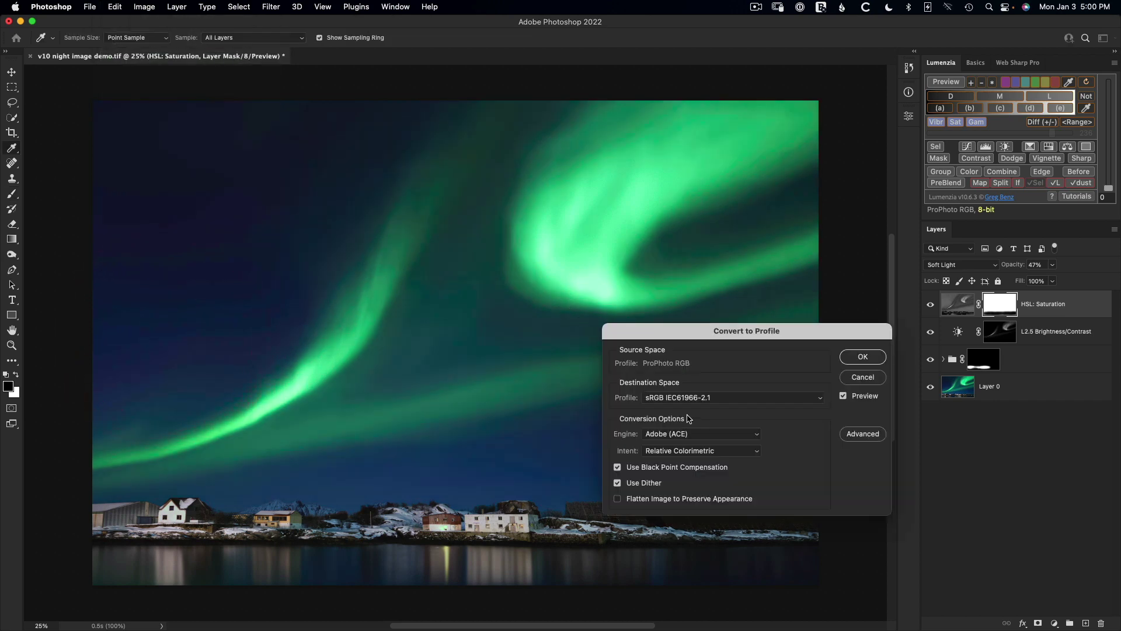
click(858, 361)
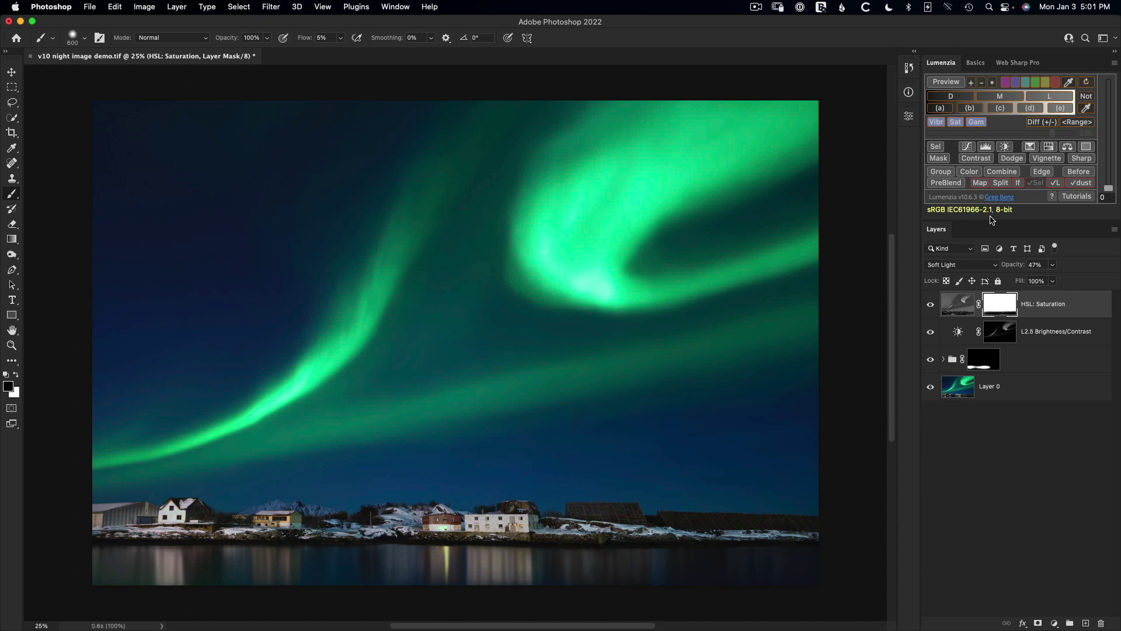
drag(992, 221, 989, 214)
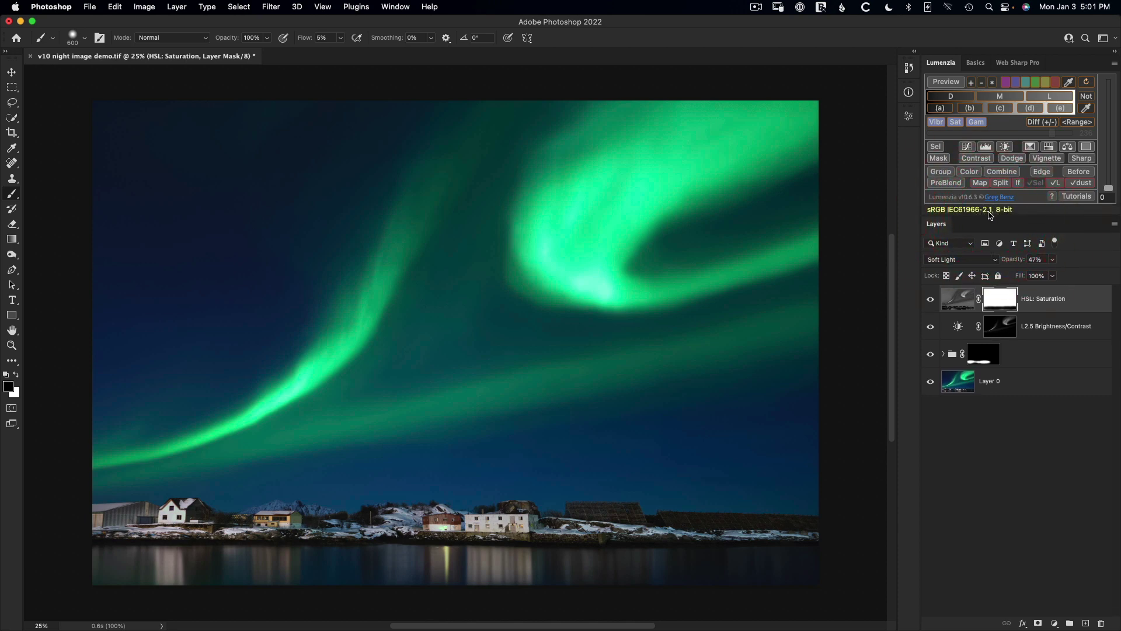
click(909, 68)
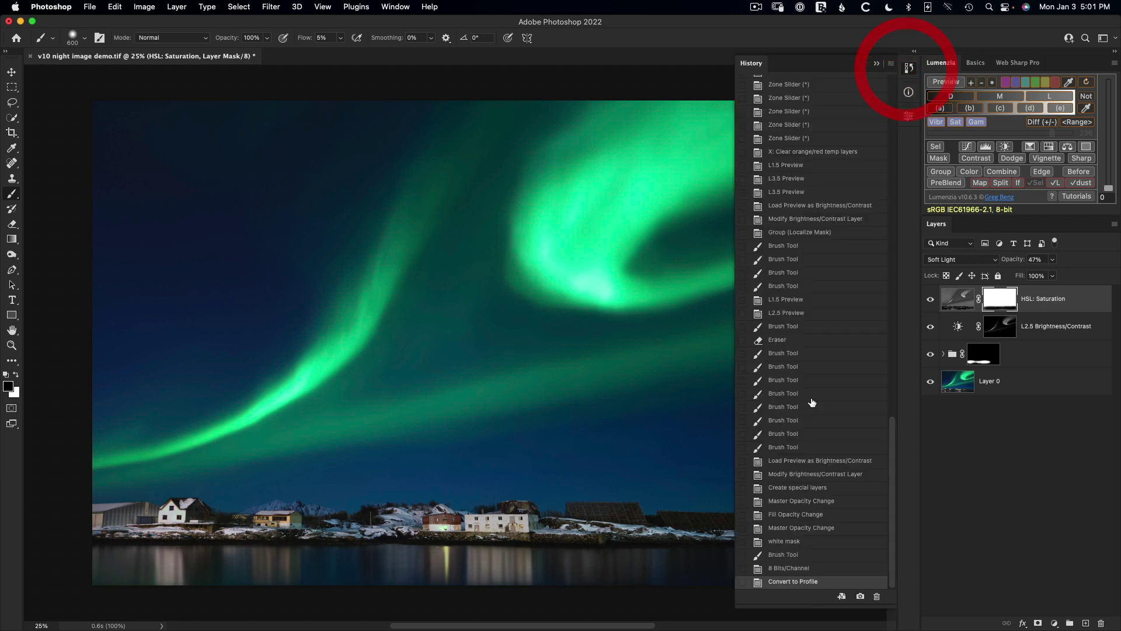
click(798, 555)
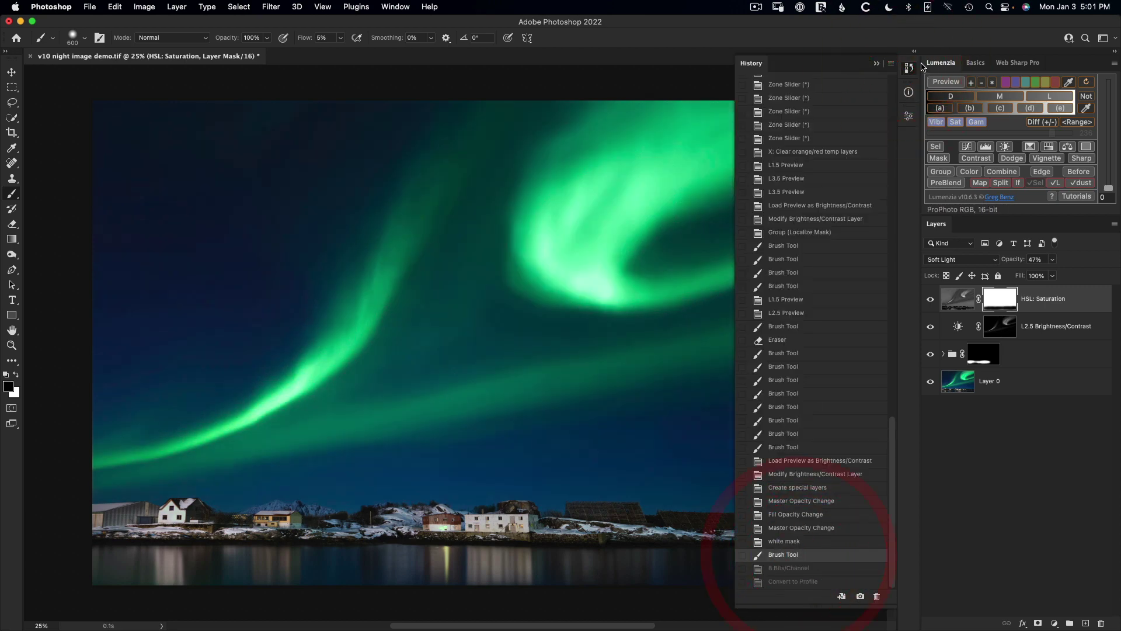
click(910, 68)
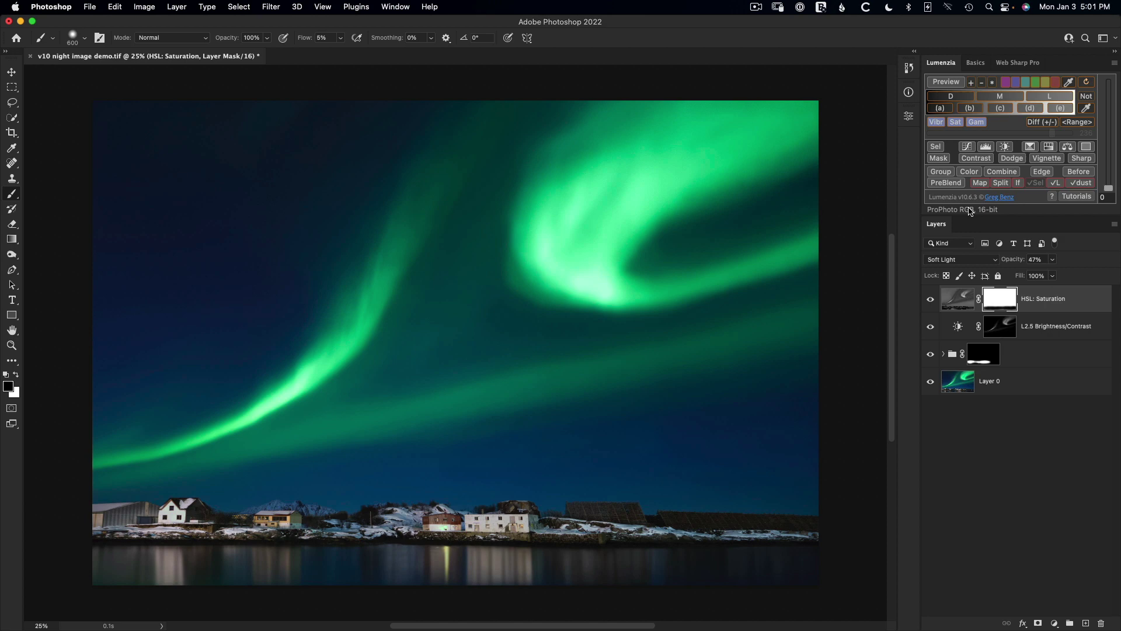
click(1116, 63)
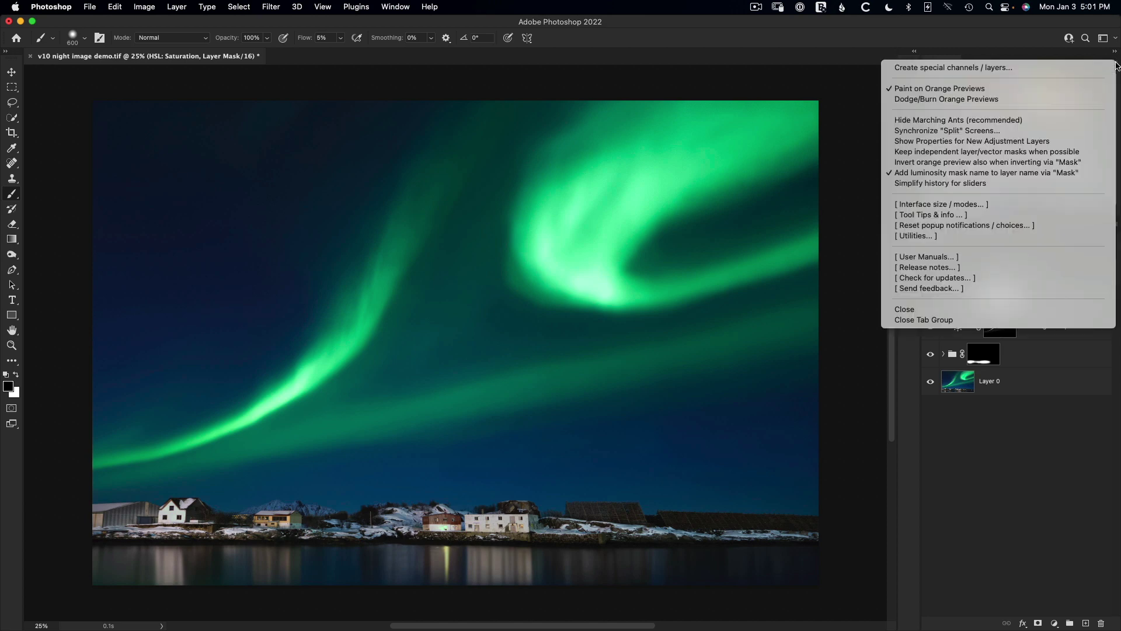
click(941, 258)
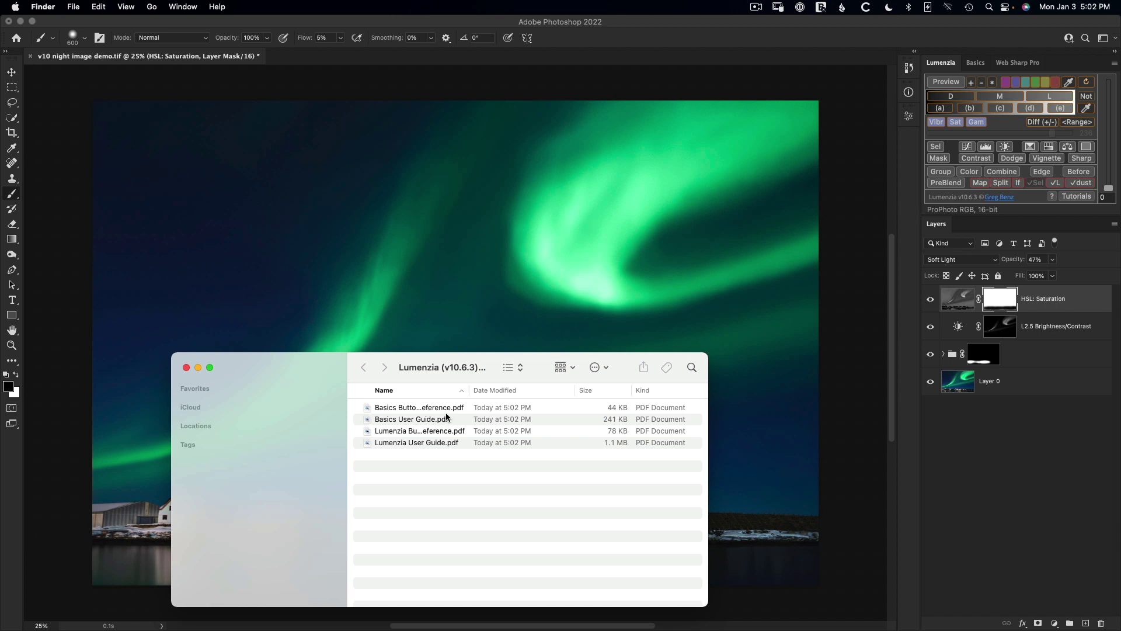
click(187, 368)
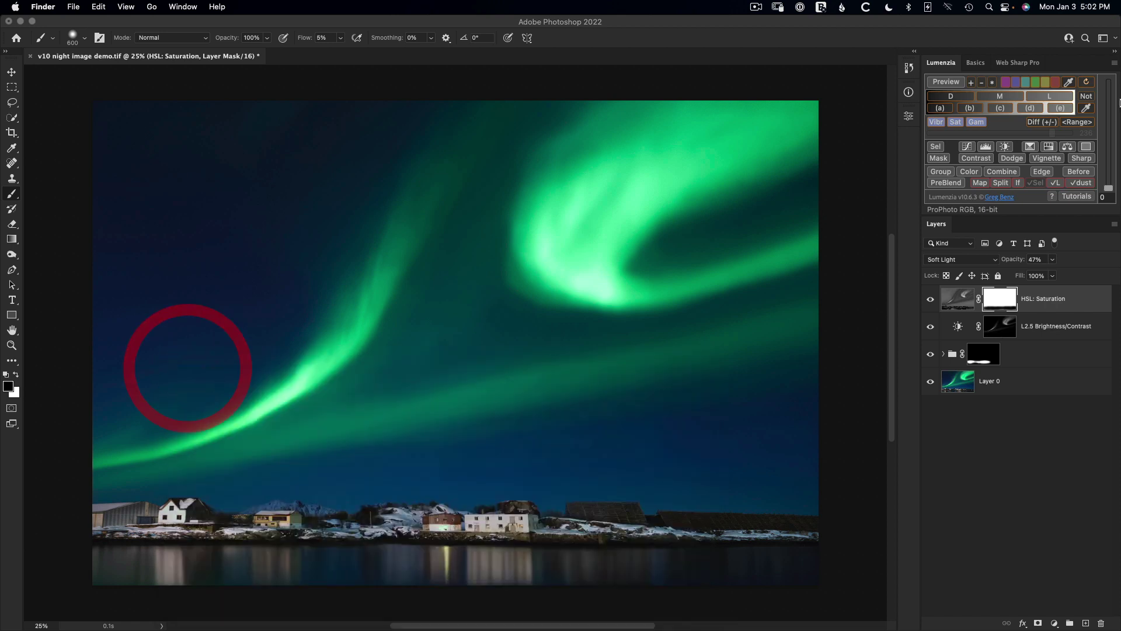
click(1115, 64)
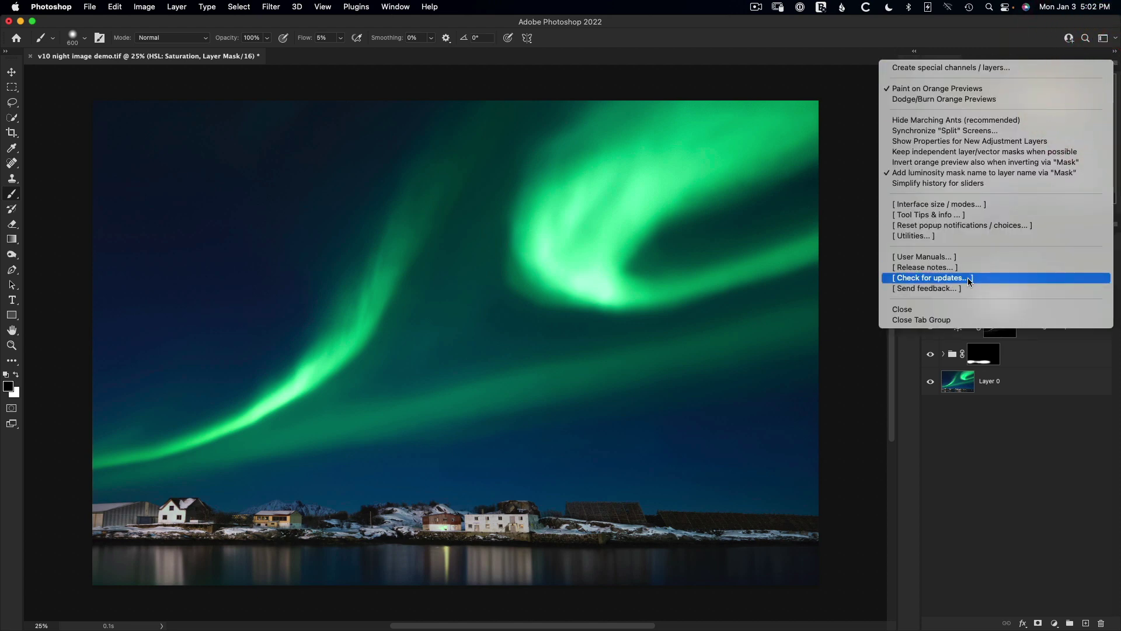
click(907, 341)
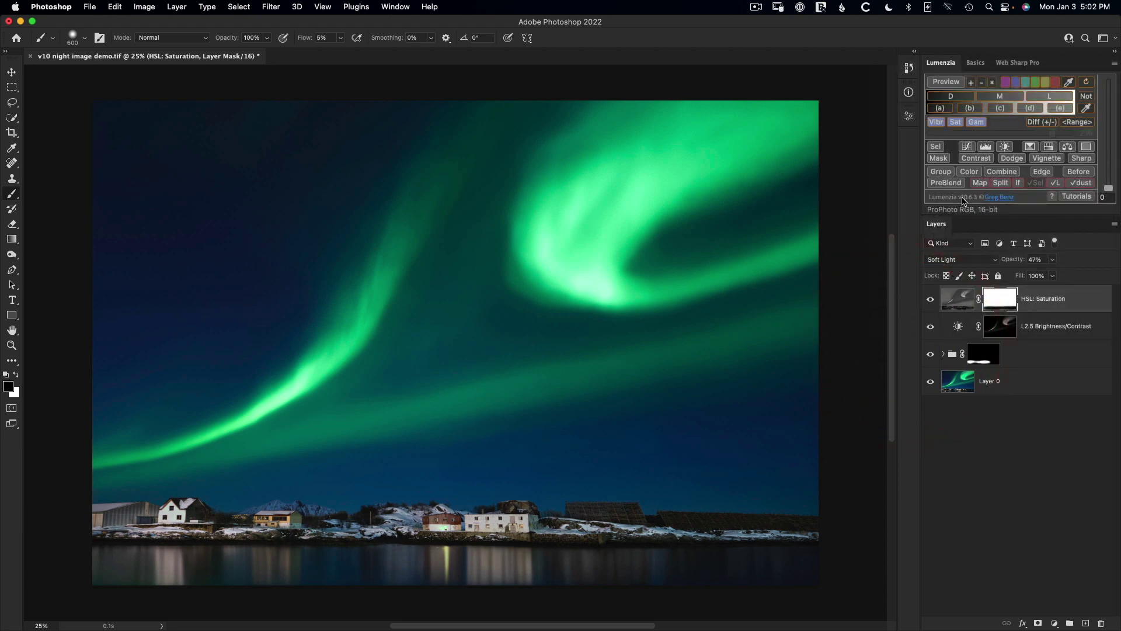